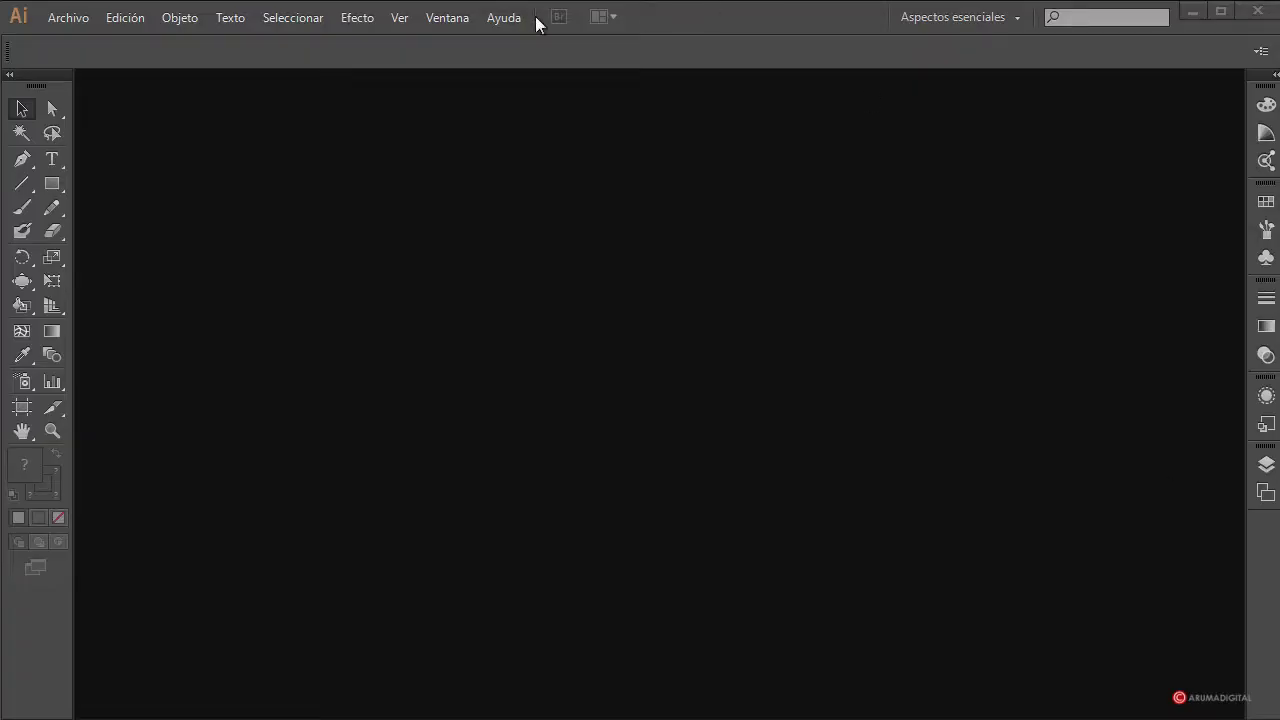
Open the Archivo menu in the empty Illustrator workspace.
{"action": "left_click", "coordinate": [68, 17]}
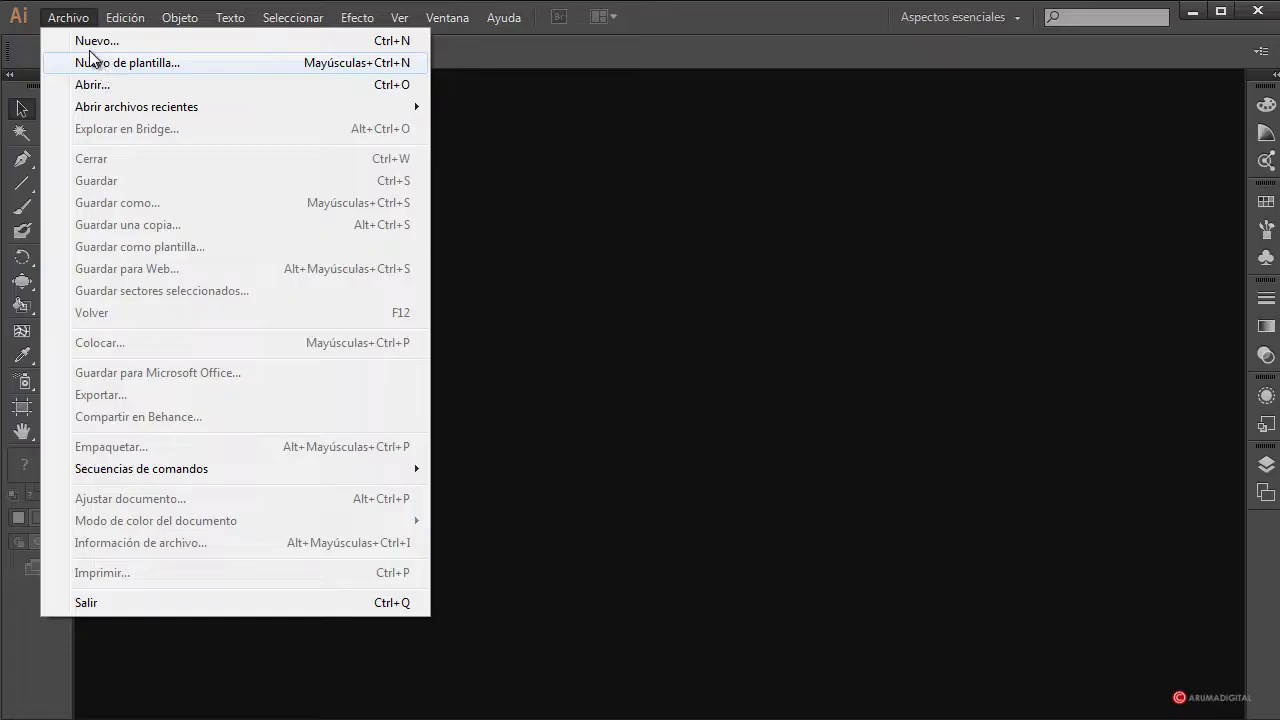
Create a blank 1500 × 1000 px document and load IMG_20130626_133706_494.jpg for placing.
{"action": "left_click", "coordinate": [100, 42]}
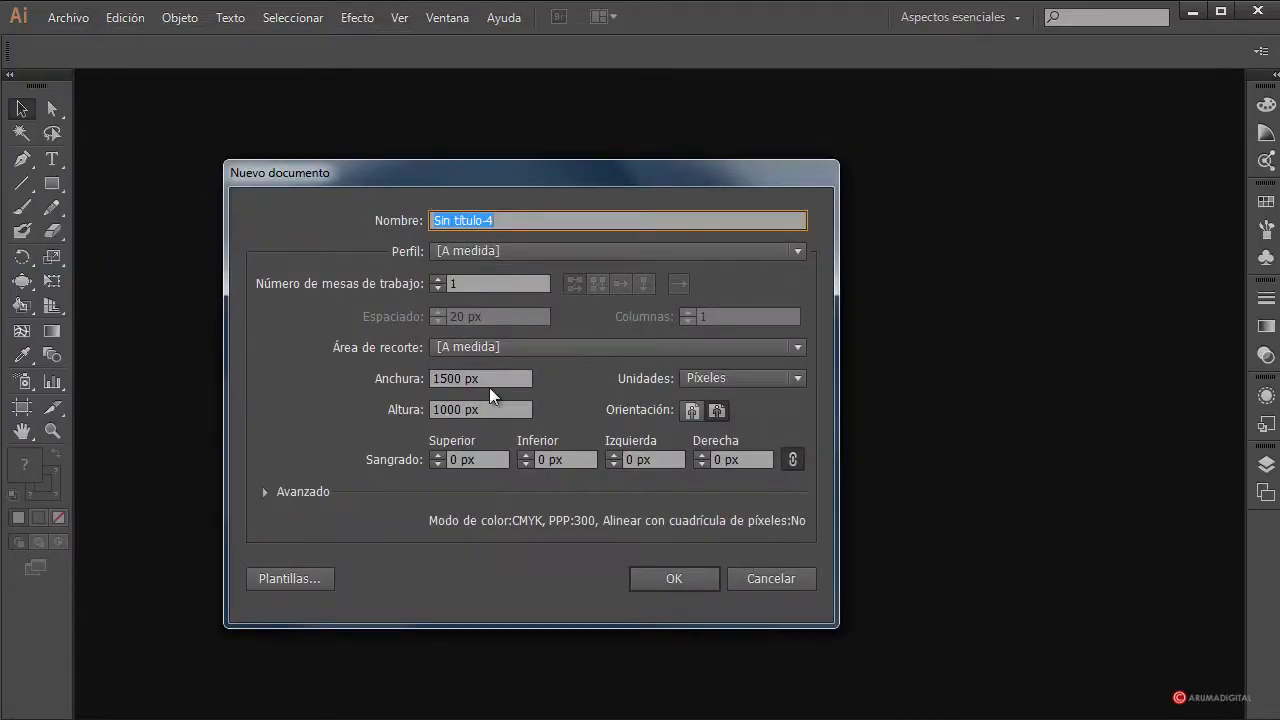
{"action": "left_click", "coordinate": [660, 580]}
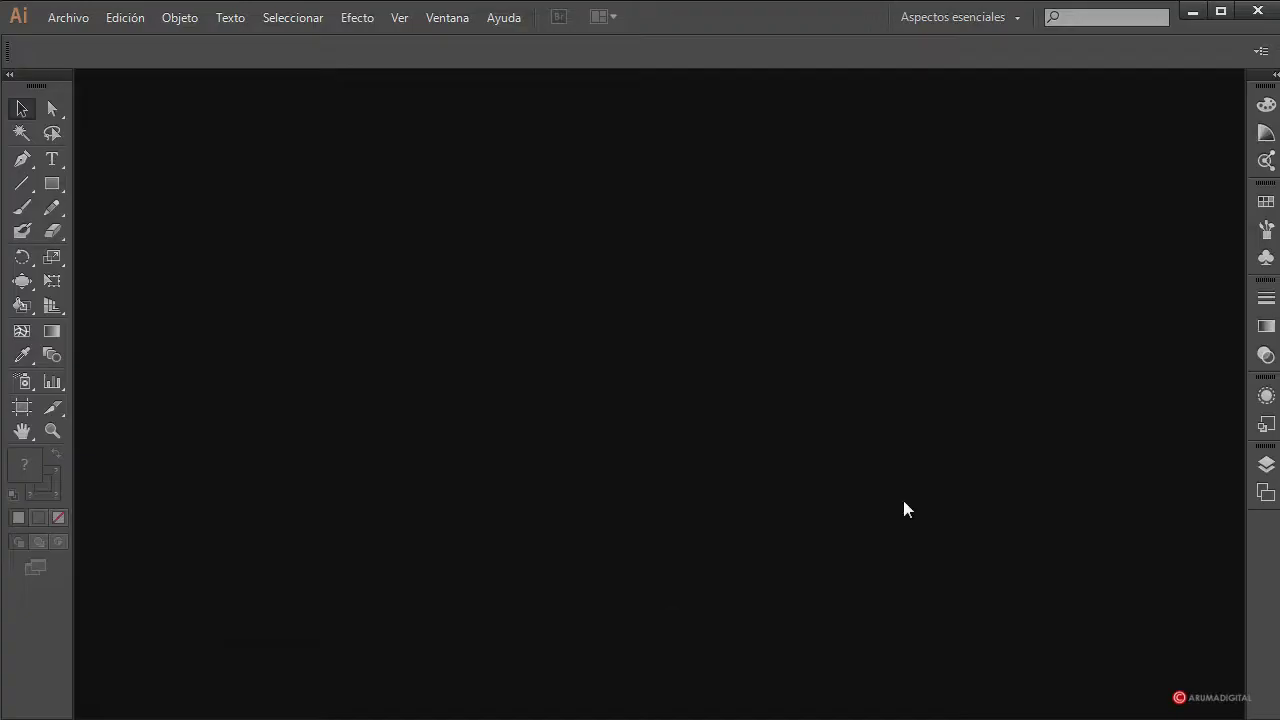
{"action": "left_click", "coordinate": [86, 19]}
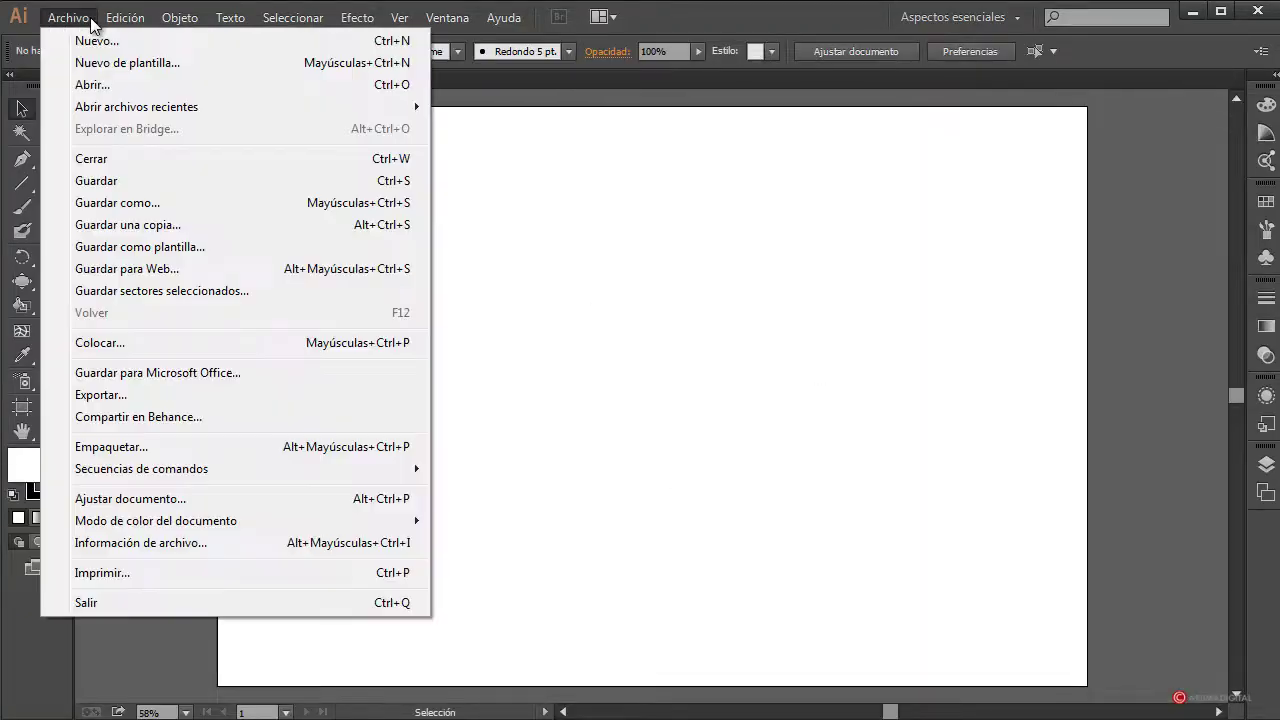
{"action": "left_click", "coordinate": [123, 343]}
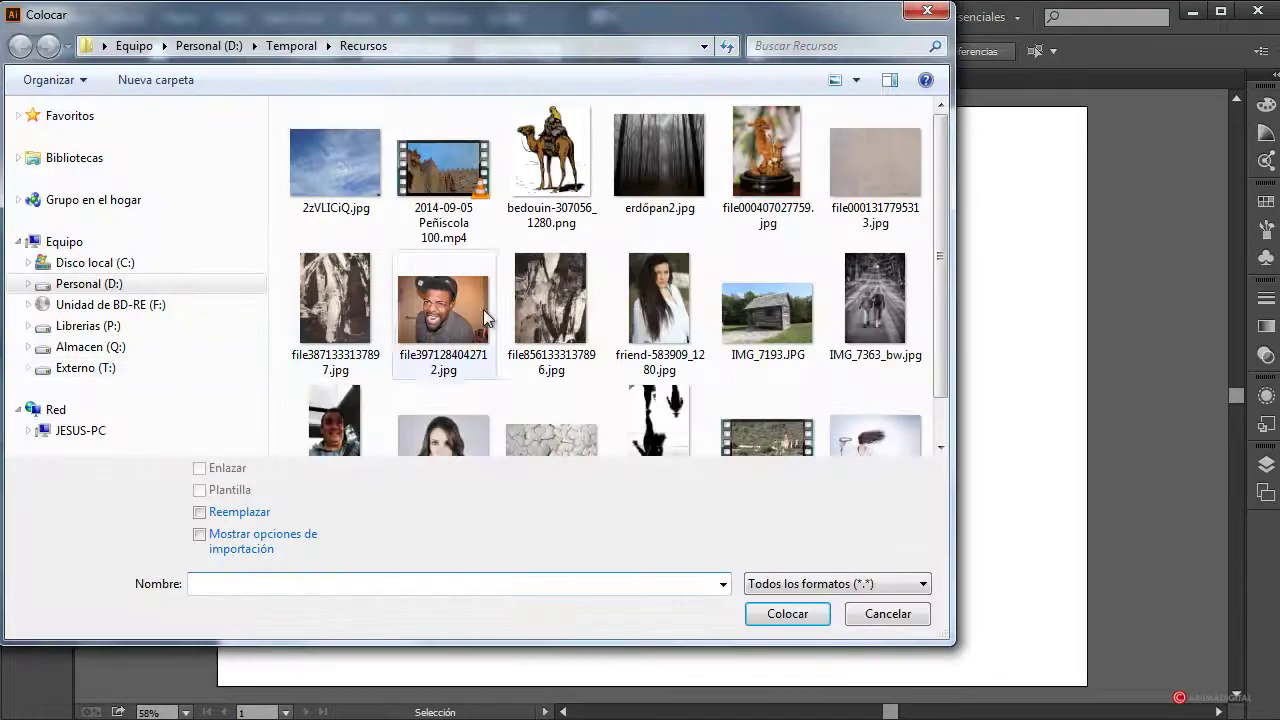
{"action": "scroll", "coordinate": [948, 325], "scroll_direction": "down", "scroll_amount": 2}
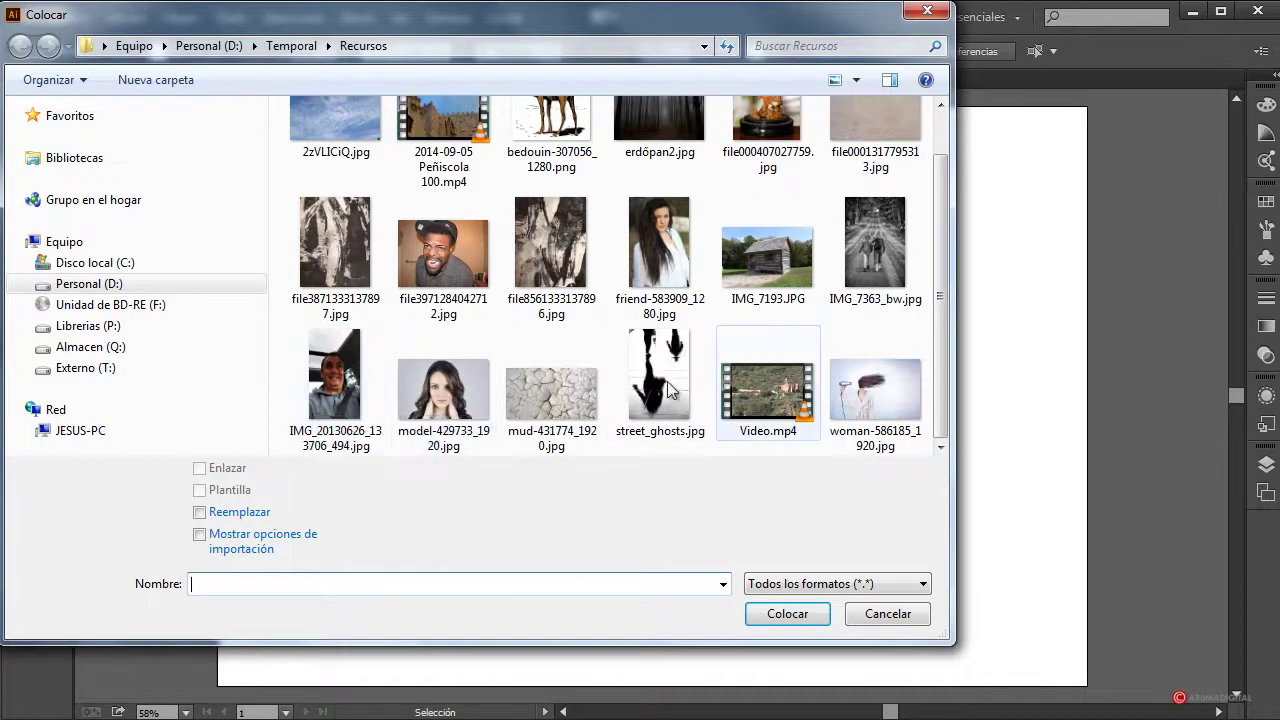
{"action": "left_click", "coordinate": [368, 400]}
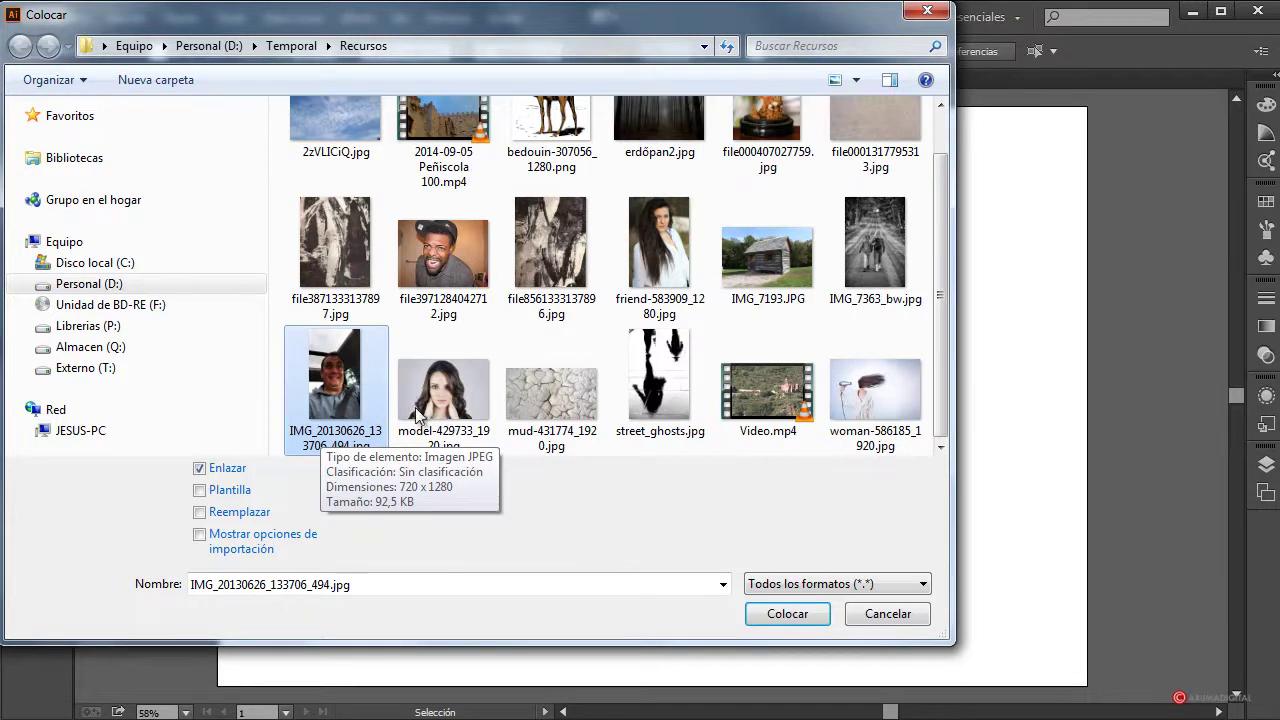
{"action": "left_click", "coordinate": [762, 612]}
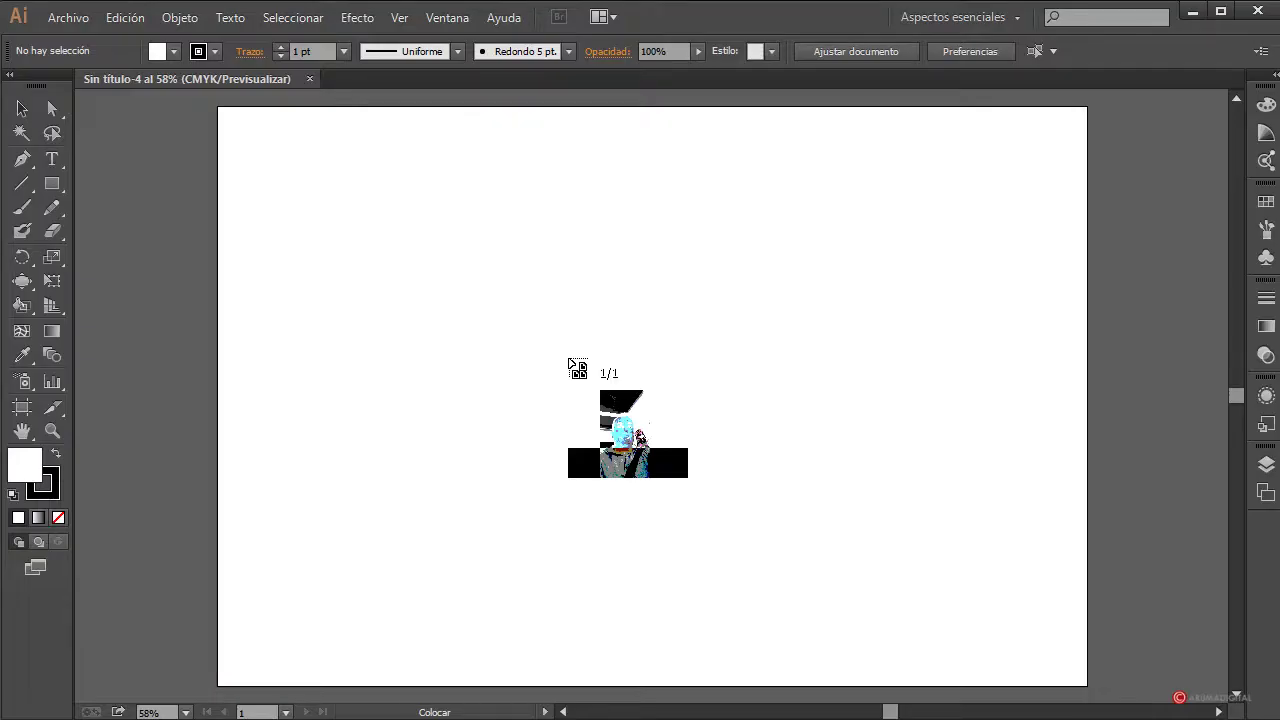
Drop the photo onto the artboard and drag it to the centre.
{"action": "left_click", "coordinate": [597, 357]}
{"action": "left_click_drag", "start_coordinate": [764, 497], "coordinate": [623, 272]}
{"action": "scroll", "coordinate": [891, 366], "scroll_direction": "down", "scroll_amount": 1}
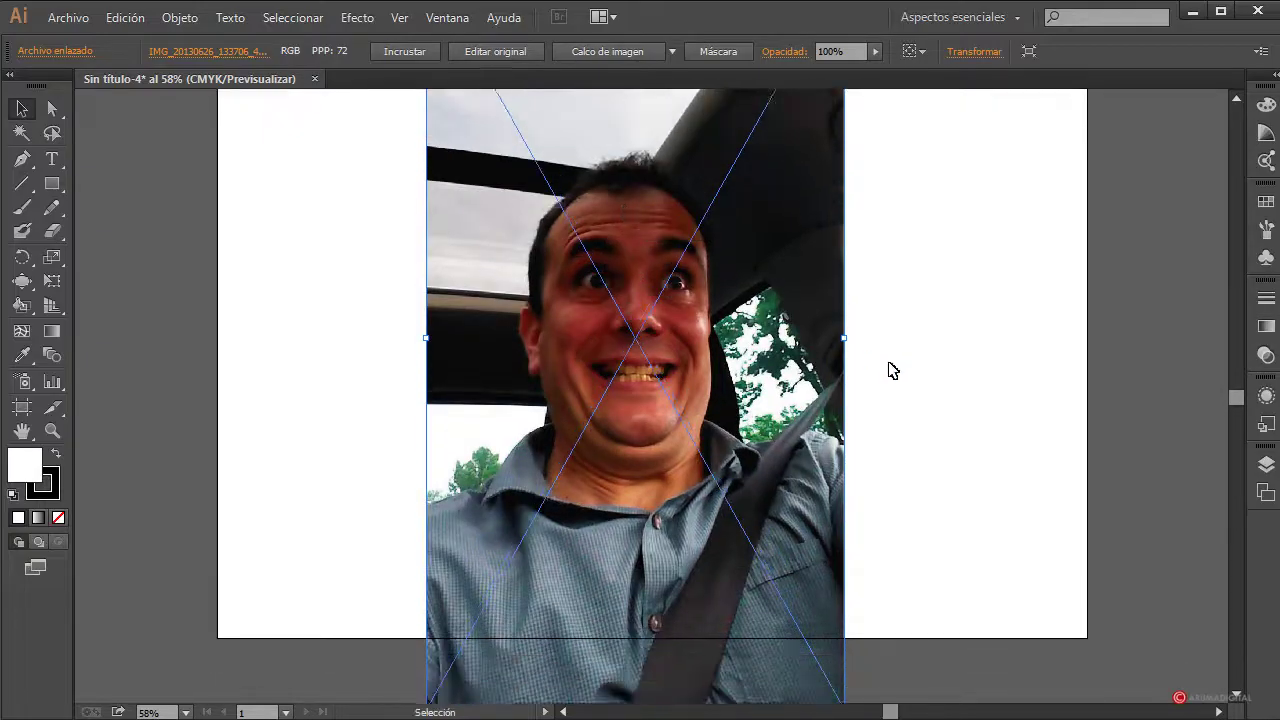
{"action": "scroll", "coordinate": [893, 371], "scroll_direction": "up", "scroll_amount": 3}
{"action": "scroll", "coordinate": [893, 371], "scroll_direction": "up", "scroll_amount": 1}
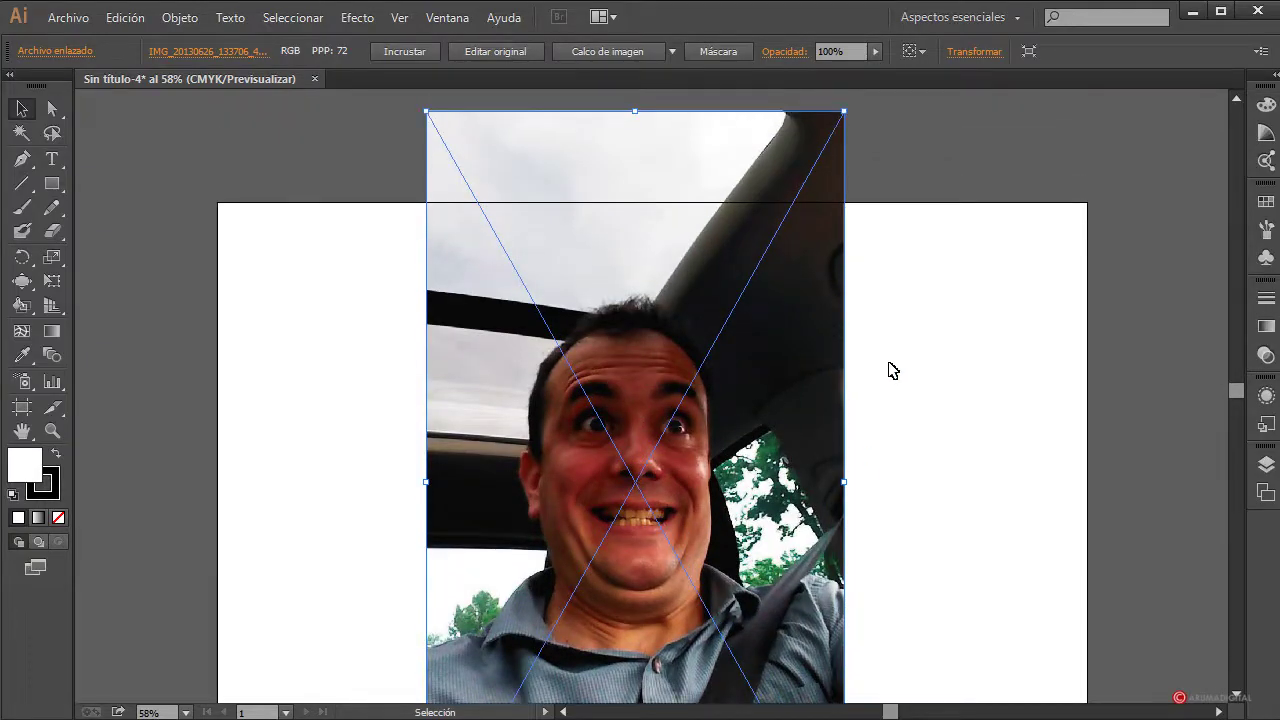
Shift-scale the photo down proportionally to about 513.66 × 913.17 px, then reselect it.
{"action": "key", "text": "shift"}
{"action": "left_click_drag", "start_coordinate": [845, 112], "coordinate": [800, 215]}
{"action": "scroll", "coordinate": [917, 366], "scroll_direction": "down", "scroll_amount": 5}
{"action": "scroll", "coordinate": [917, 366], "scroll_direction": "up", "scroll_amount": 3}
{"action": "scroll", "coordinate": [868, 355], "scroll_direction": "down", "scroll_amount": 1}
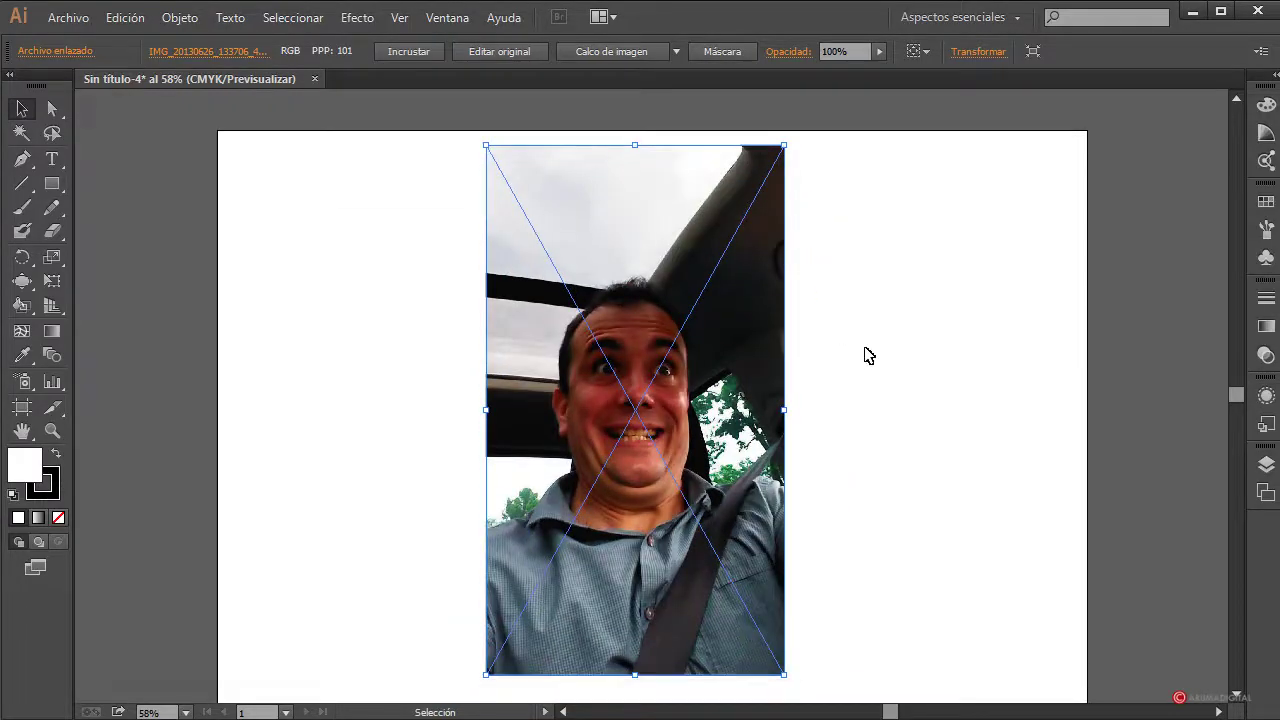
{"action": "left_click", "coordinate": [979, 377]}
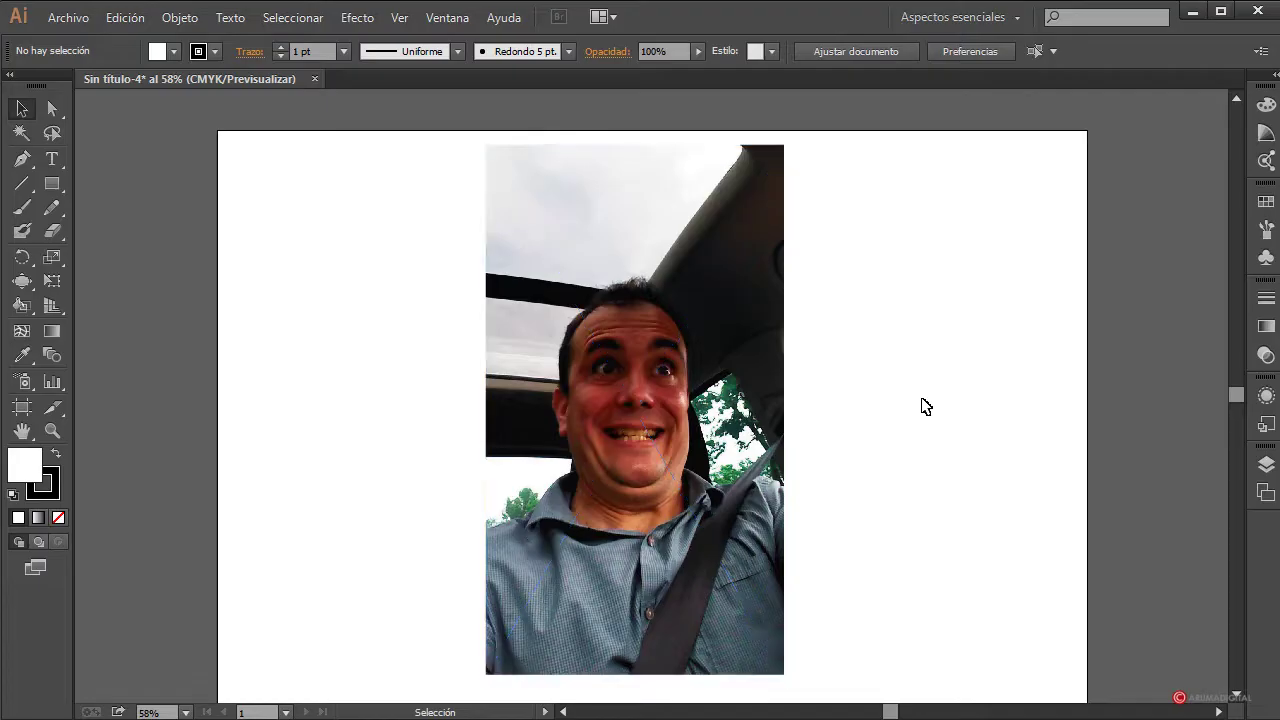
{"action": "key", "text": "ctrl+a"}
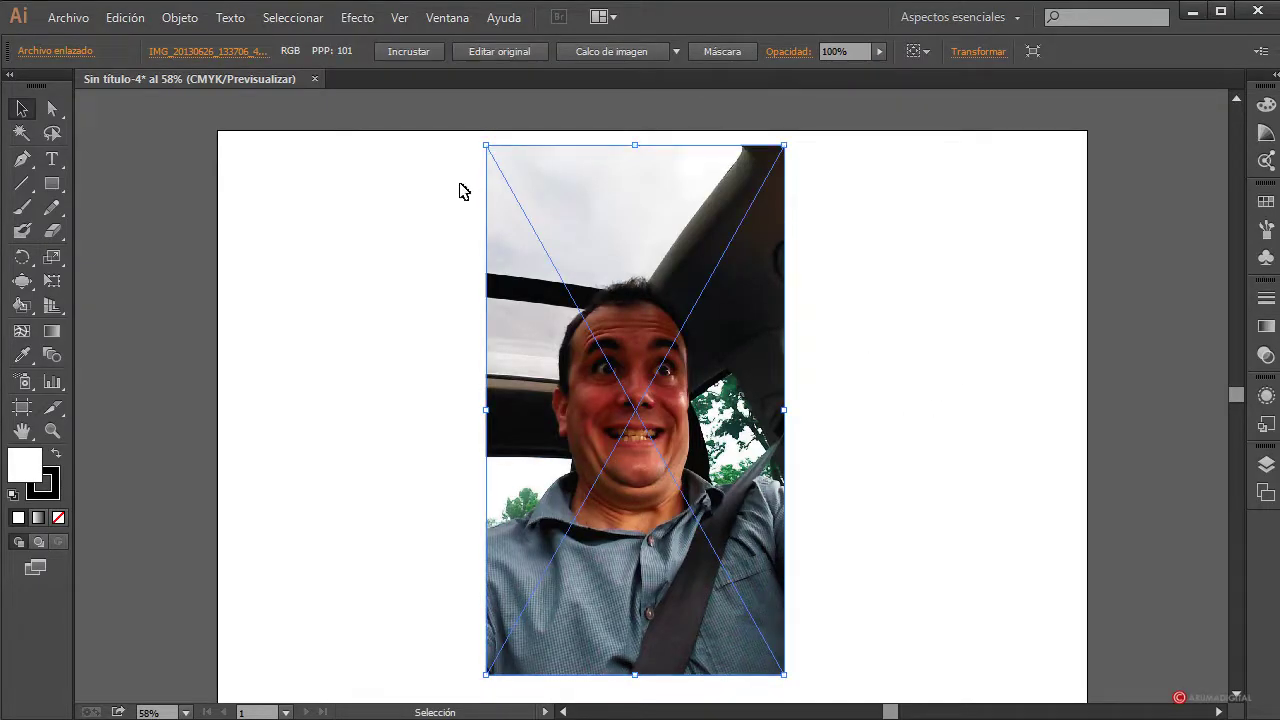
Apply the Artístico > Cuarteado effect with 4 levels, edge simplicity 3 and fidelity 2.
{"action": "left_click", "coordinate": [357, 22]}
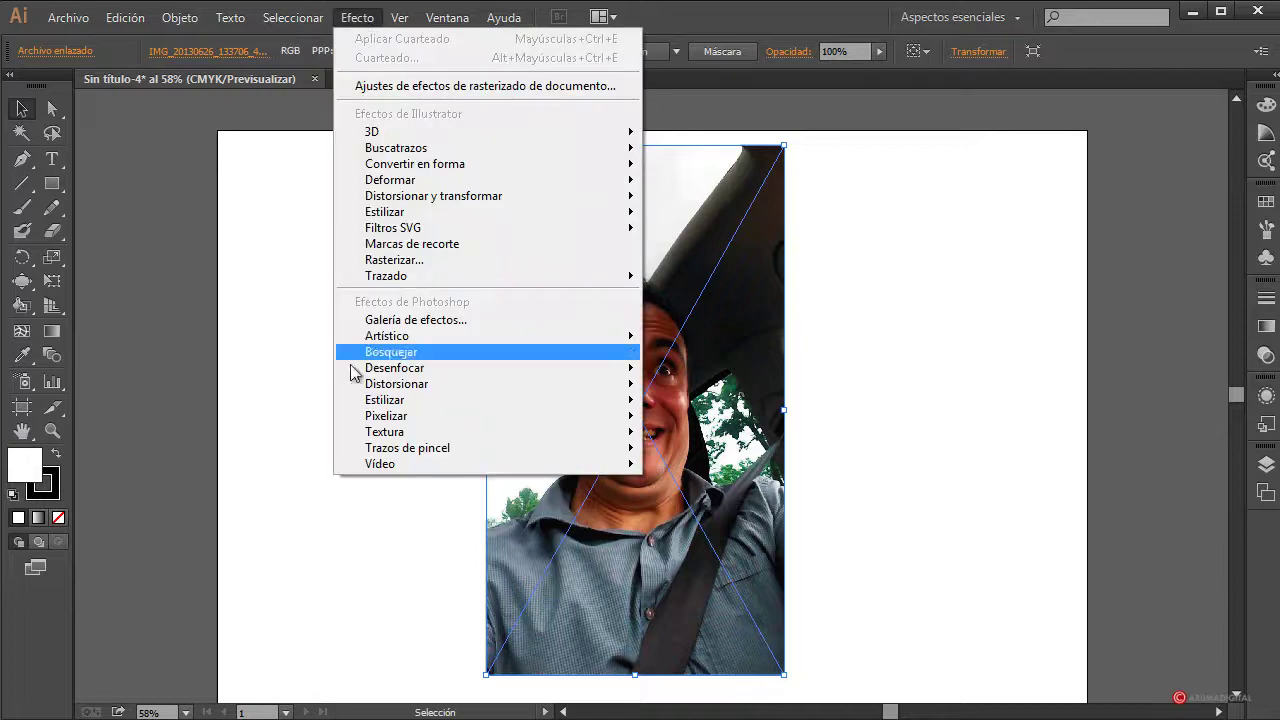
{"action": "mouse_move", "coordinate": [420, 336]}
{"action": "left_click", "coordinate": [743, 383]}
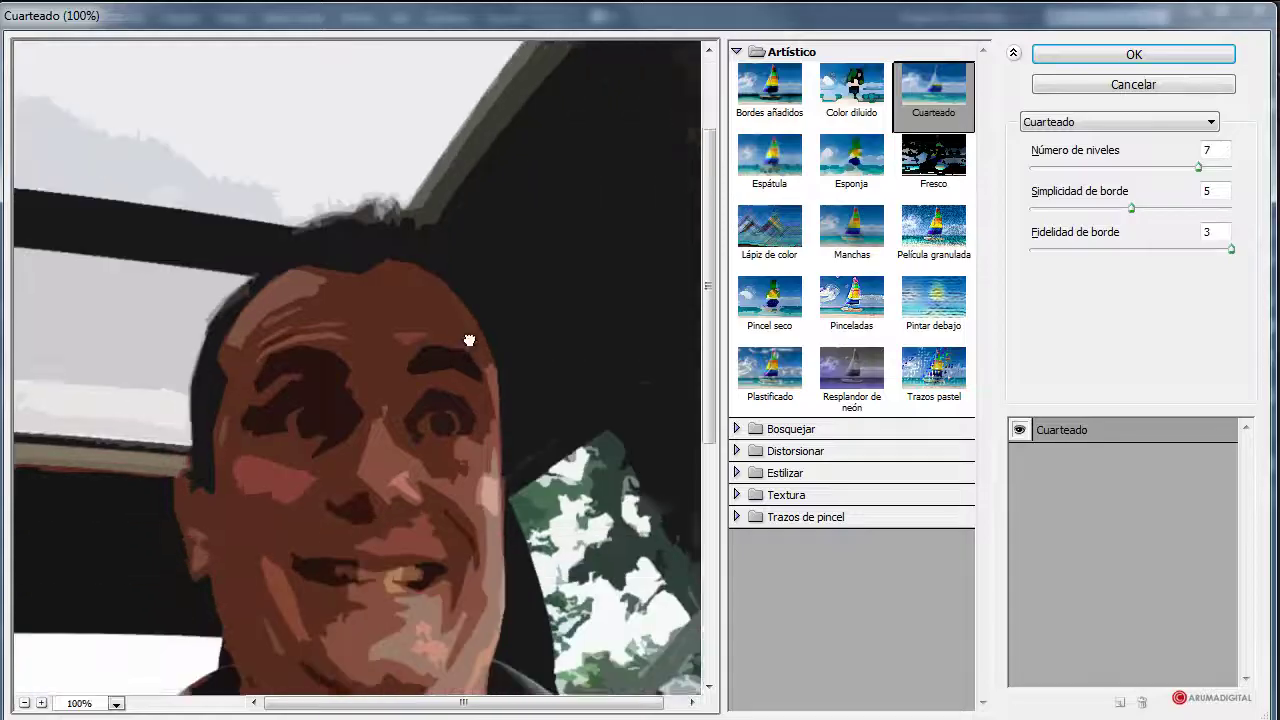
{"action": "left_click_drag", "start_coordinate": [469, 341], "coordinate": [511, 243]}
{"action": "left_click", "coordinate": [1200, 170]}
{"action": "mouse_move", "coordinate": [1200, 172]}
{"action": "left_mouse_down"}
{"action": "mouse_move", "coordinate": [1231, 163]}
{"action": "mouse_move", "coordinate": [1127, 186]}
{"action": "mouse_move", "coordinate": [1212, 182]}
{"action": "left_mouse_up"}
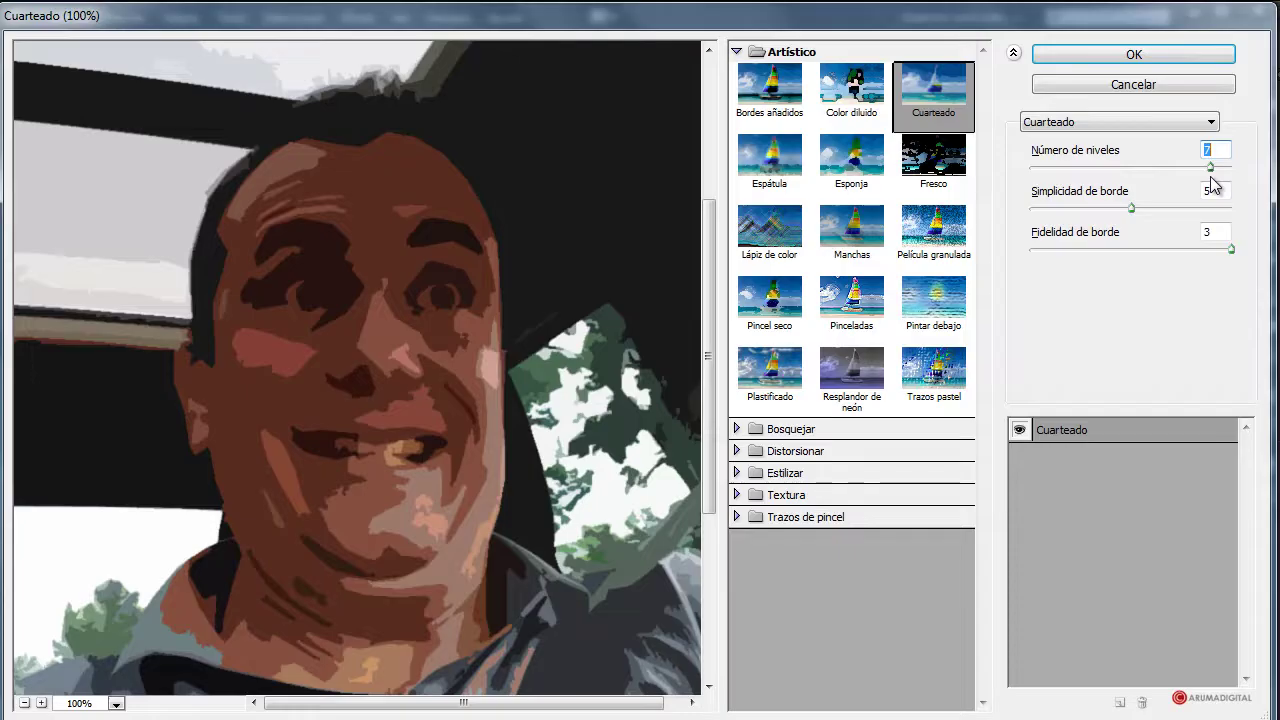
{"action": "left_click_drag", "start_coordinate": [1131, 208], "coordinate": [1089, 211]}
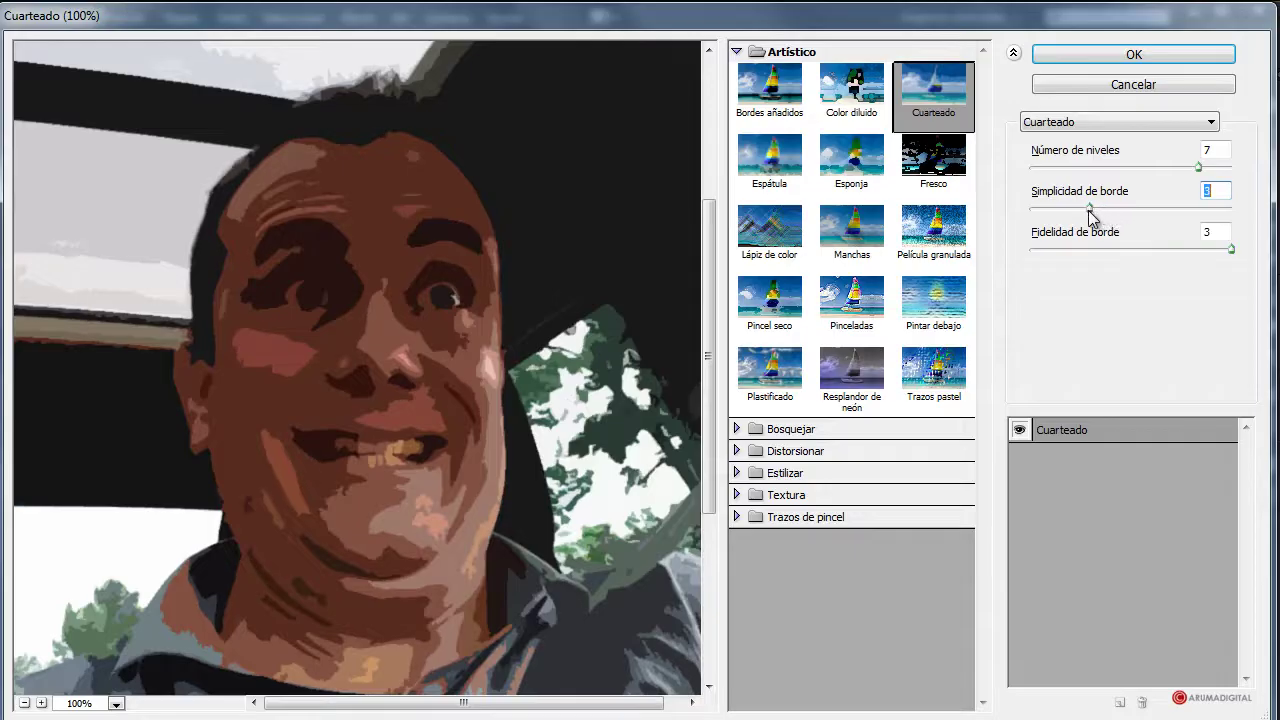
{"action": "mouse_move", "coordinate": [1231, 250]}
{"action": "left_mouse_down"}
{"action": "mouse_move", "coordinate": [1111, 257]}
{"action": "mouse_move", "coordinate": [1227, 264]}
{"action": "left_mouse_up"}
{"action": "left_click", "coordinate": [1181, 57]}
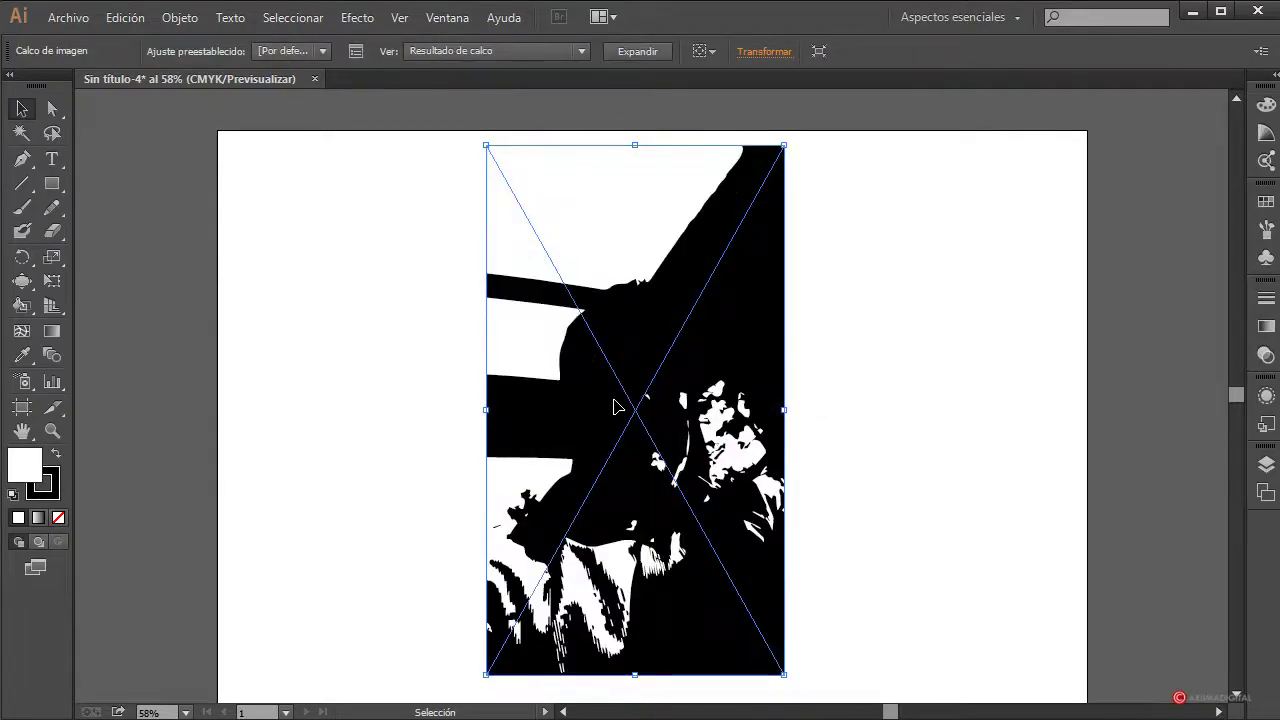
Trace the photo with the 16 colores Image Trace preset.
{"action": "left_click", "coordinate": [324, 51]}
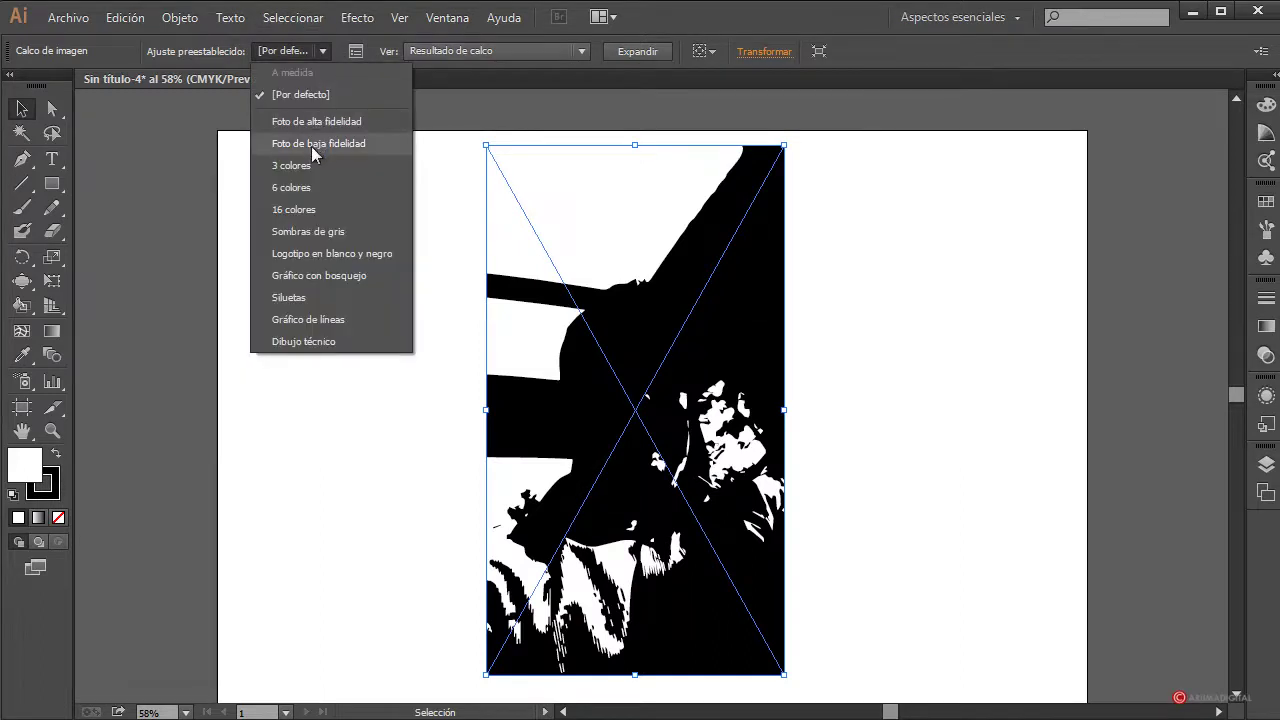
{"action": "left_click", "coordinate": [302, 212]}
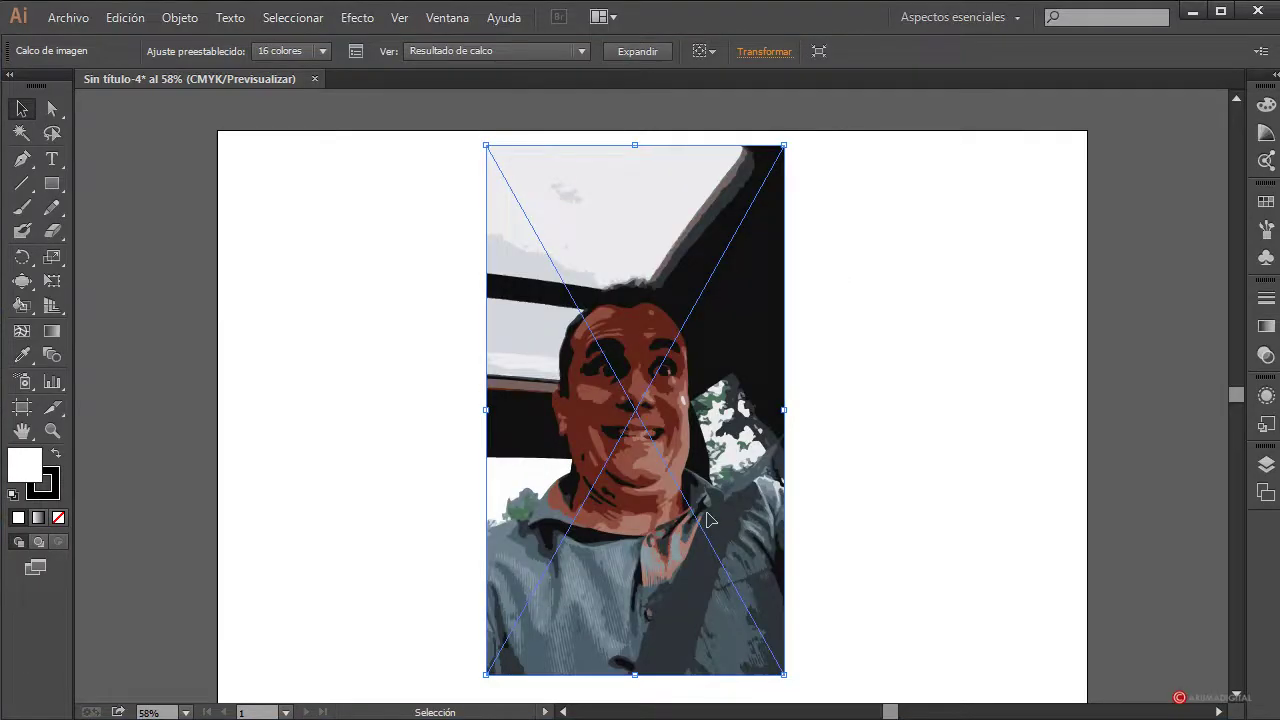
{"action": "left_click", "coordinate": [880, 466]}
{"action": "left_click", "coordinate": [536, 419]}
Expand the 16-colour trace into editable vector shapes.
{"action": "left_click", "coordinate": [638, 51]}
{"action": "left_click", "coordinate": [871, 243]}
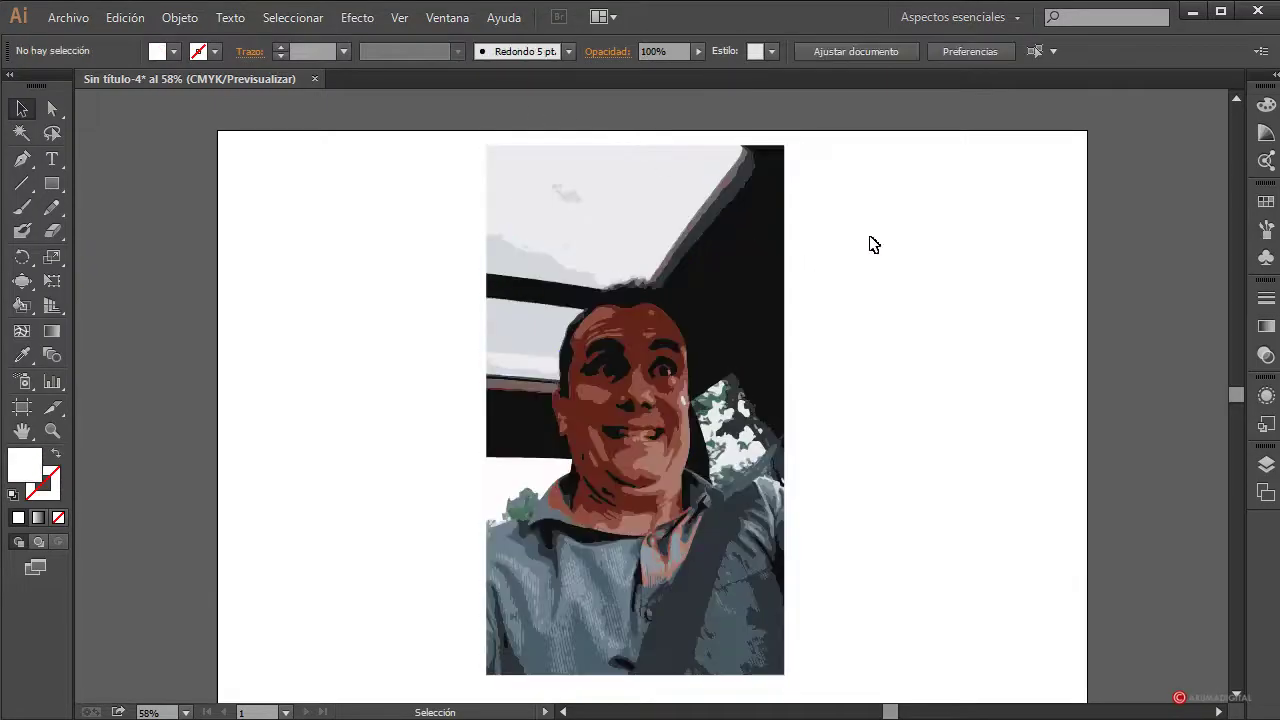
{"action": "left_click", "coordinate": [770, 313]}
{"action": "left_click", "coordinate": [808, 367]}
With the Line Segment tool, draw four long lines crossing the portrait in different directions.
{"action": "left_click", "coordinate": [21, 186]}
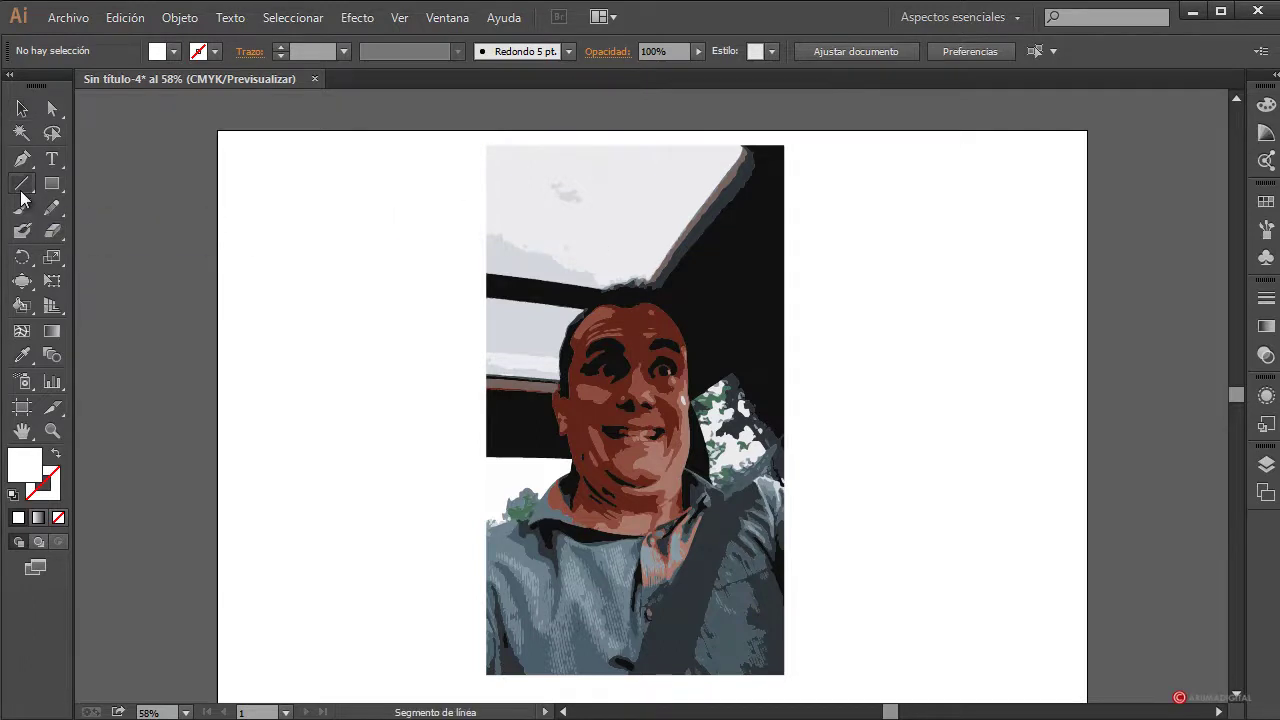
{"action": "left_click_drag", "start_coordinate": [308, 550], "coordinate": [959, 196]}
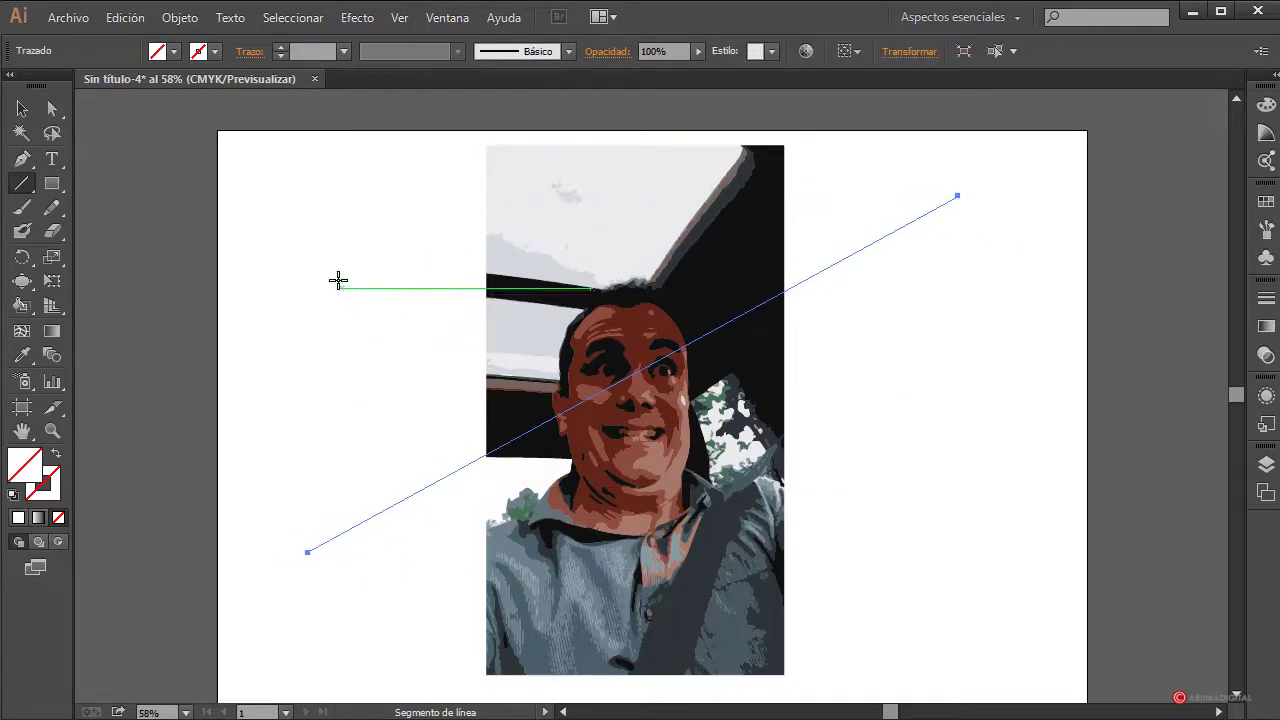
{"action": "left_click_drag", "start_coordinate": [323, 227], "coordinate": [971, 634]}
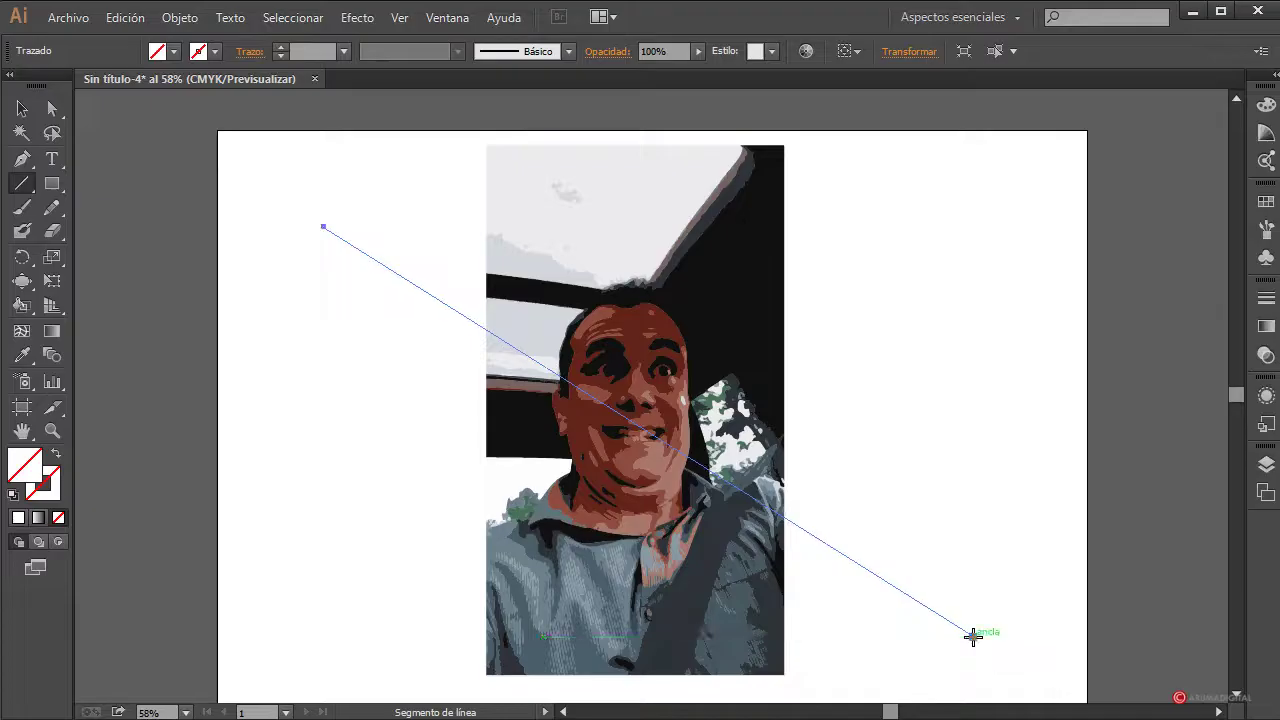
{"action": "left_click_drag", "start_coordinate": [1012, 401], "coordinate": [329, 646]}
{"action": "scroll", "coordinate": [929, 449], "scroll_direction": "up", "scroll_amount": 3}
{"action": "left_click_drag", "start_coordinate": [773, 145], "coordinate": [478, 674]}
{"action": "scroll", "coordinate": [793, 538], "scroll_direction": "up", "scroll_amount": 2}
{"action": "scroll", "coordinate": [793, 538], "scroll_direction": "up", "scroll_amount": 2}
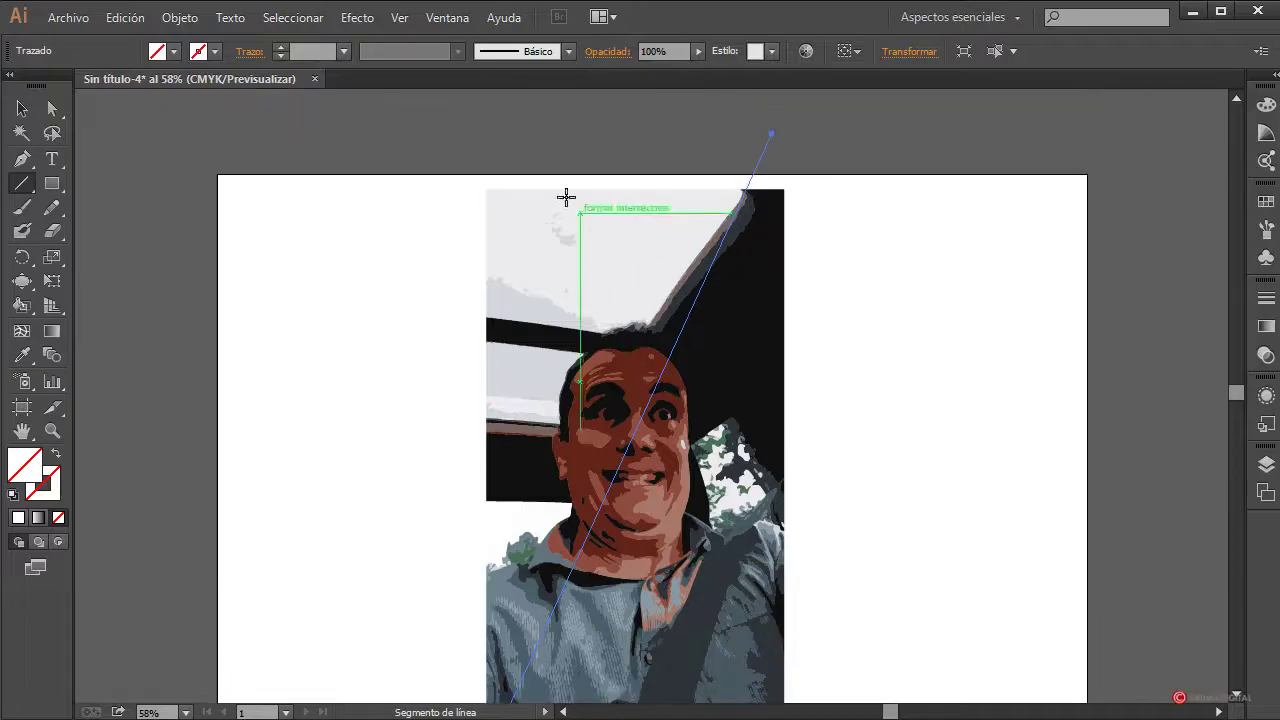
Draw five more crossing lines past the photo edges, then select the traced image group.
{"action": "left_click_drag", "start_coordinate": [598, 142], "coordinate": [762, 690]}
{"action": "scroll", "coordinate": [400, 522], "scroll_direction": "up", "scroll_amount": 3}
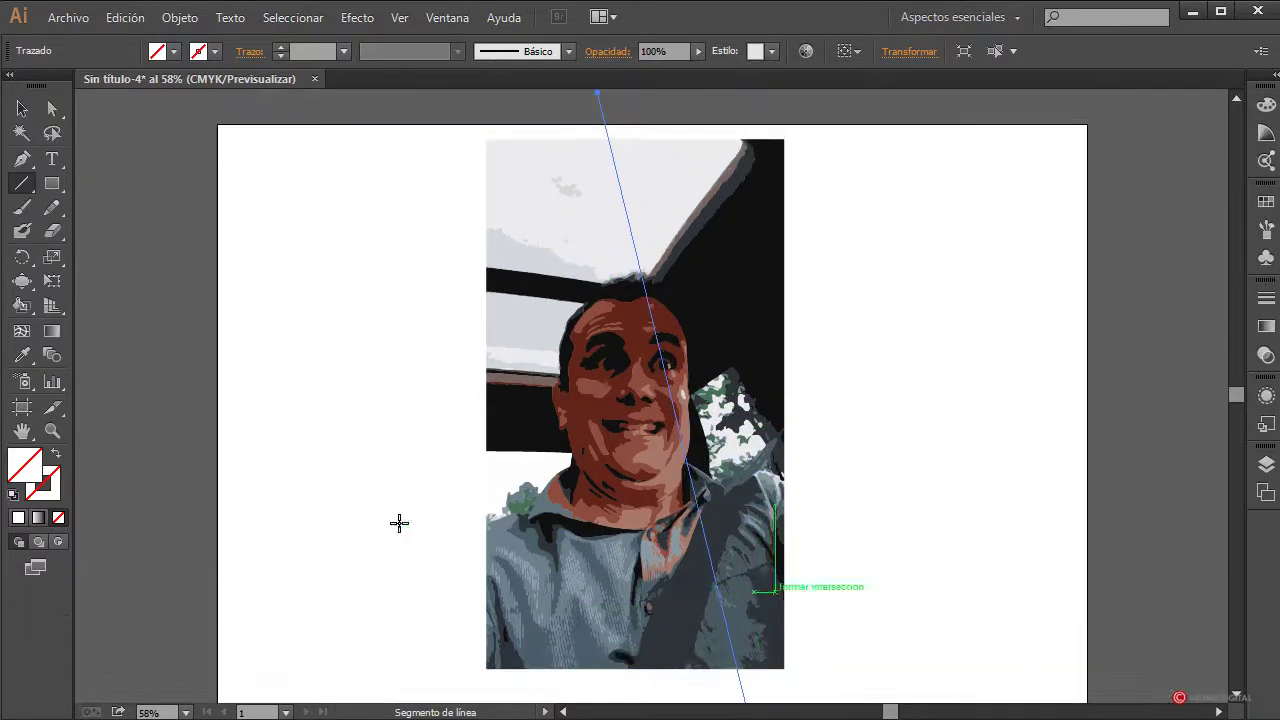
{"action": "left_click_drag", "start_coordinate": [316, 615], "coordinate": [910, 517]}
{"action": "left_click_drag", "start_coordinate": [946, 380], "coordinate": [274, 190]}
{"action": "left_click_drag", "start_coordinate": [912, 302], "coordinate": [320, 614]}
{"action": "left_click_drag", "start_coordinate": [942, 543], "coordinate": [342, 327]}
{"action": "left_click", "coordinate": [22, 108]}
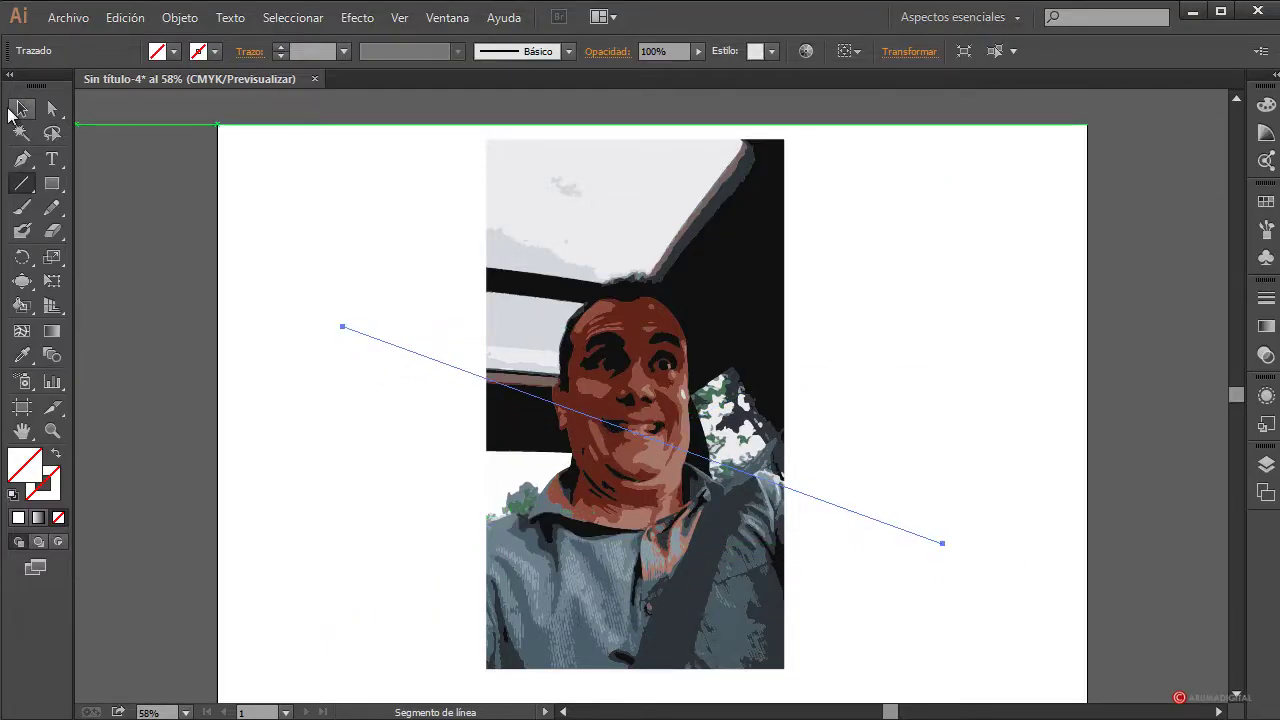
{"action": "left_click", "coordinate": [680, 191]}
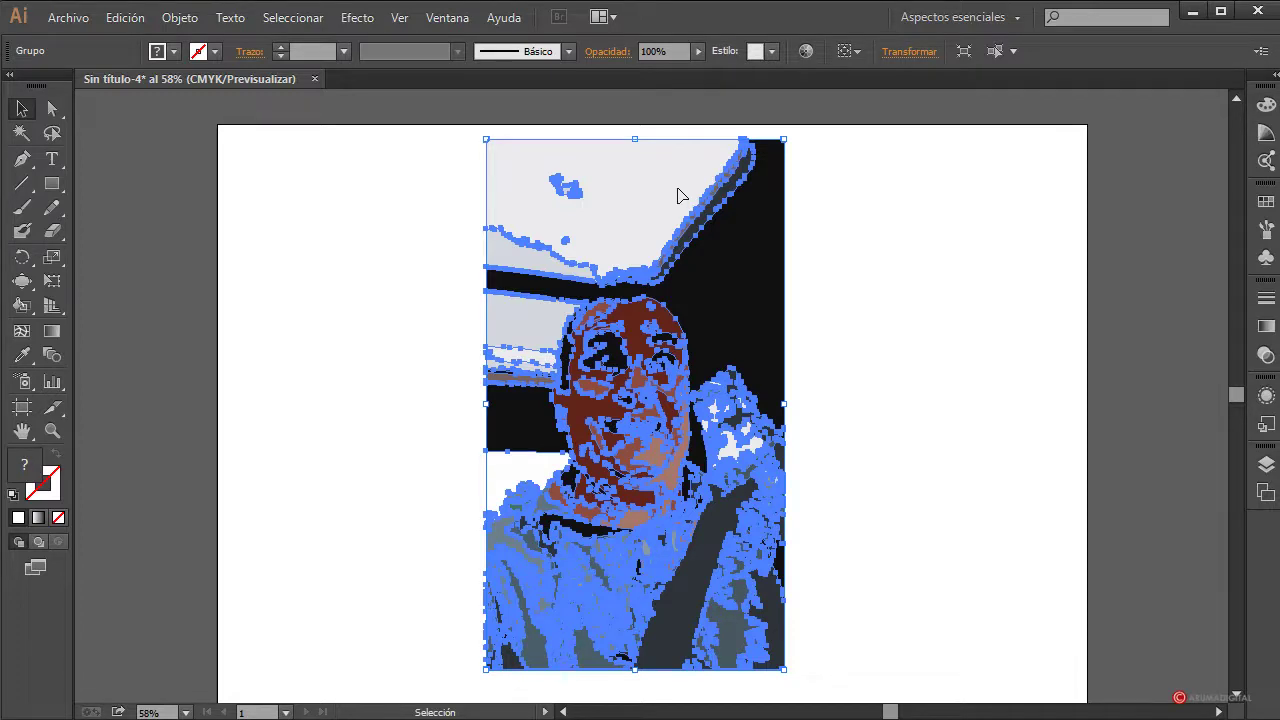
Simplify the traced paths with straight lines at a 13° angle threshold, 11615 to 10107 points.
{"action": "left_click", "coordinate": [182, 18]}
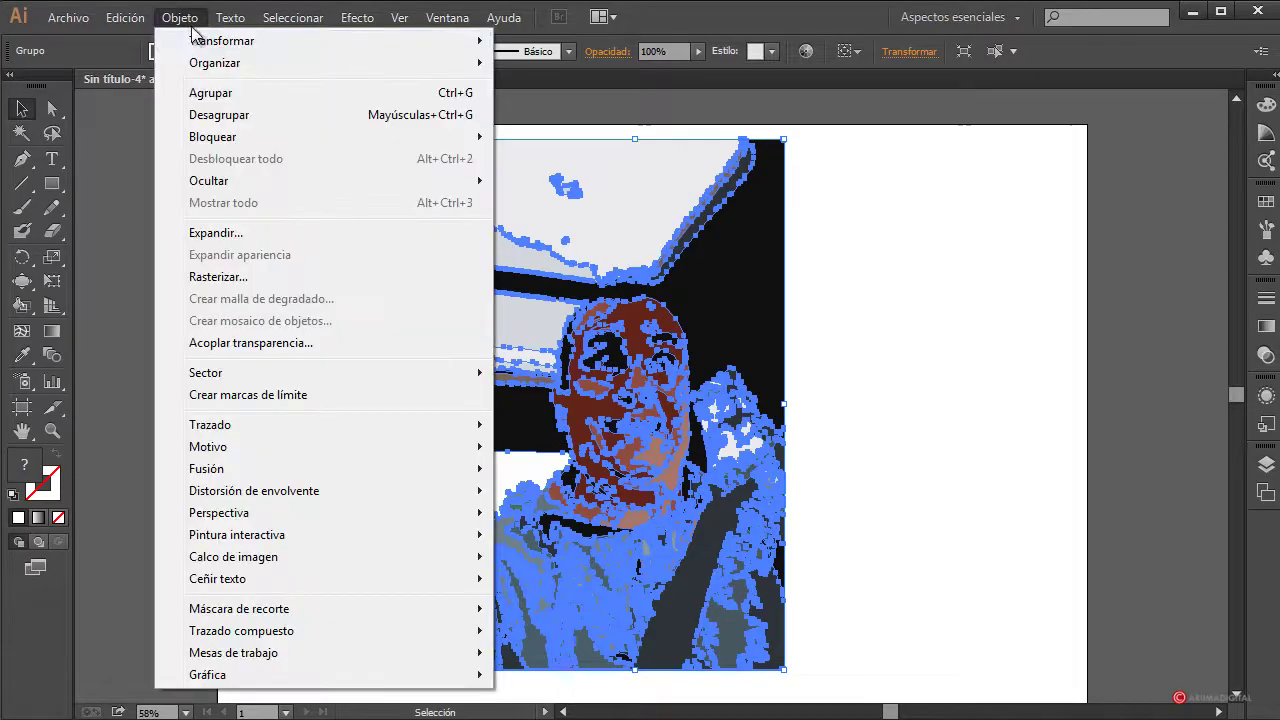
{"action": "mouse_move", "coordinate": [225, 428]}
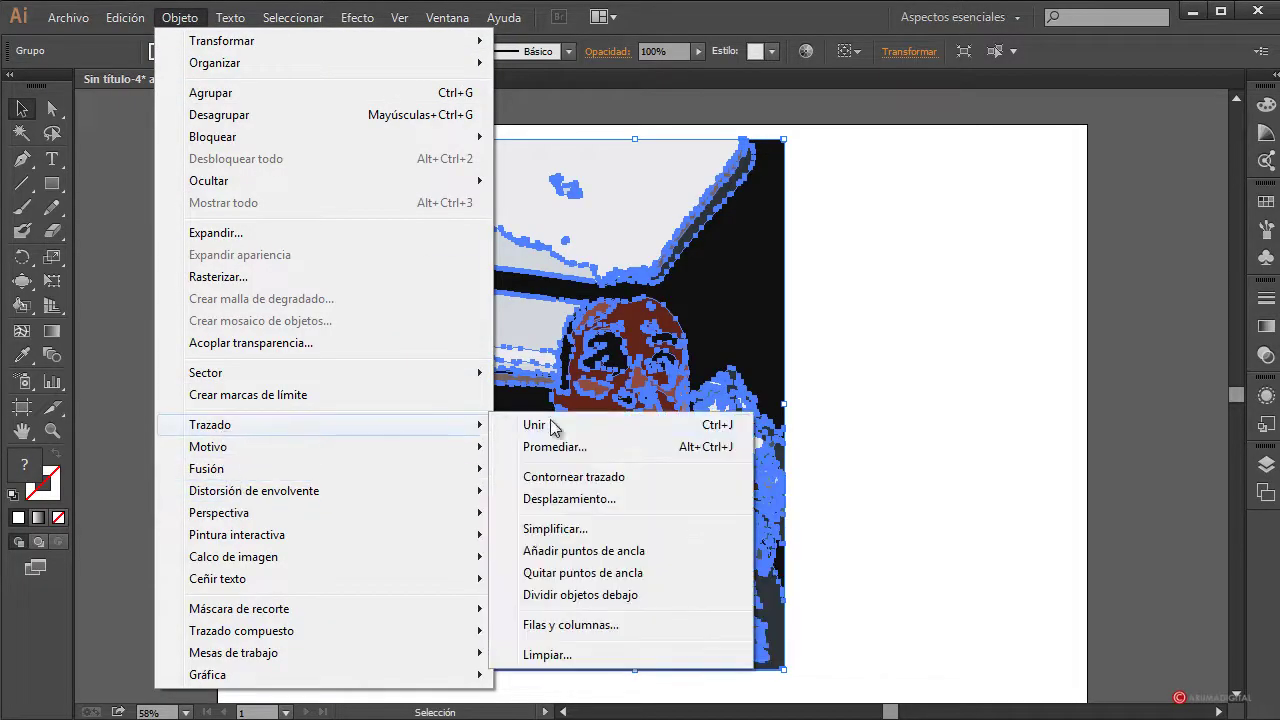
{"action": "left_click", "coordinate": [572, 529]}
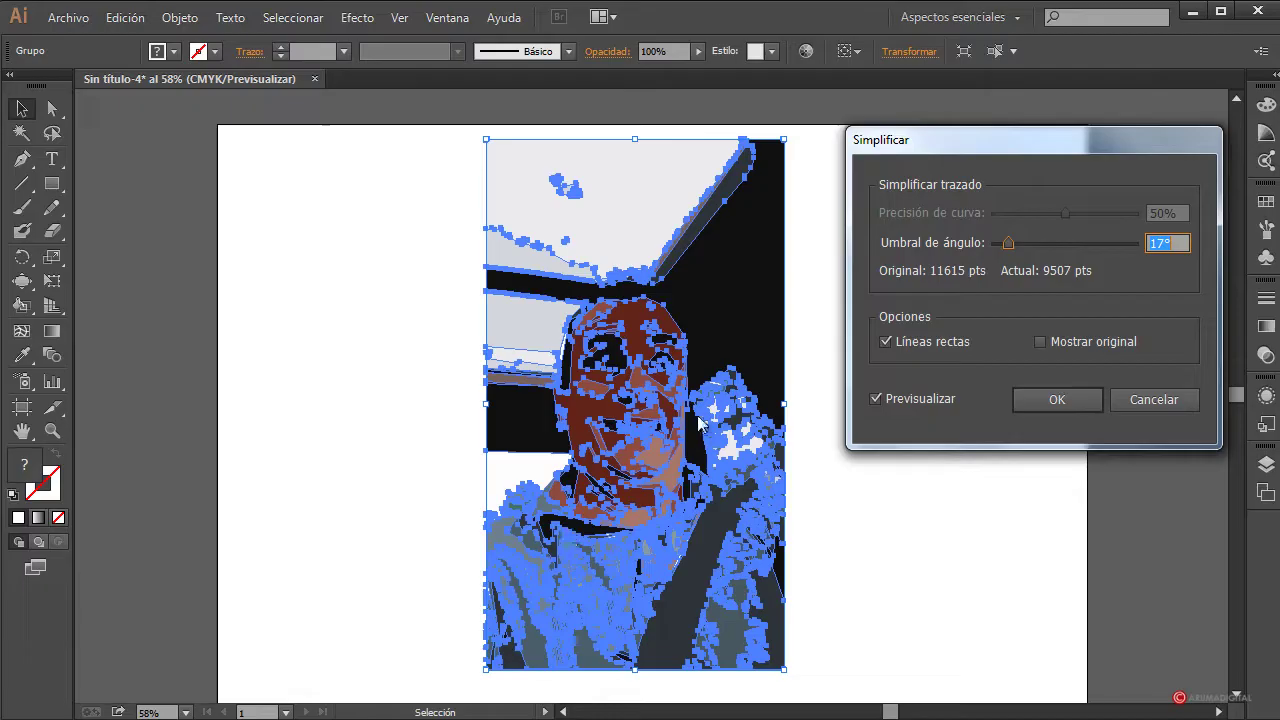
{"action": "left_click", "coordinate": [885, 342]}
{"action": "left_click", "coordinate": [927, 347]}
{"action": "left_click_drag", "start_coordinate": [1007, 252], "coordinate": [1010, 254]}
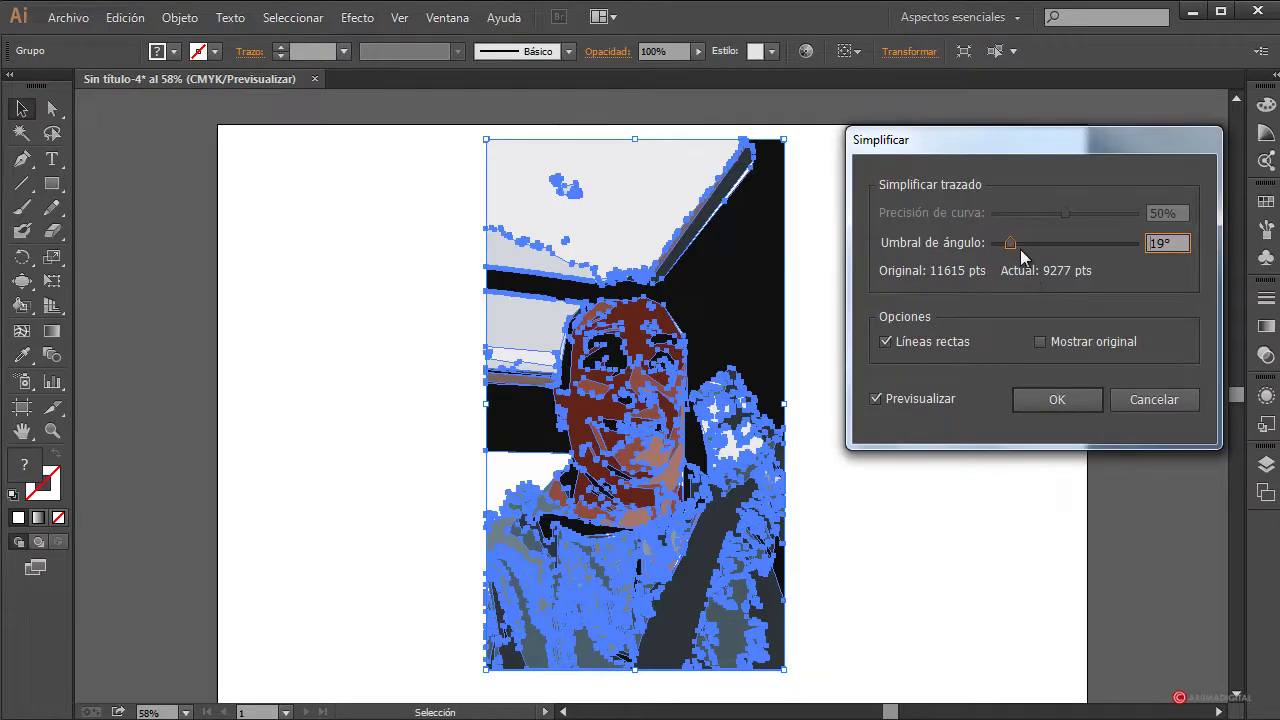
{"action": "left_click_drag", "start_coordinate": [1008, 250], "coordinate": [1007, 249]}
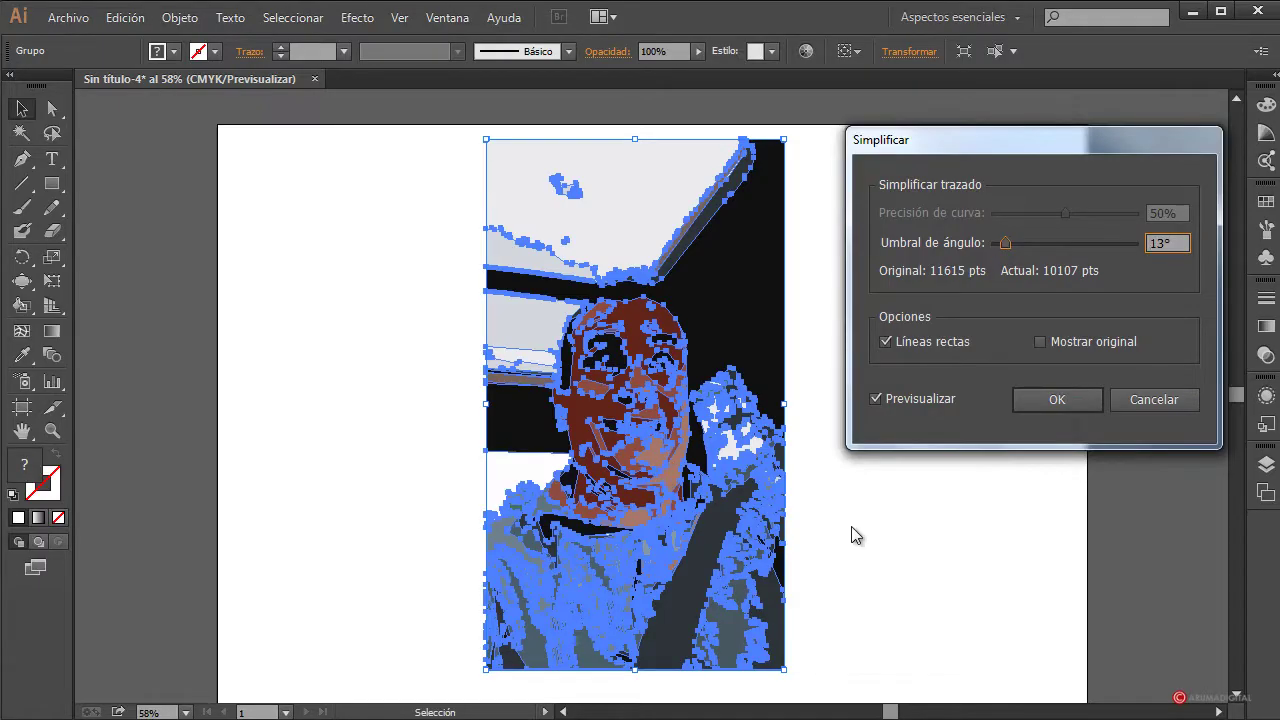
{"action": "left_click", "coordinate": [1065, 405]}
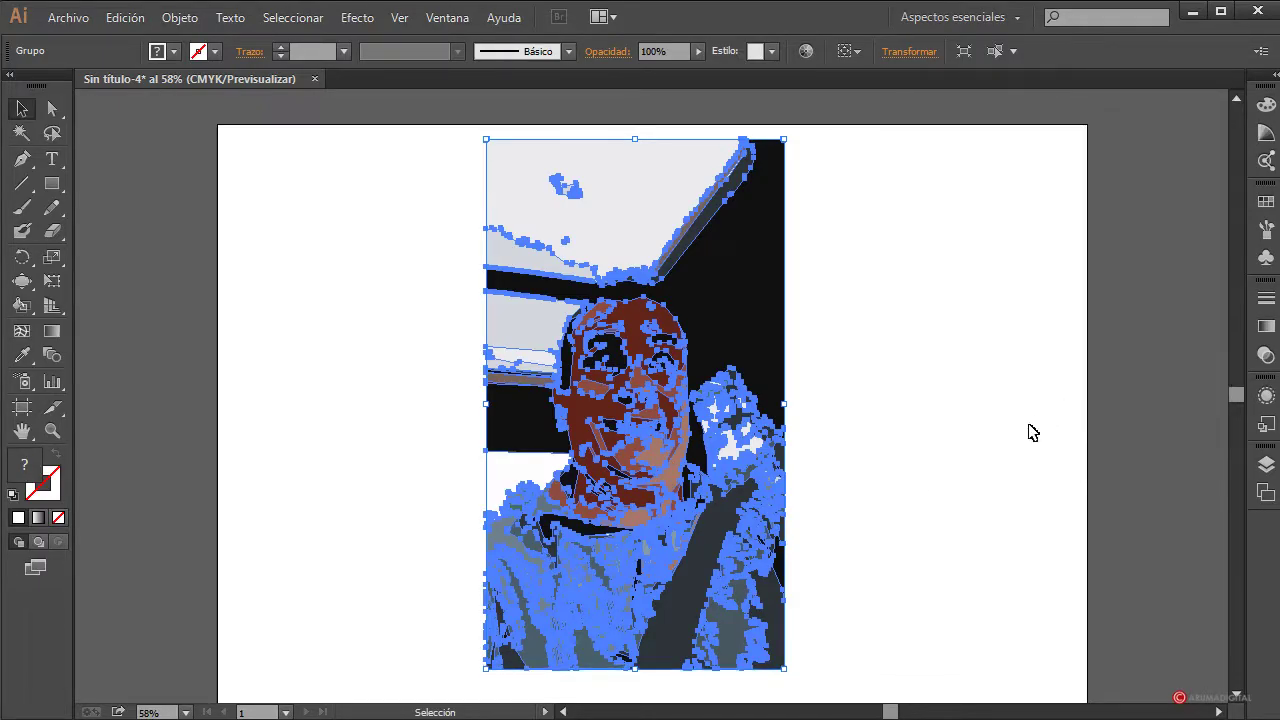
{"action": "left_click", "coordinate": [1026, 448]}
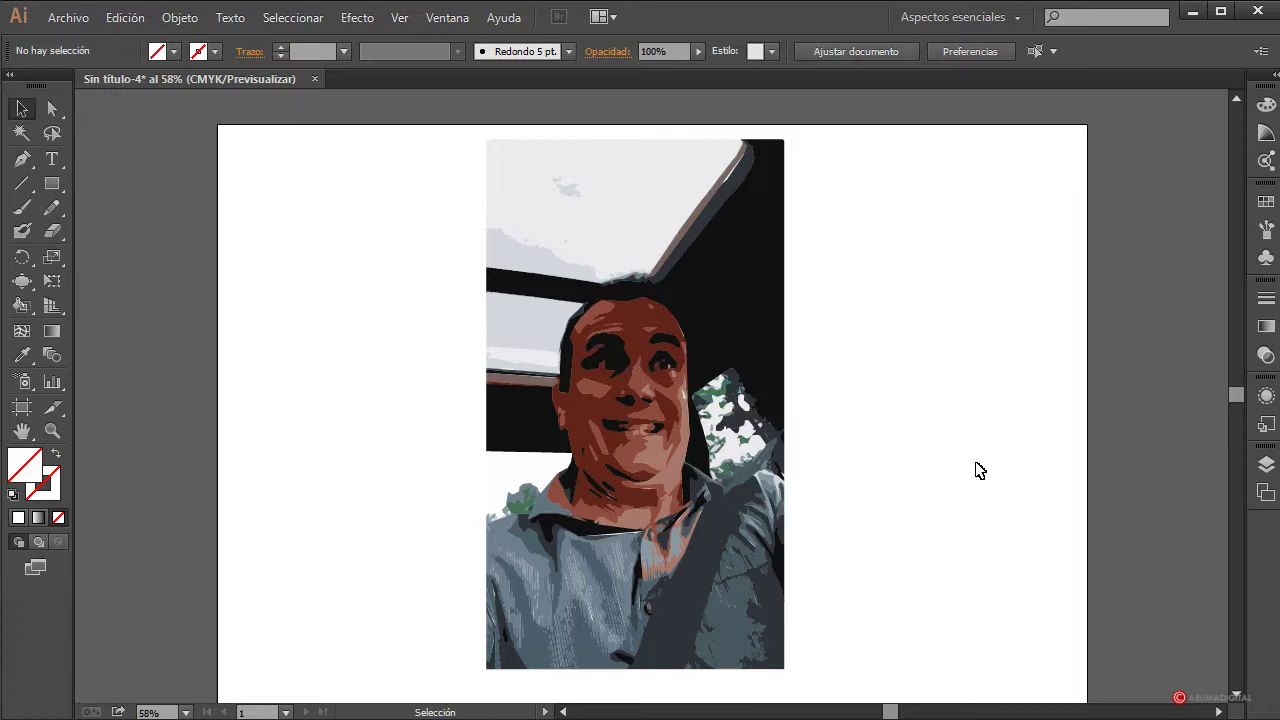
Divide all the traced artwork along the crossing lines with Pathfinder Dividir.
{"action": "left_click_drag", "start_coordinate": [1094, 107], "coordinate": [230, 704]}
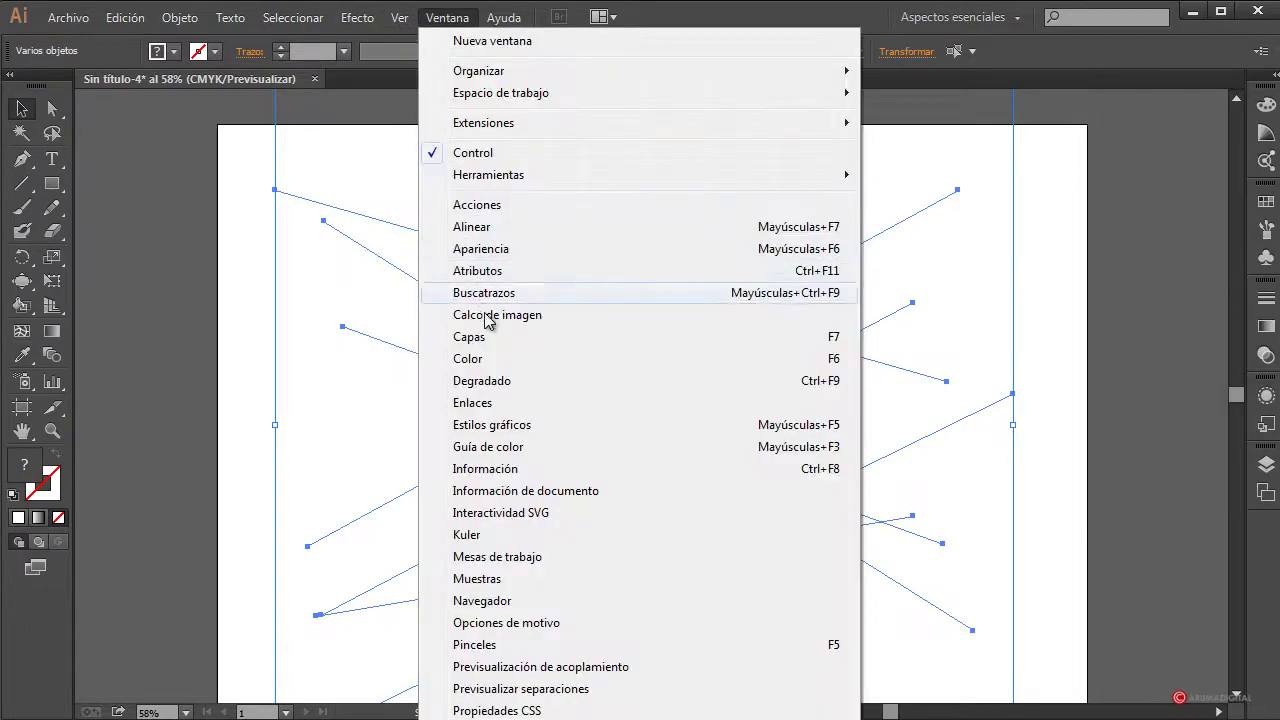
{"action": "left_click", "coordinate": [640, 293]}
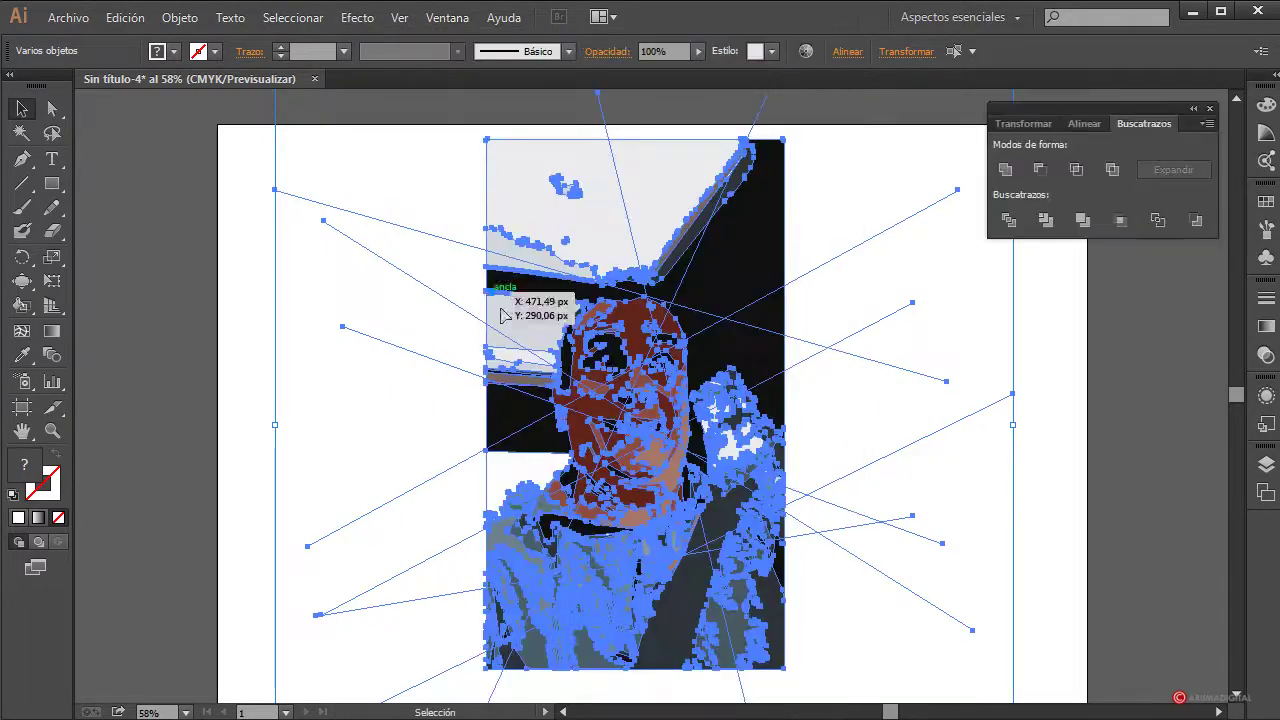
{"action": "left_click", "coordinate": [1010, 222]}
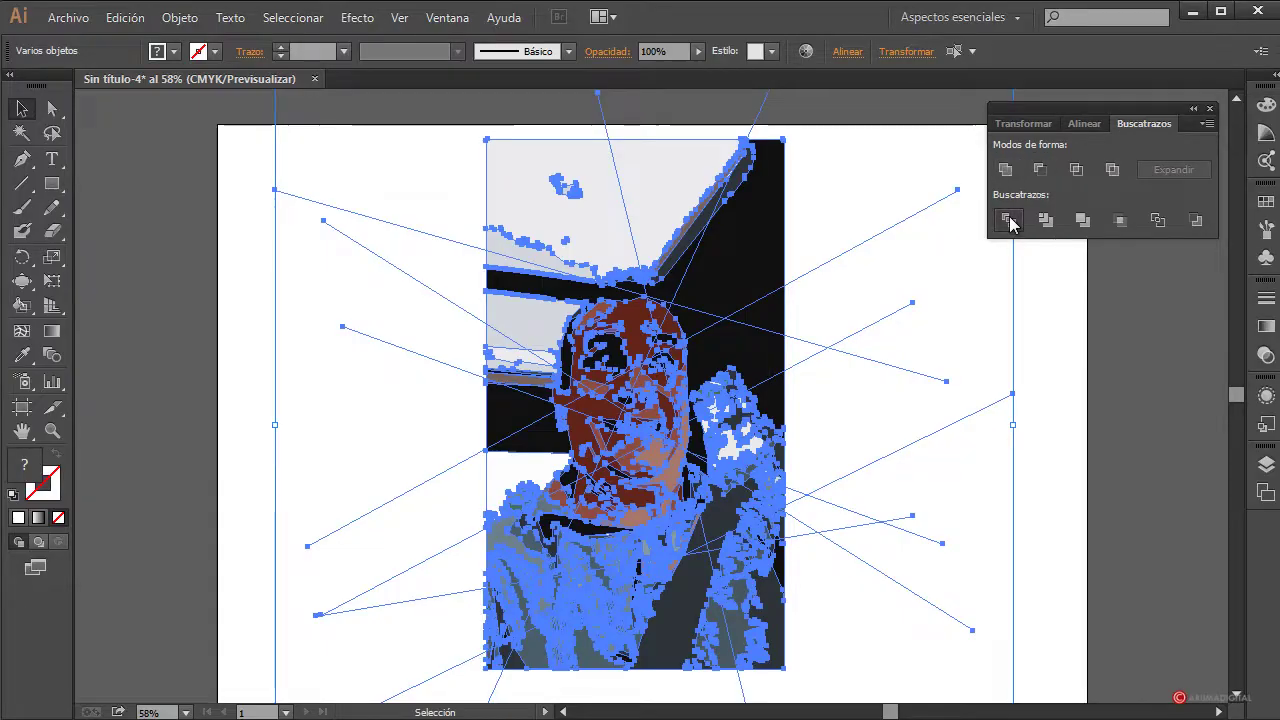
{"action": "left_click", "coordinate": [1210, 108]}
{"action": "left_click", "coordinate": [1153, 124]}
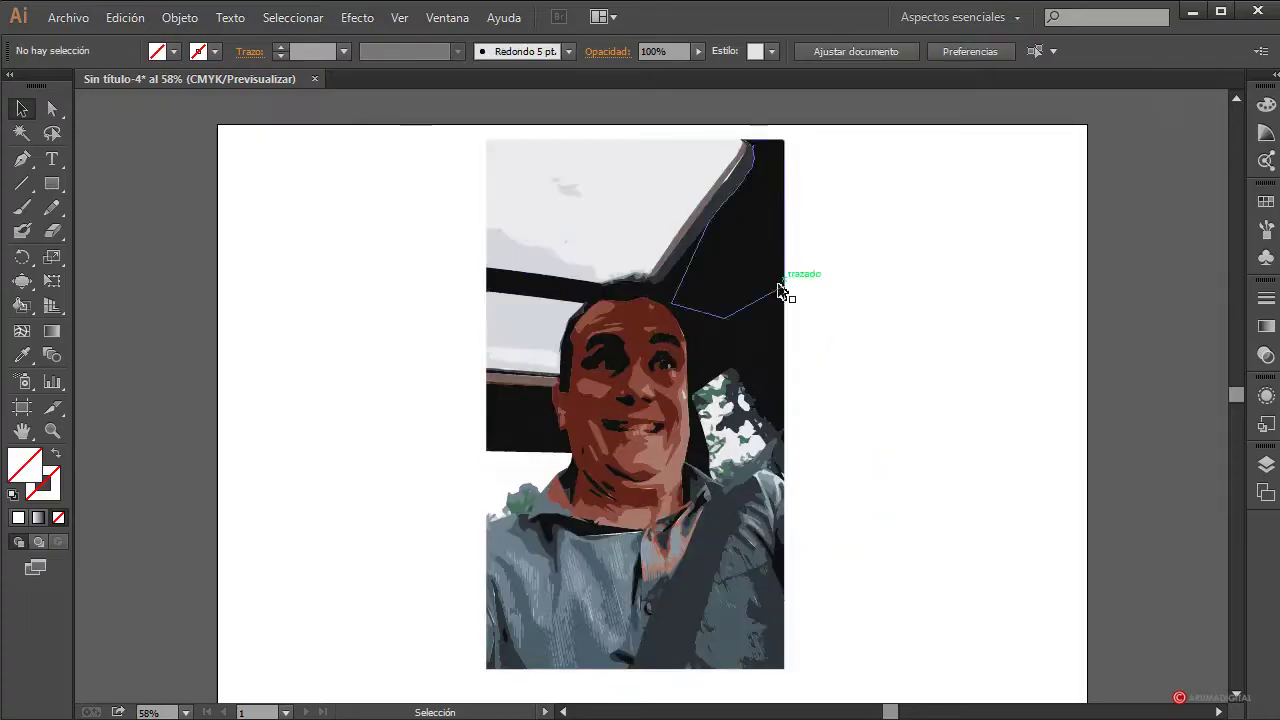
{"action": "left_click", "coordinate": [772, 295]}
{"action": "left_click", "coordinate": [940, 258]}
{"action": "left_click", "coordinate": [651, 257]}
Ungroup the divided pieces and delete the stray empty path beside the photo.
{"action": "left_click", "coordinate": [198, 19]}
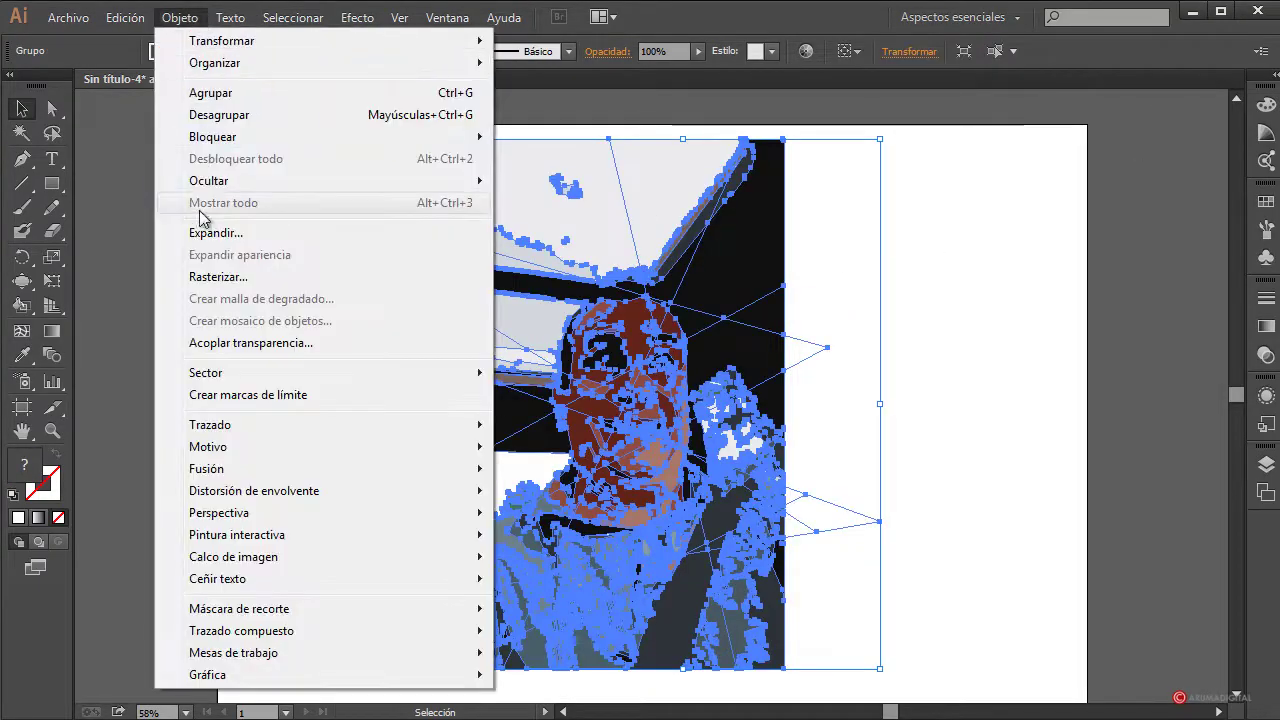
{"action": "left_click", "coordinate": [215, 115]}
{"action": "left_click", "coordinate": [888, 318]}
{"action": "left_click_drag", "start_coordinate": [937, 183], "coordinate": [804, 676]}
{"action": "key", "text": "Delete"}
Check the area beside the photo for leftover stray objects.
{"action": "left_click_drag", "start_coordinate": [291, 237], "coordinate": [474, 634]}
{"action": "scroll", "coordinate": [434, 484], "scroll_direction": "up", "scroll_amount": 2}
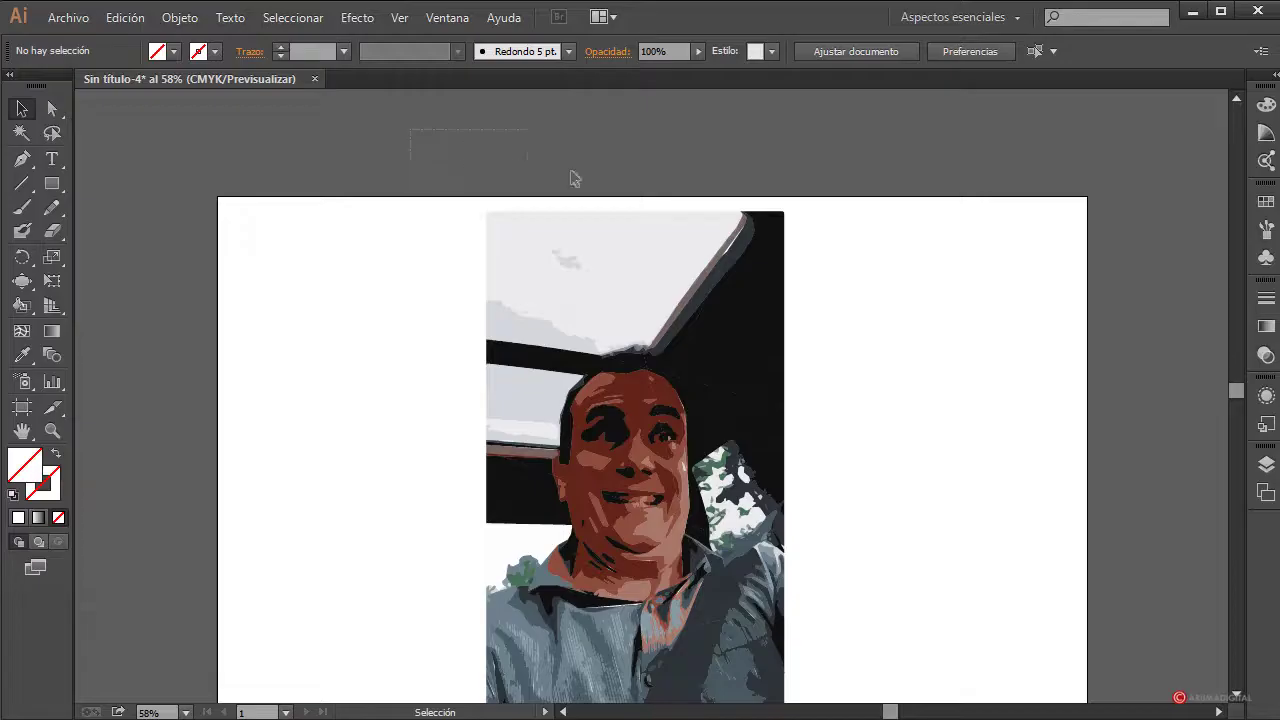
{"action": "scroll", "coordinate": [938, 300], "scroll_direction": "down", "scroll_amount": 7}
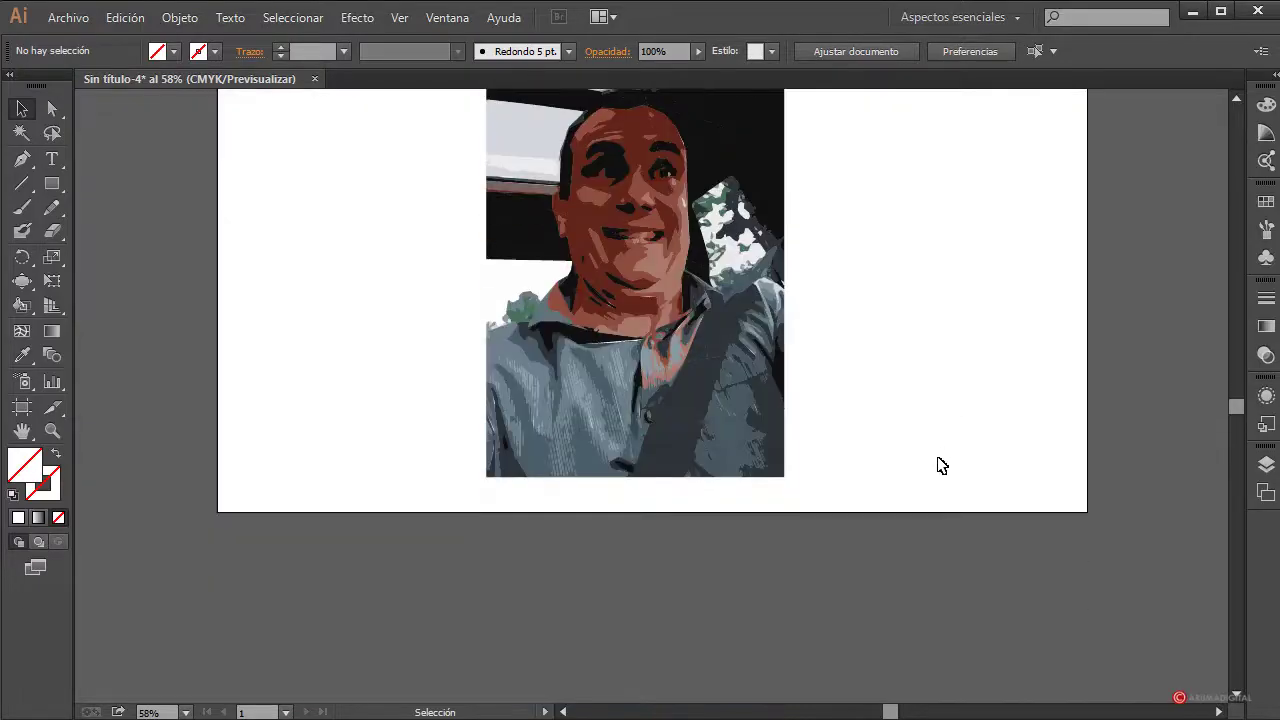
{"action": "left_click_drag", "start_coordinate": [553, 540], "coordinate": [298, 590]}
{"action": "scroll", "coordinate": [409, 237], "scroll_direction": "up", "scroll_amount": 4}
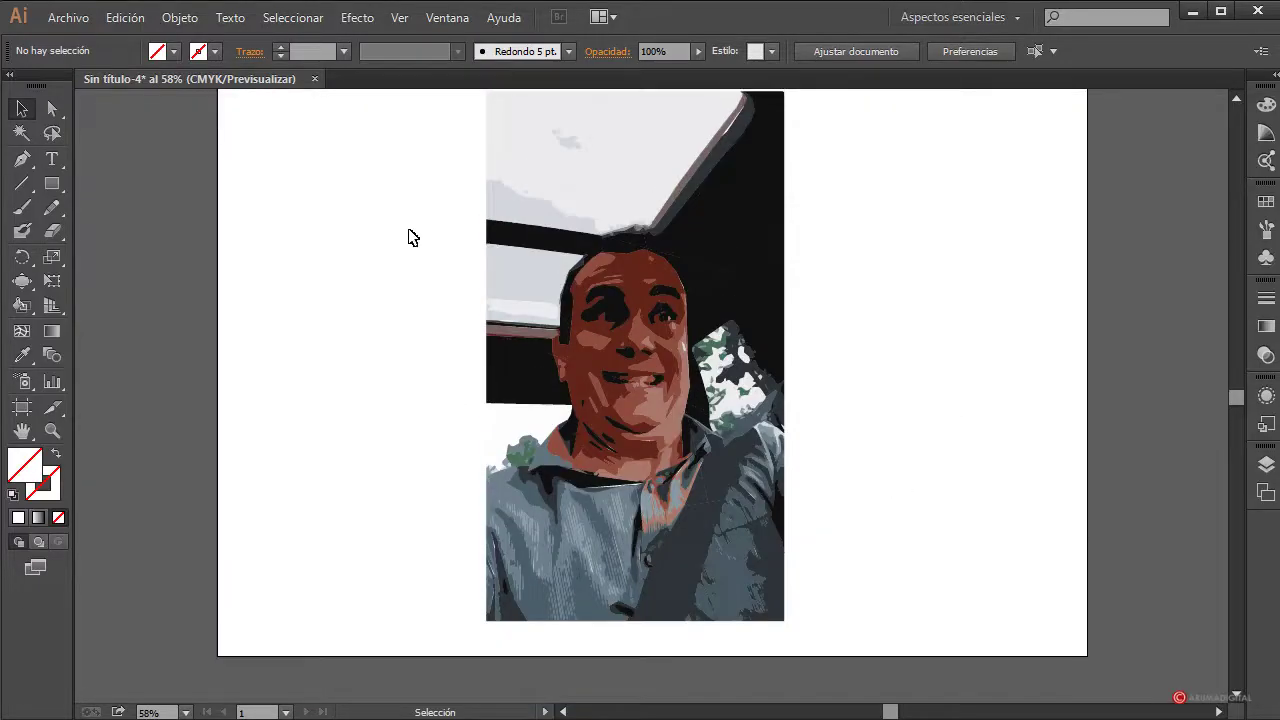
{"action": "left_click_drag", "start_coordinate": [409, 237], "coordinate": [515, 465]}
{"action": "left_click", "coordinate": [894, 311]}
{"action": "scroll", "coordinate": [700, 207], "scroll_direction": "up", "scroll_amount": 3}
Delete the light-grey sky, the dark top-right panel and the right-edge foliage.
{"action": "left_click", "coordinate": [680, 300]}
{"action": "key", "text": "Delete"}
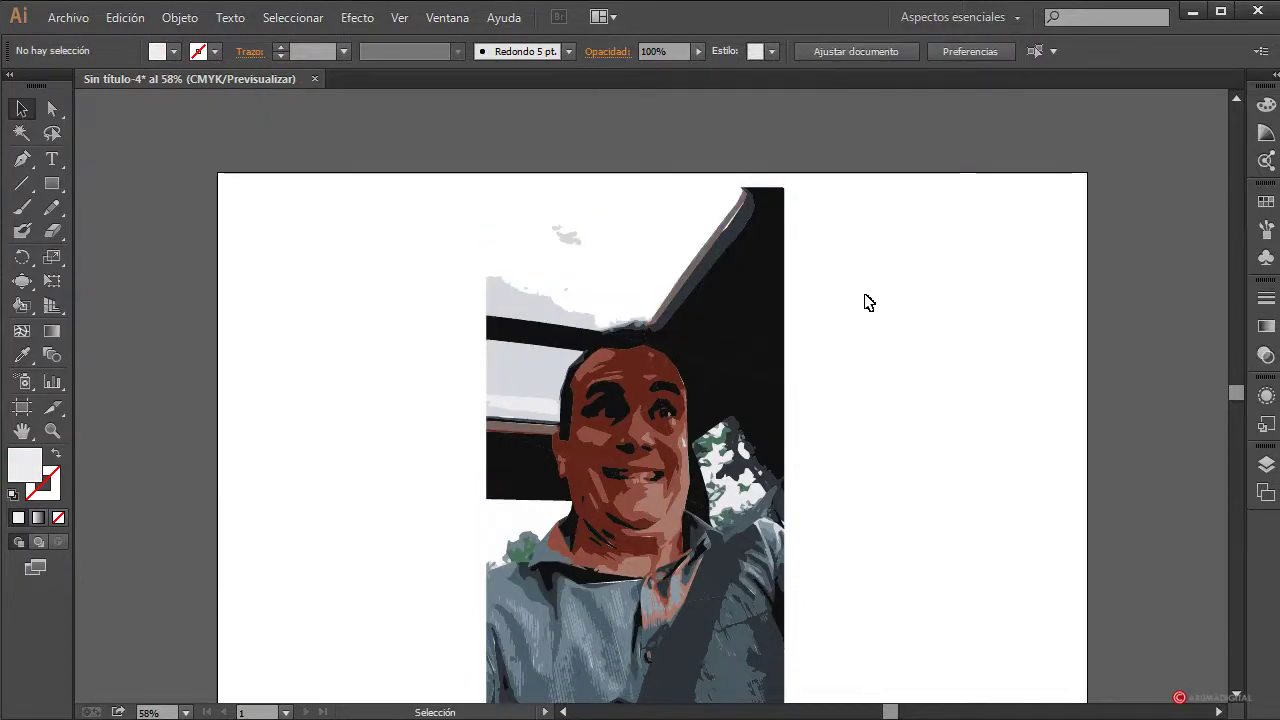
{"action": "left_click", "coordinate": [789, 268]}
{"action": "key", "text": "Delete"}
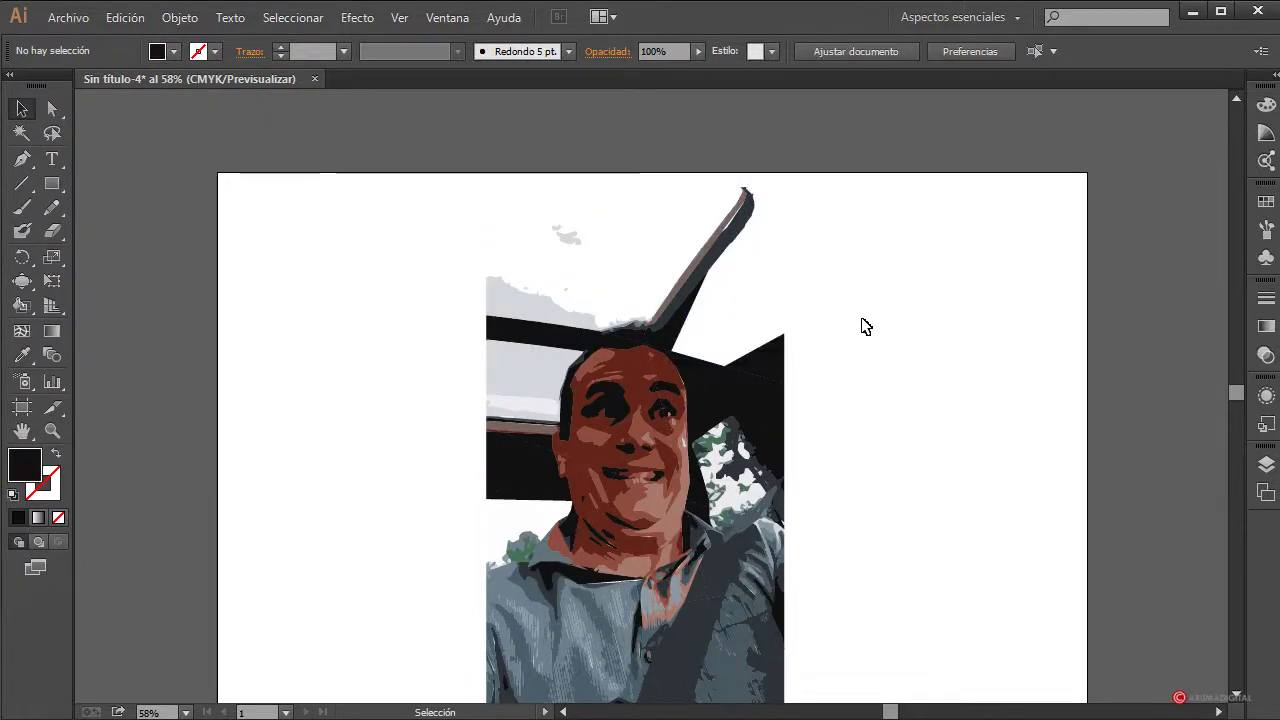
{"action": "scroll", "coordinate": [870, 330], "scroll_direction": "down", "scroll_amount": 2}
{"action": "scroll", "coordinate": [873, 333], "scroll_direction": "up", "scroll_amount": 1}
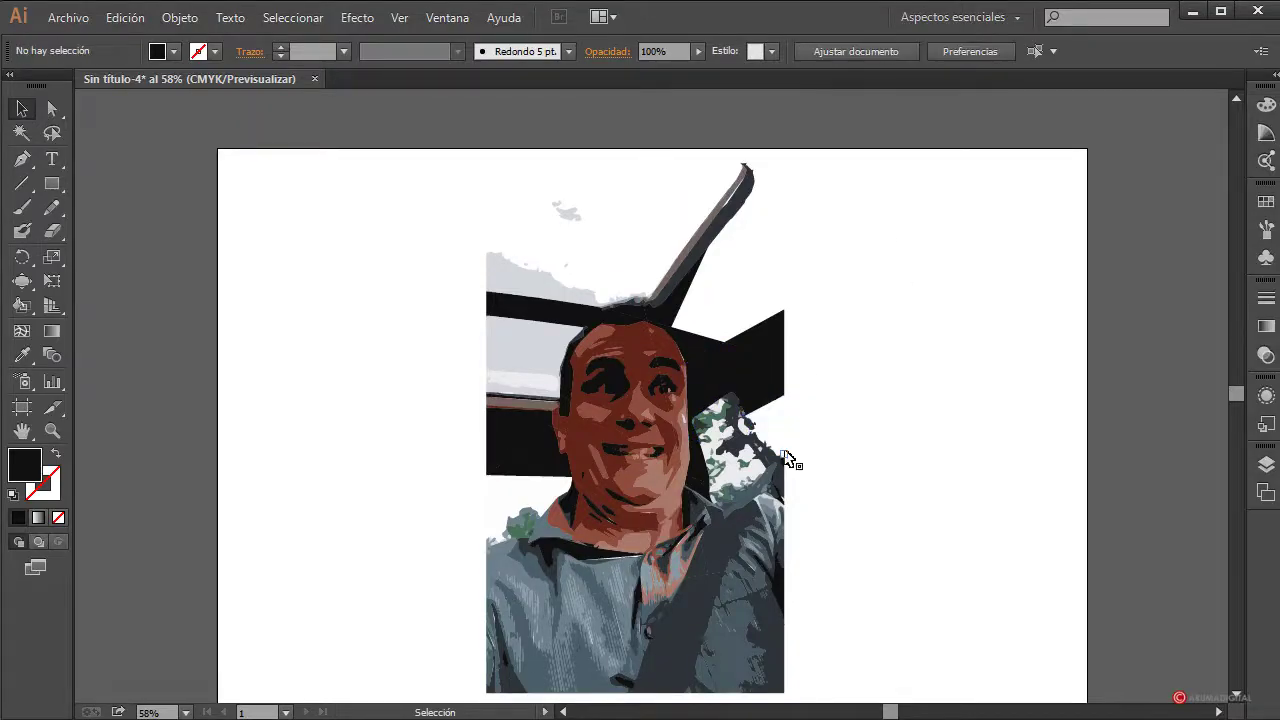
{"action": "left_click", "coordinate": [743, 468]}
{"action": "key", "text": "Delete"}
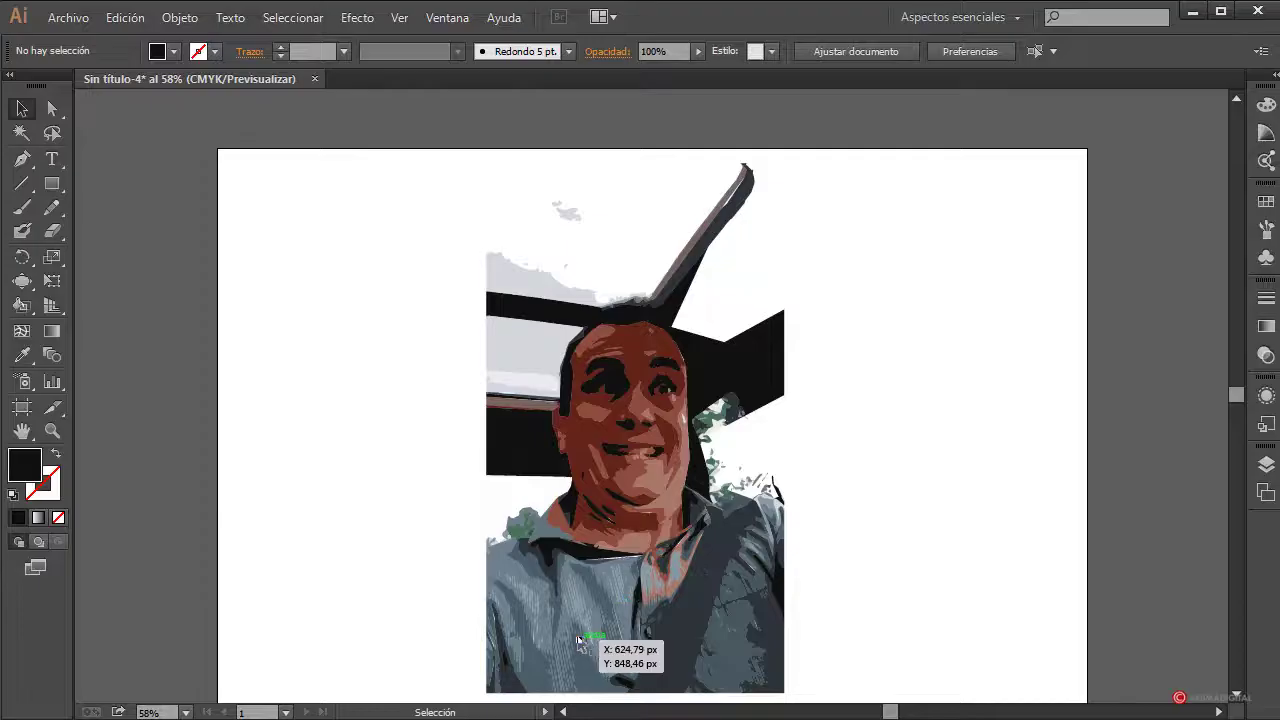
Delete the shirt pieces along the bottom and lower right of the portrait.
{"action": "scroll", "coordinate": [591, 643], "scroll_direction": "down", "scroll_amount": 1}
{"action": "left_click", "coordinate": [529, 584]}
{"action": "key", "text": "Delete"}
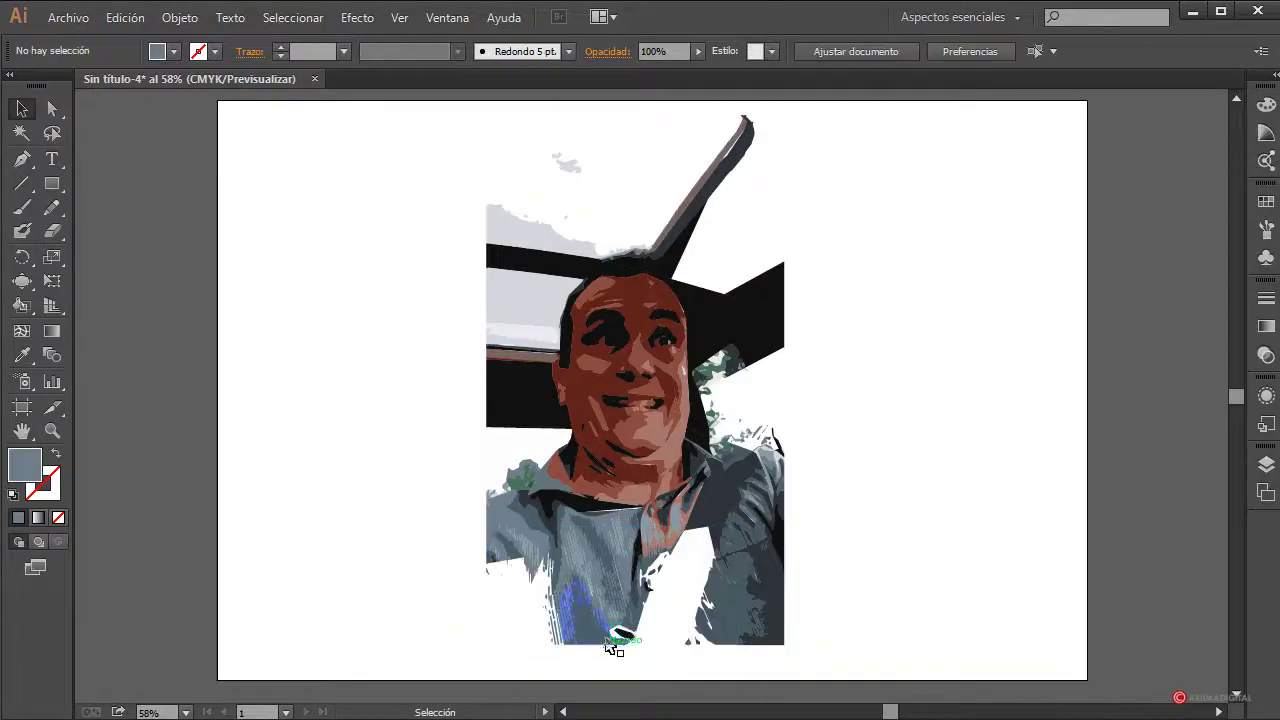
{"action": "scroll", "coordinate": [530, 650], "scroll_direction": "down", "scroll_amount": 2}
{"action": "left_click_drag", "start_coordinate": [509, 498], "coordinate": [585, 578]}
{"action": "key", "text": "Delete"}
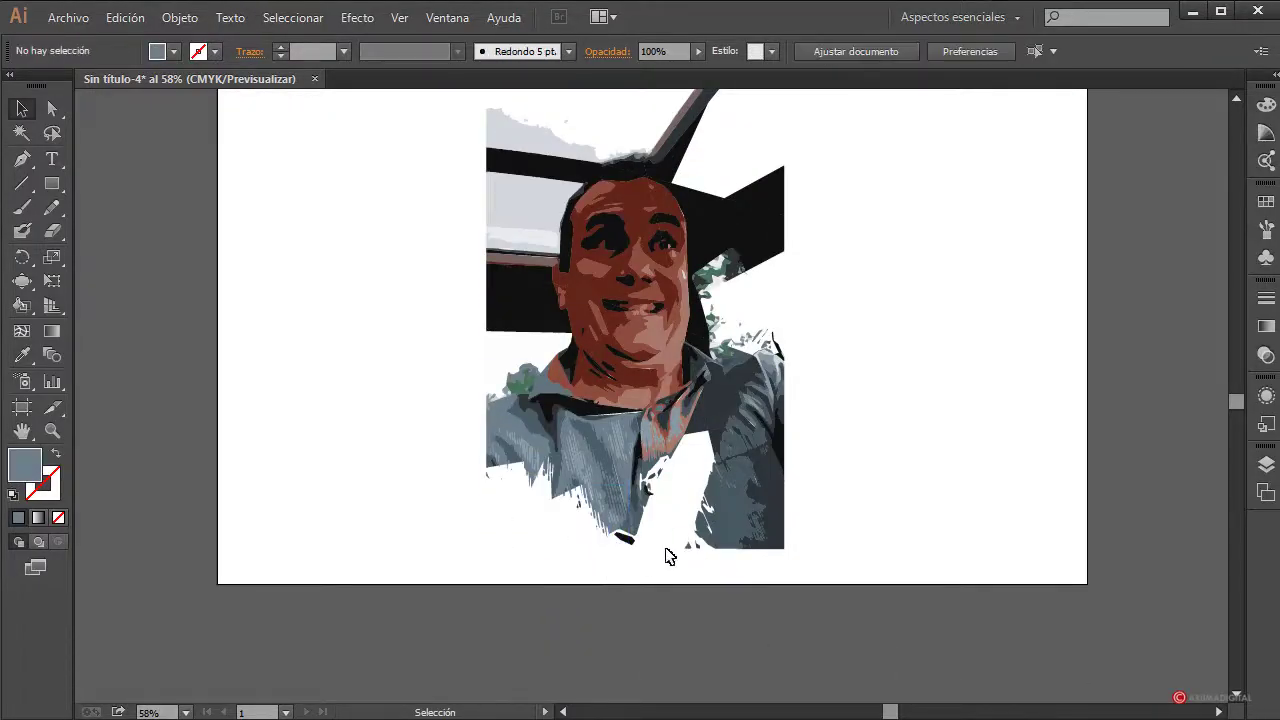
{"action": "left_click_drag", "start_coordinate": [665, 513], "coordinate": [735, 508]}
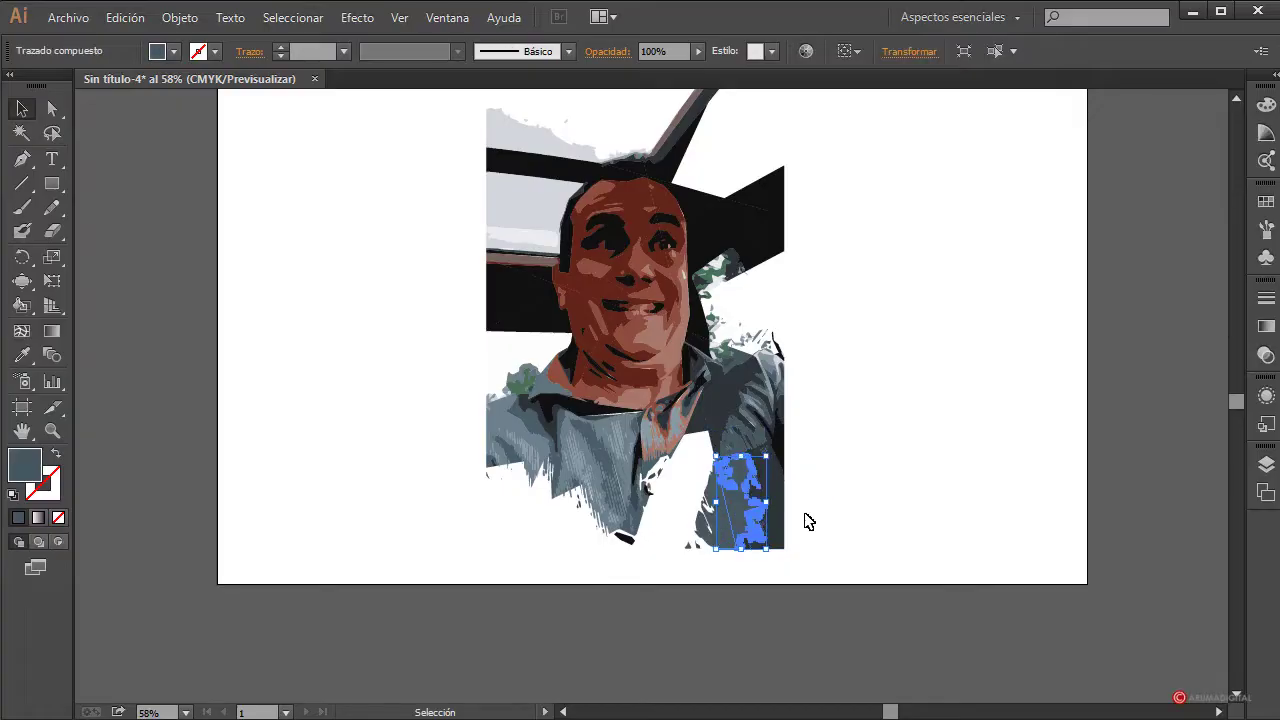
{"action": "key", "text": "Delete"}
{"action": "left_click_drag", "start_coordinate": [807, 460], "coordinate": [780, 492]}
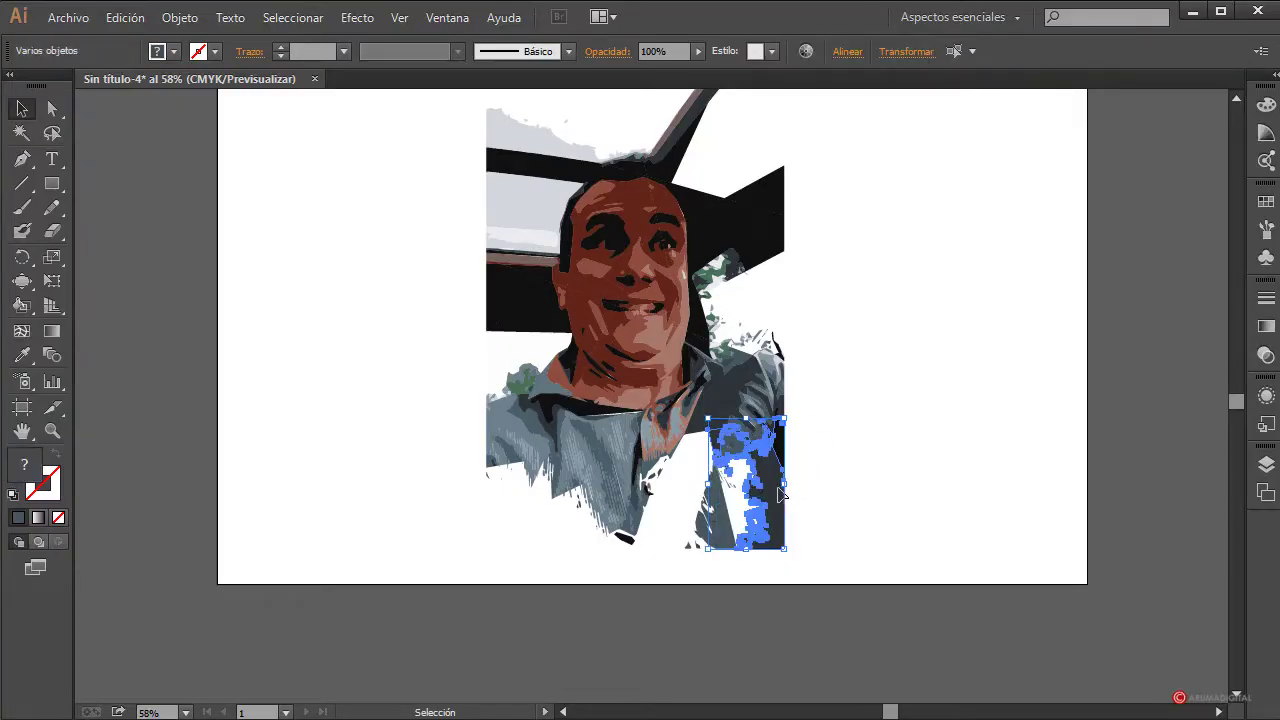
{"action": "key", "text": "Delete"}
{"action": "left_click_drag", "start_coordinate": [775, 418], "coordinate": [770, 440]}
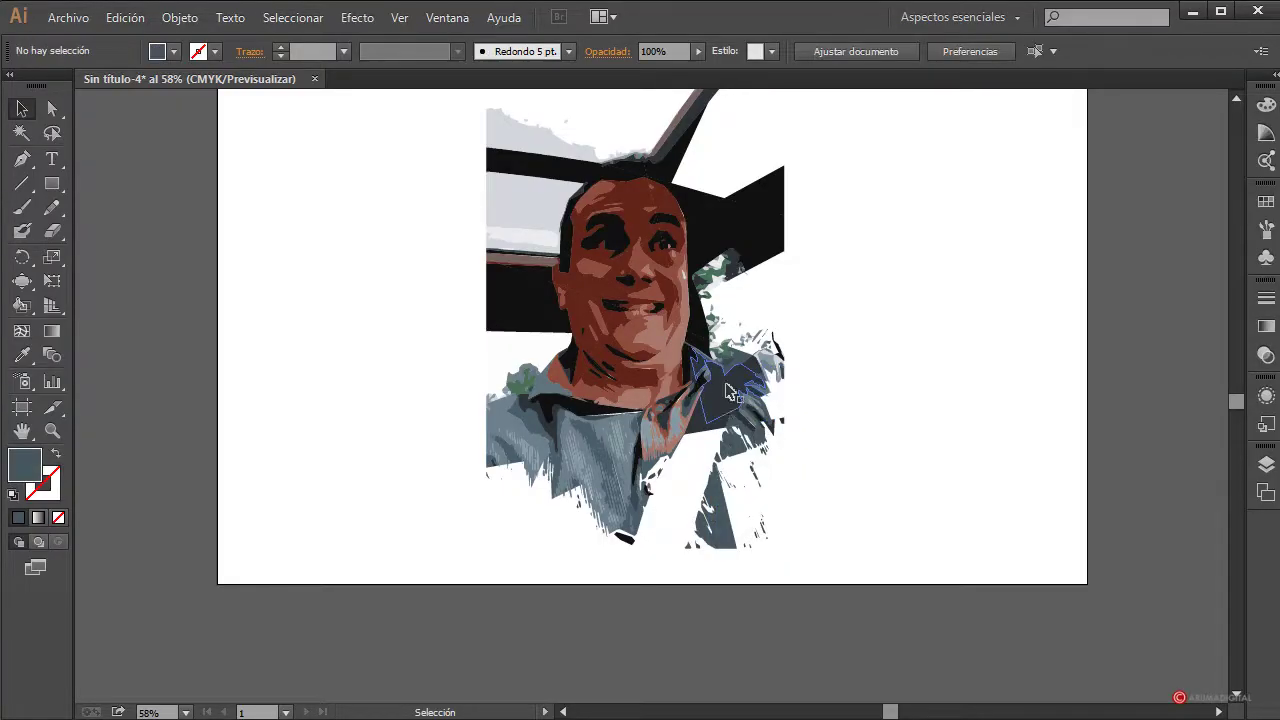
{"action": "key", "text": "Delete"}
Undo the last shirt deletion and delete the black piece on the left.
{"action": "scroll", "coordinate": [837, 409], "scroll_direction": "up", "scroll_amount": 2}
{"action": "scroll", "coordinate": [840, 410], "scroll_direction": "down", "scroll_amount": 1}
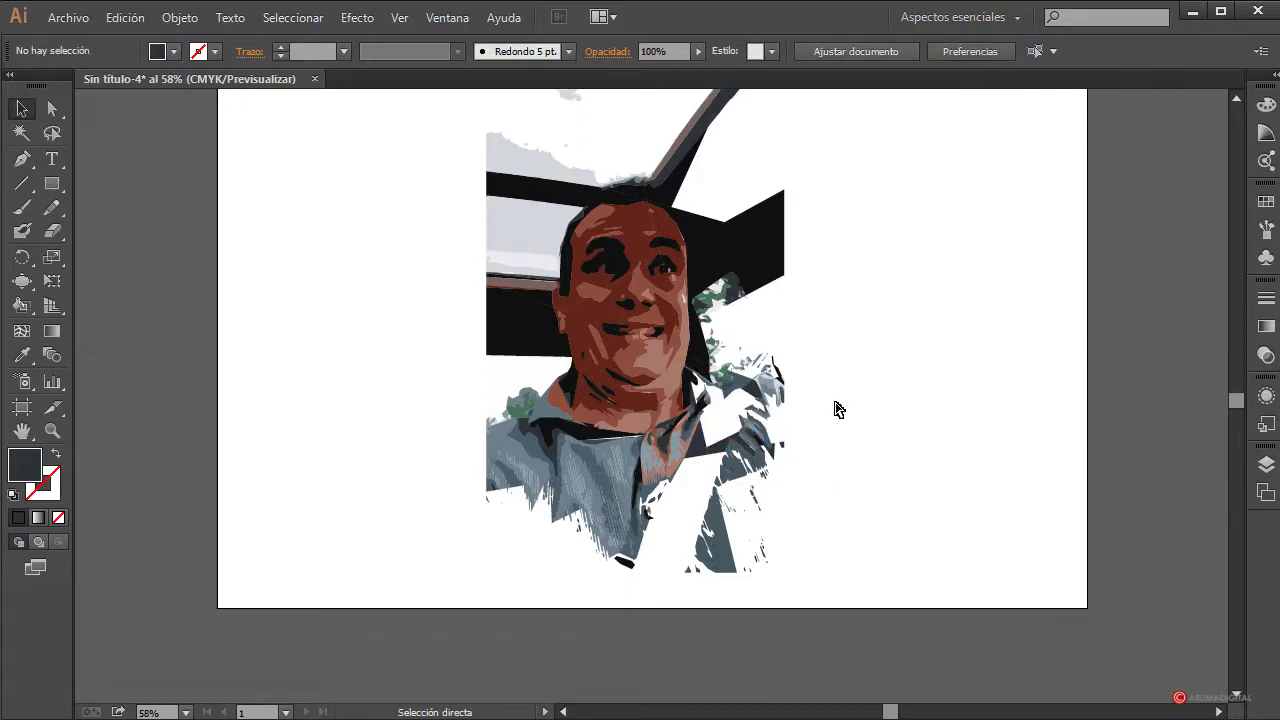
{"action": "key", "text": "ctrl+z"}
{"action": "scroll", "coordinate": [845, 415], "scroll_direction": "up", "scroll_amount": 1}
{"action": "left_click", "coordinate": [851, 420]}
{"action": "left_click", "coordinate": [514, 374]}
{"action": "key", "text": "Delete"}
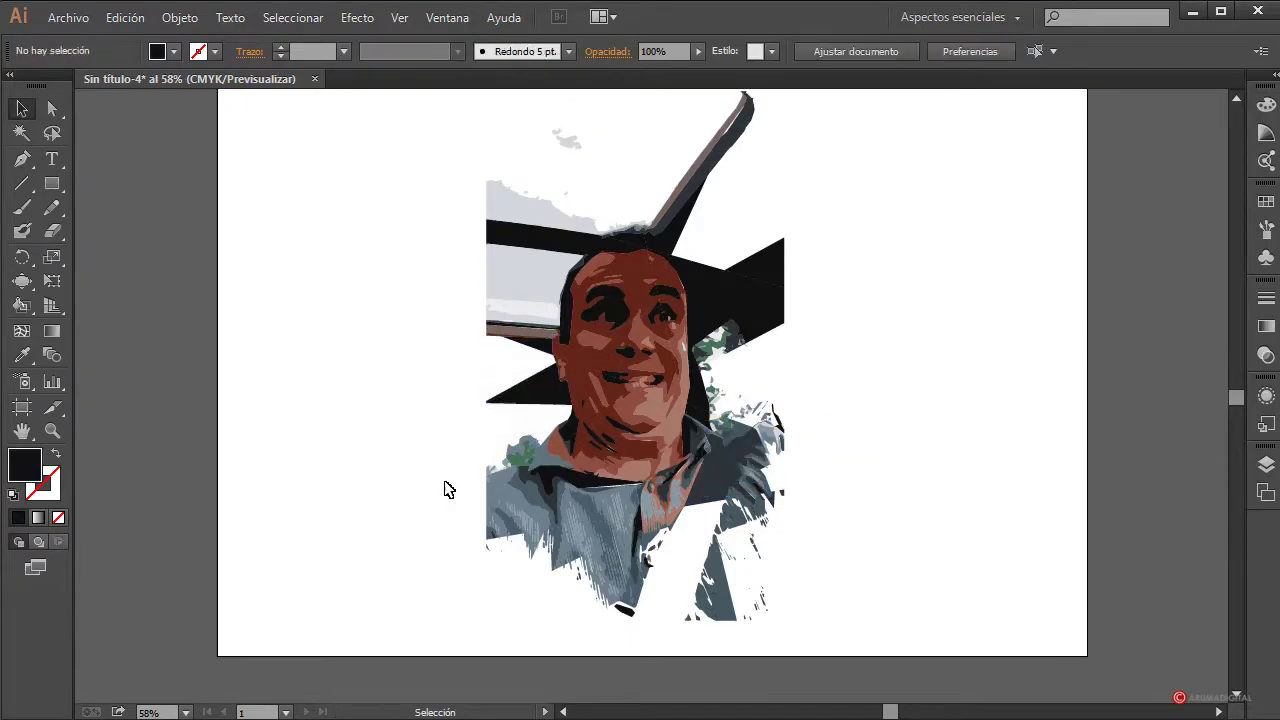
{"action": "scroll", "coordinate": [448, 489], "scroll_direction": "up", "scroll_amount": 2}
Select all the remaining portrait pieces.
{"action": "left_click_drag", "start_coordinate": [502, 376], "coordinate": [487, 398]}
{"action": "left_click", "coordinate": [457, 400]}
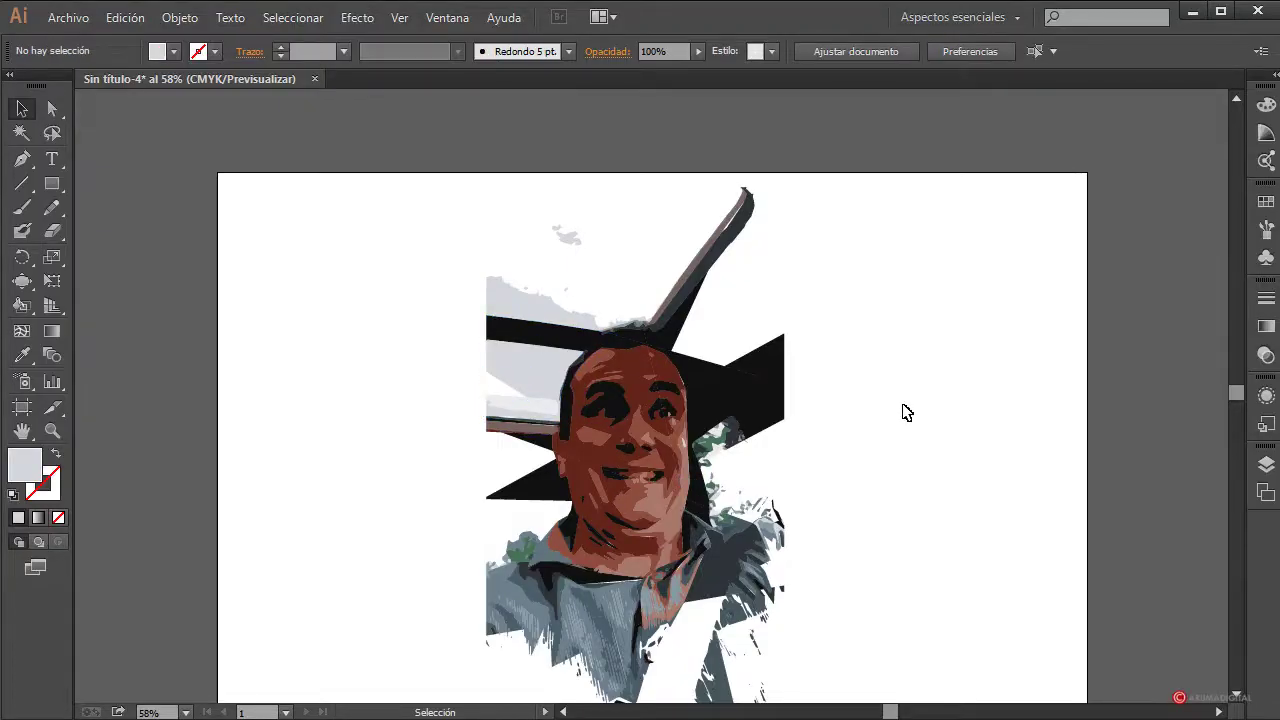
{"action": "scroll", "coordinate": [906, 412], "scroll_direction": "down", "scroll_amount": 1}
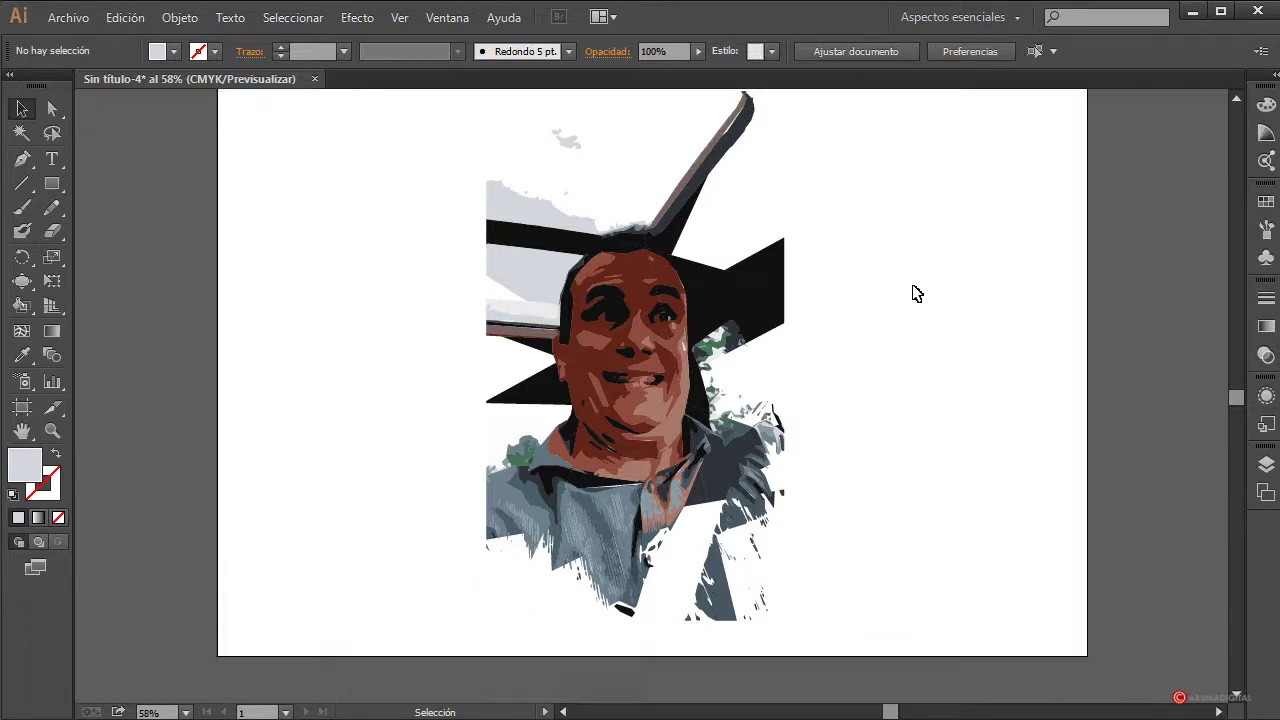
{"action": "mouse_move", "coordinate": [869, 200]}
{"action": "left_mouse_down"}
{"action": "mouse_move", "coordinate": [480, 629]}
{"action": "mouse_move", "coordinate": [357, 694]}
{"action": "left_mouse_up"}
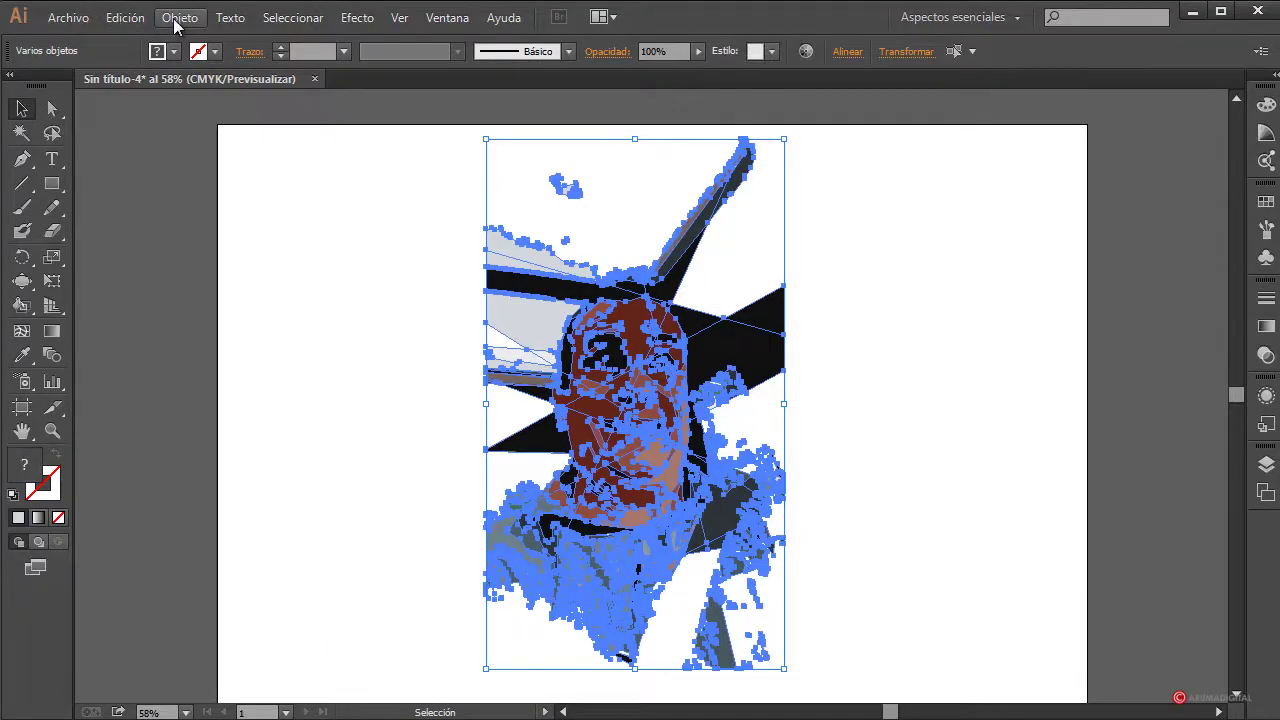
{"action": "left_click", "coordinate": [125, 17]}
Open Volver a colorear ilustración for the portrait and move the dialog off the artwork.
{"action": "mouse_move", "coordinate": [184, 381]}
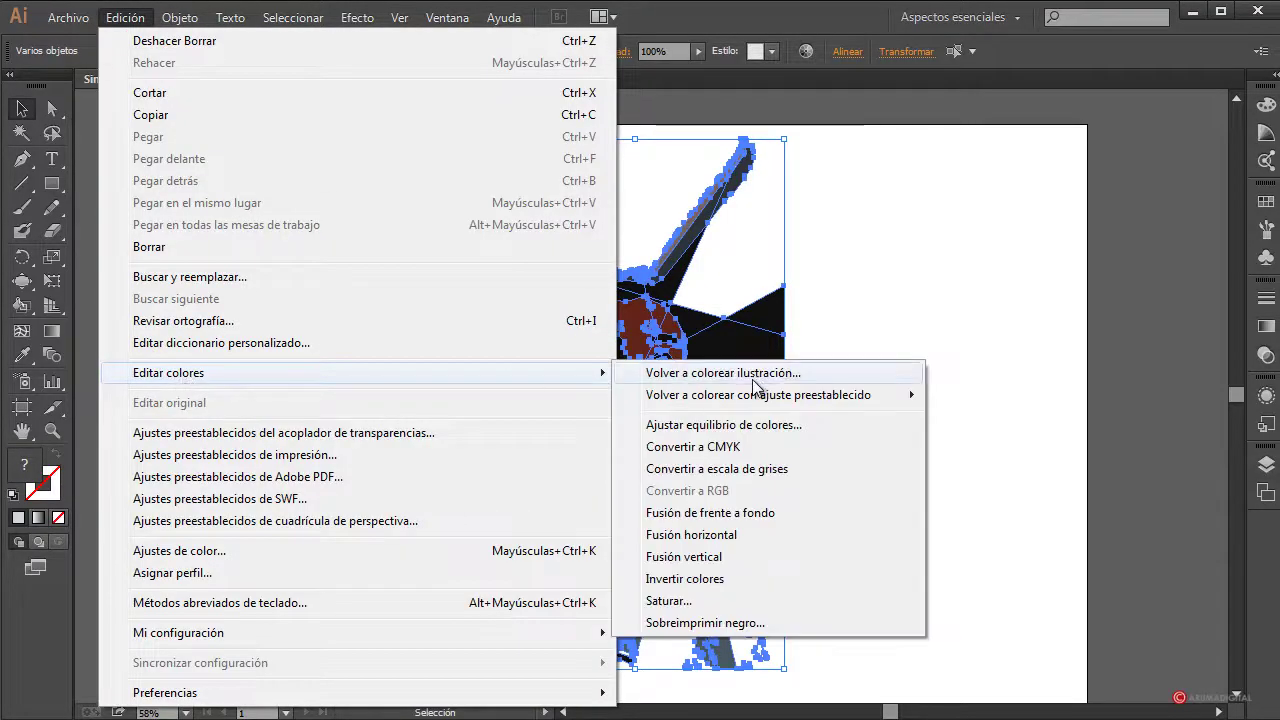
{"action": "left_click", "coordinate": [704, 376]}
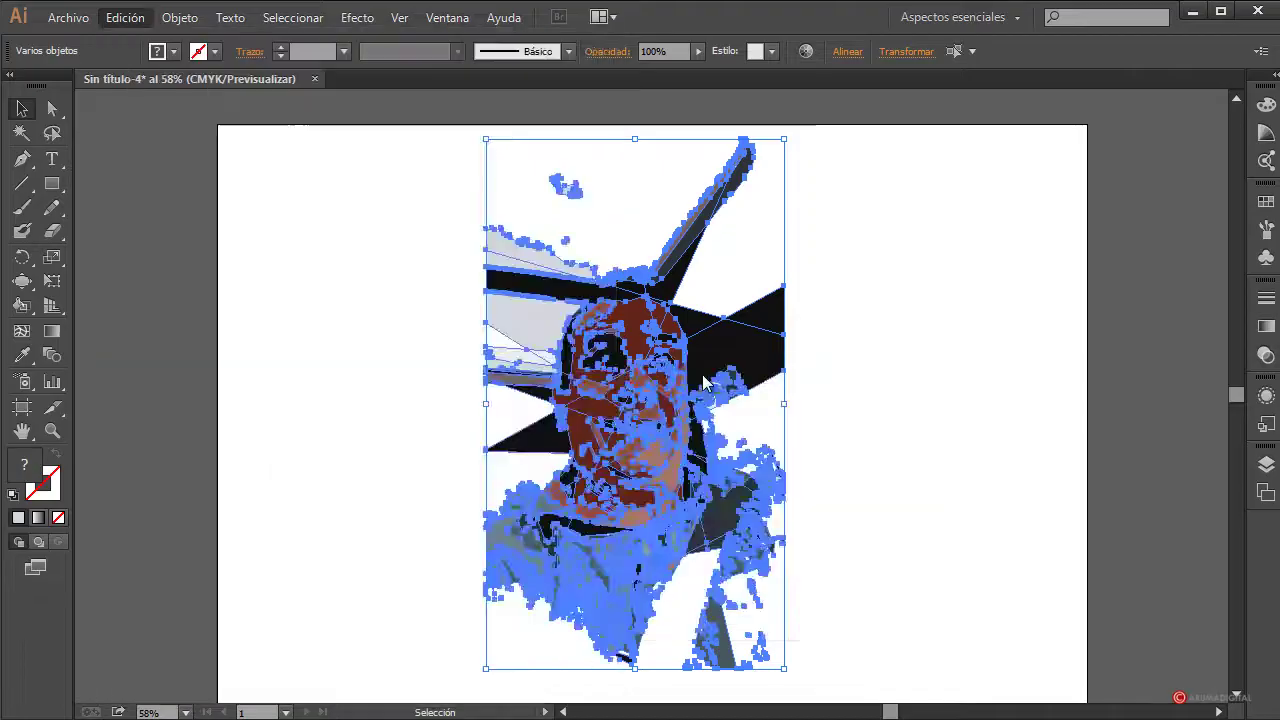
{"action": "left_click_drag", "start_coordinate": [712, 25], "coordinate": [1036, 61]}
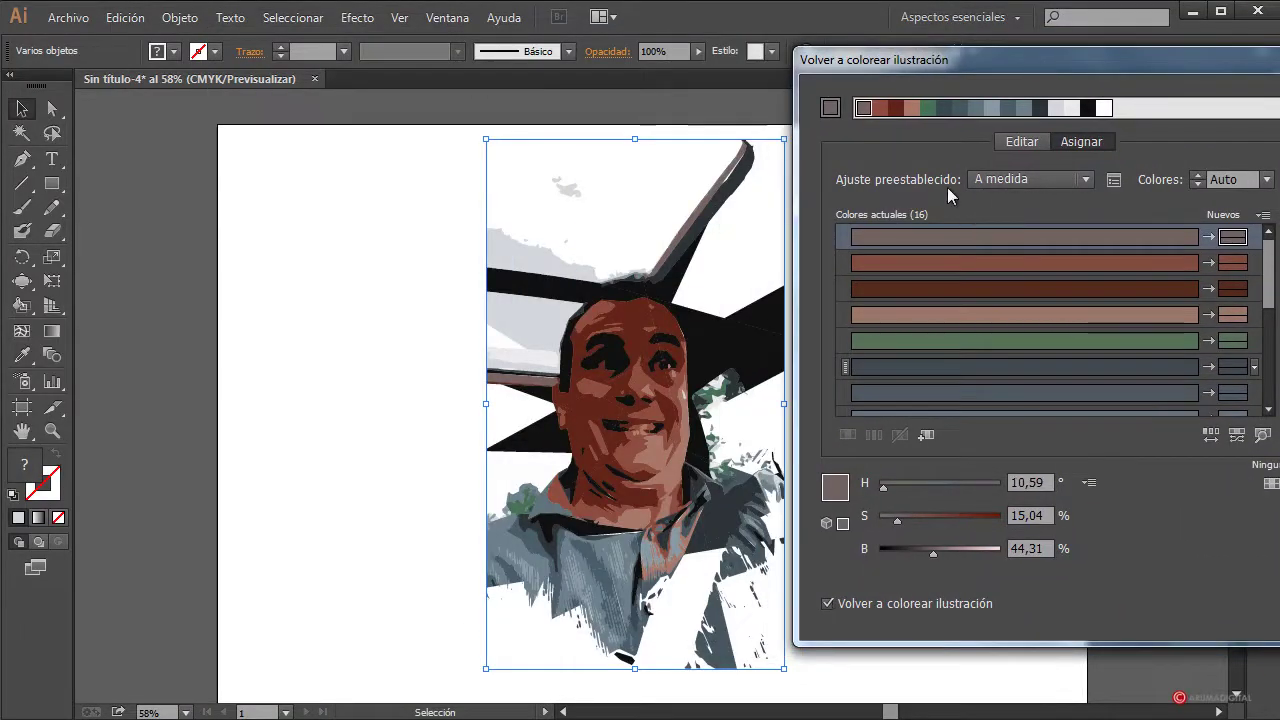
{"action": "left_click", "coordinate": [1030, 143]}
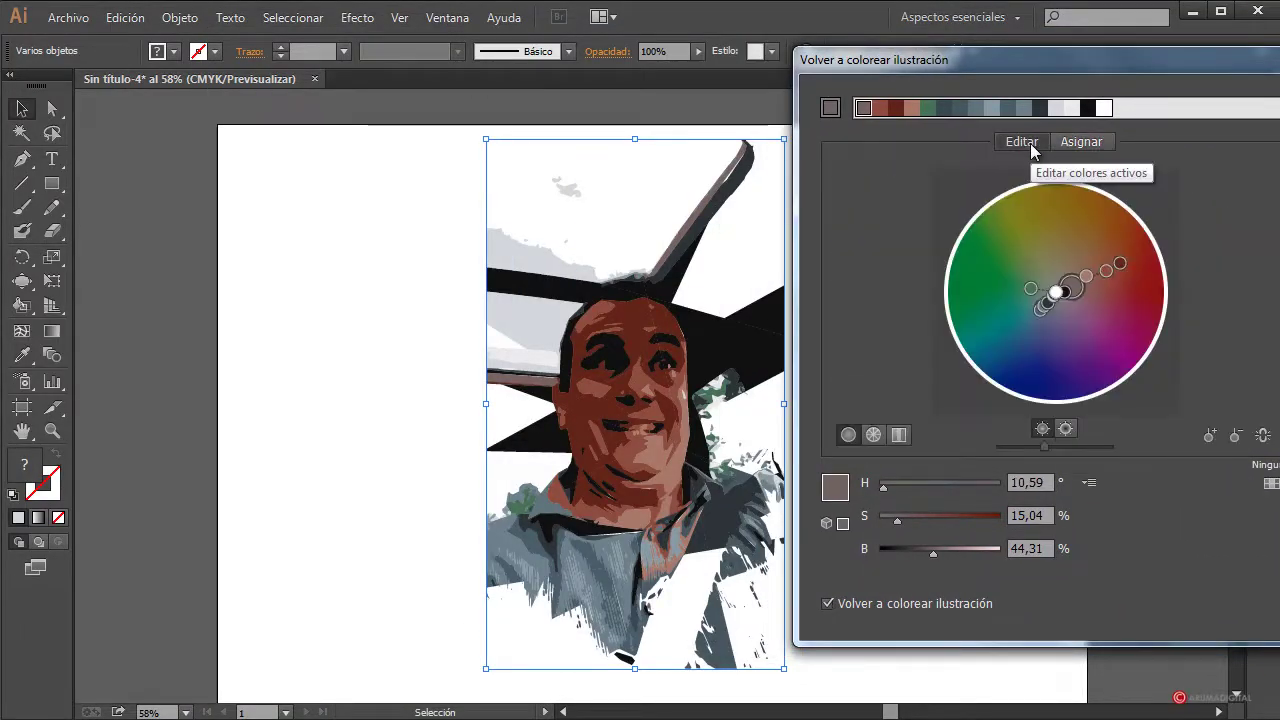
Unlink the harmony colours and shift the hues to an olive face, teal and pink areas, brighter overall.
{"action": "left_click", "coordinate": [1264, 437]}
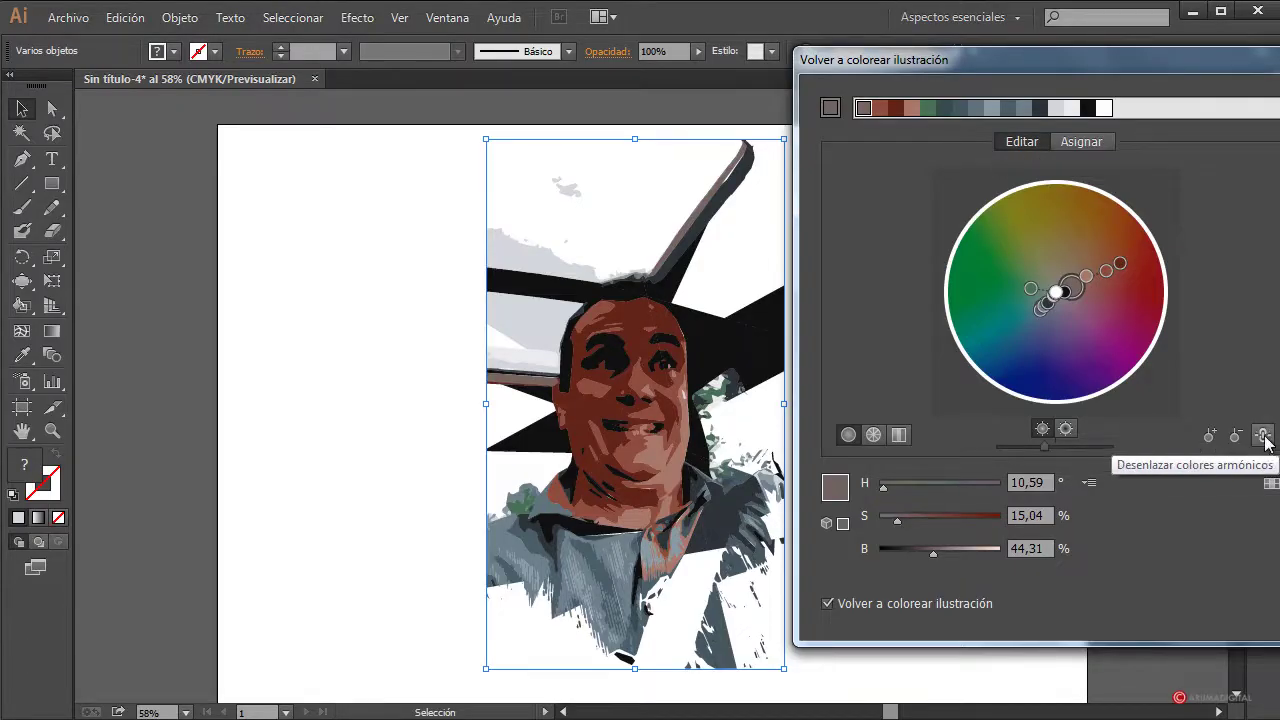
{"action": "left_click_drag", "start_coordinate": [1133, 278], "coordinate": [1080, 223]}
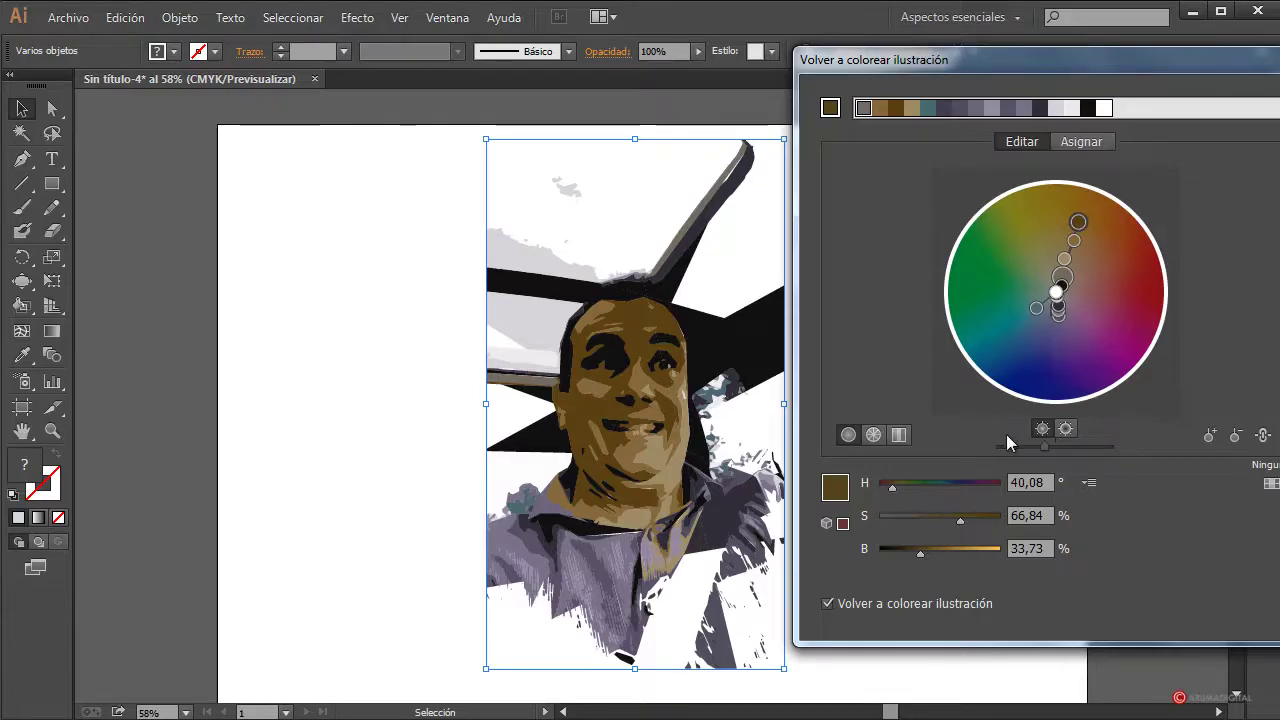
{"action": "left_click_drag", "start_coordinate": [1046, 446], "coordinate": [1053, 449]}
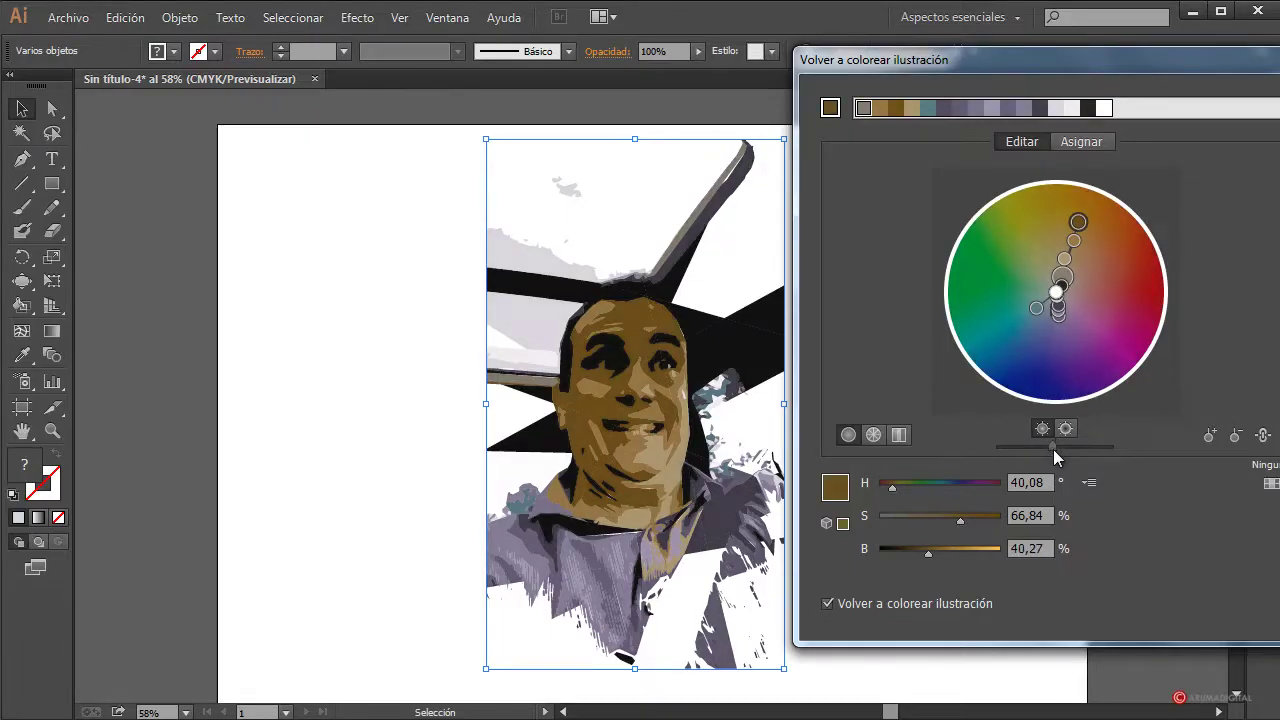
{"action": "left_click", "coordinate": [1261, 437]}
{"action": "left_click_drag", "start_coordinate": [1074, 240], "coordinate": [1020, 236]}
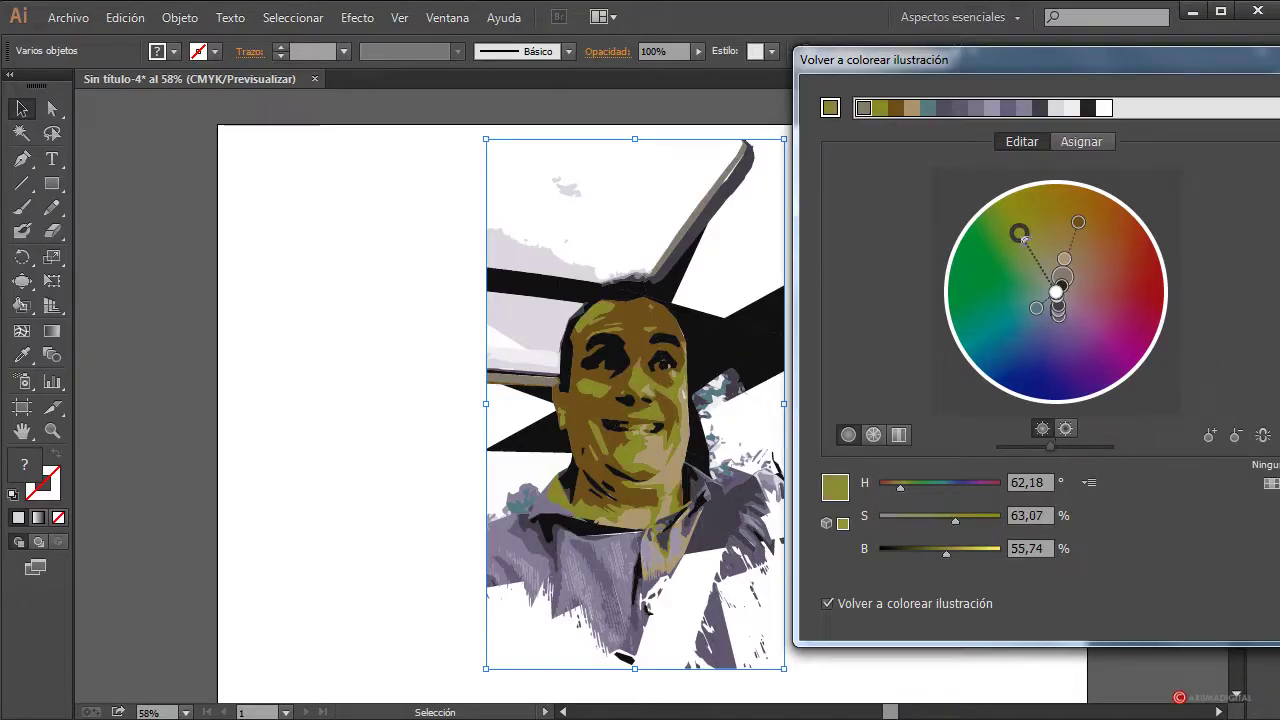
{"action": "left_click_drag", "start_coordinate": [1036, 308], "coordinate": [1052, 328]}
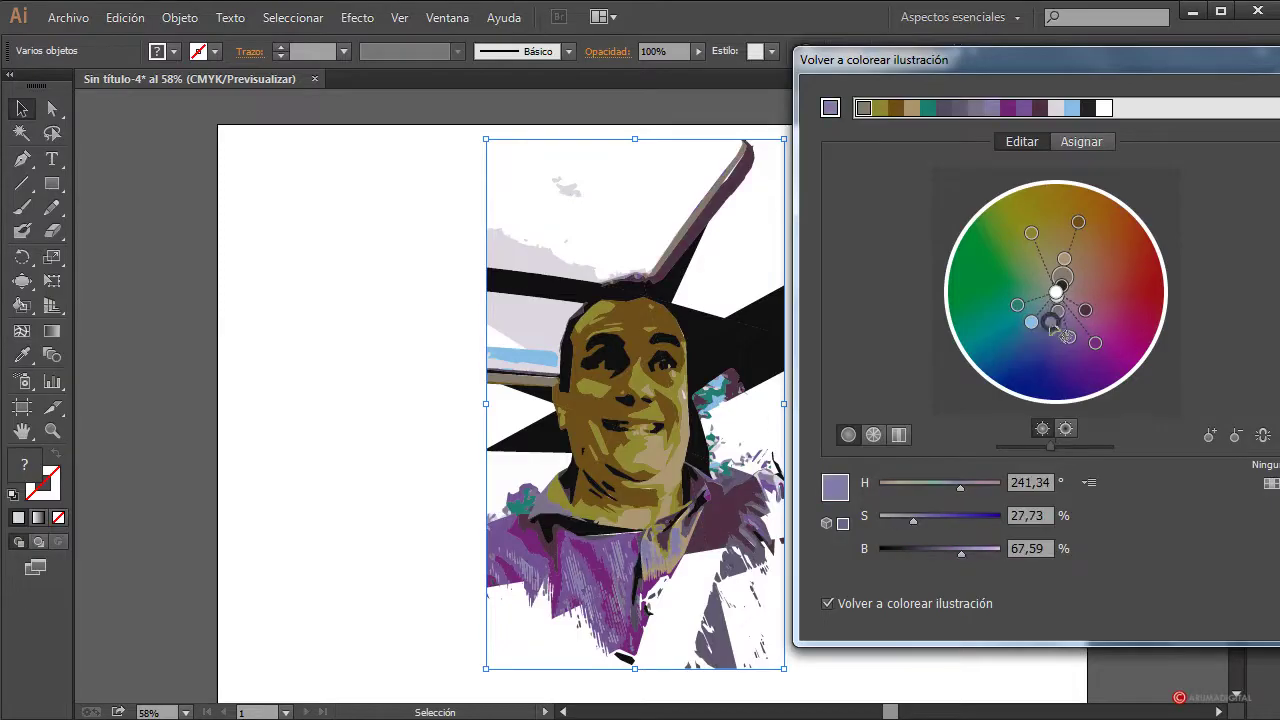
{"action": "mouse_move", "coordinate": [1063, 277]}
{"action": "left_mouse_down"}
{"action": "mouse_move", "coordinate": [1092, 269]}
{"action": "mouse_move", "coordinate": [1010, 276]}
{"action": "mouse_move", "coordinate": [1097, 283]}
{"action": "mouse_move", "coordinate": [1044, 275]}
{"action": "mouse_move", "coordinate": [1078, 285]}
{"action": "left_mouse_up"}
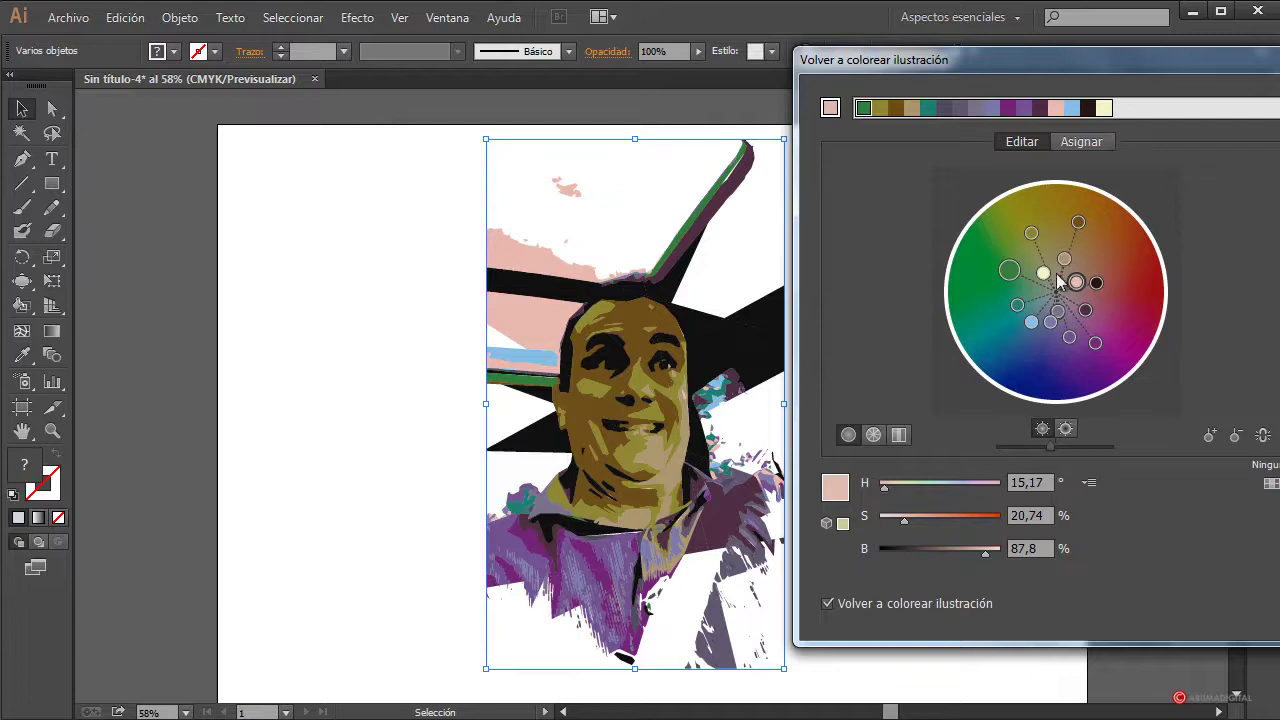
{"action": "mouse_move", "coordinate": [1031, 233]}
{"action": "left_mouse_down"}
{"action": "mouse_move", "coordinate": [1023, 346]}
{"action": "mouse_move", "coordinate": [1052, 333]}
{"action": "mouse_move", "coordinate": [1080, 271]}
{"action": "mouse_move", "coordinate": [1037, 239]}
{"action": "left_mouse_up"}
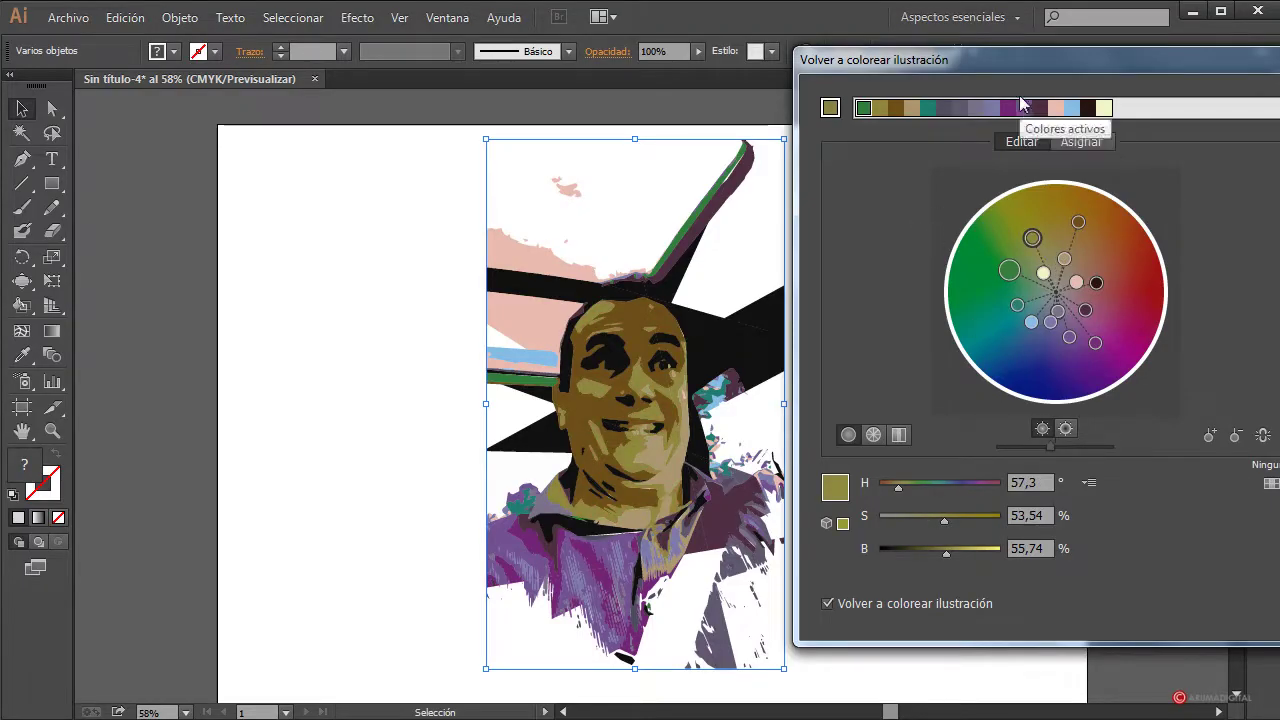
Move the Recolor Artwork window aside and close it, keeping the new colours.
{"action": "left_click_drag", "start_coordinate": [1027, 63], "coordinate": [888, 69]}
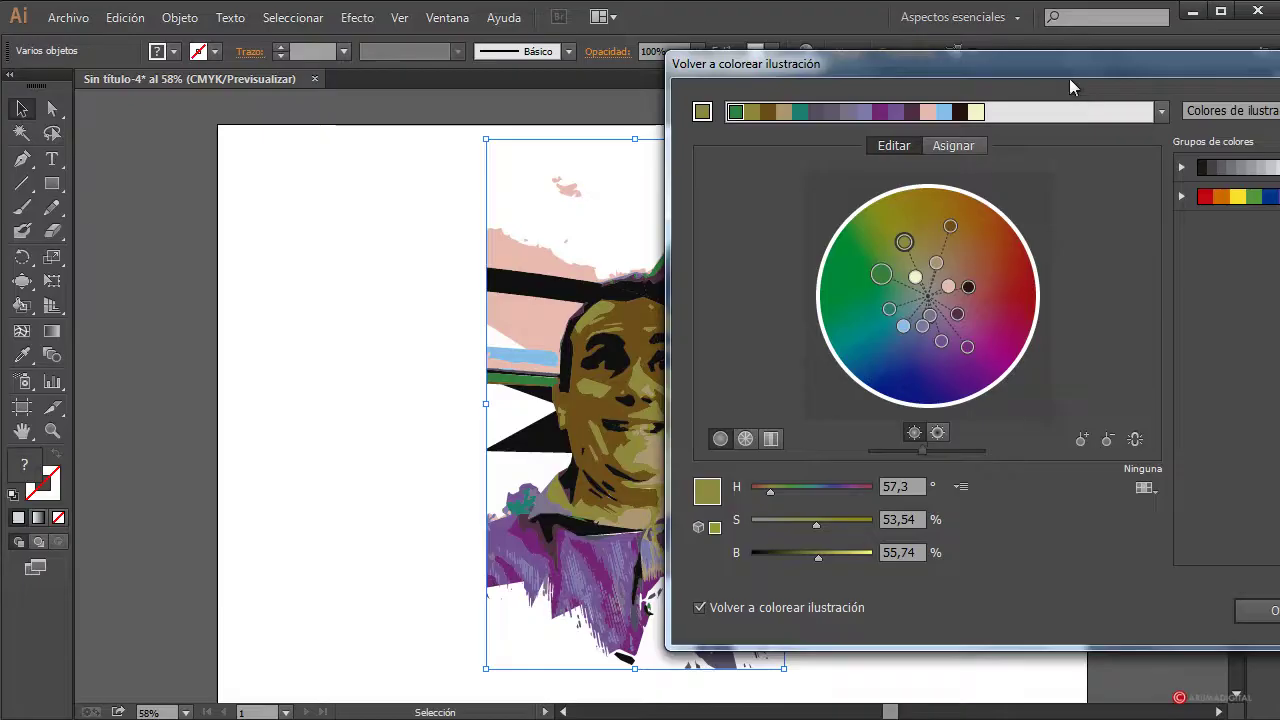
{"action": "left_click_drag", "start_coordinate": [1069, 79], "coordinate": [735, 49]}
{"action": "left_click", "coordinate": [1023, 595]}
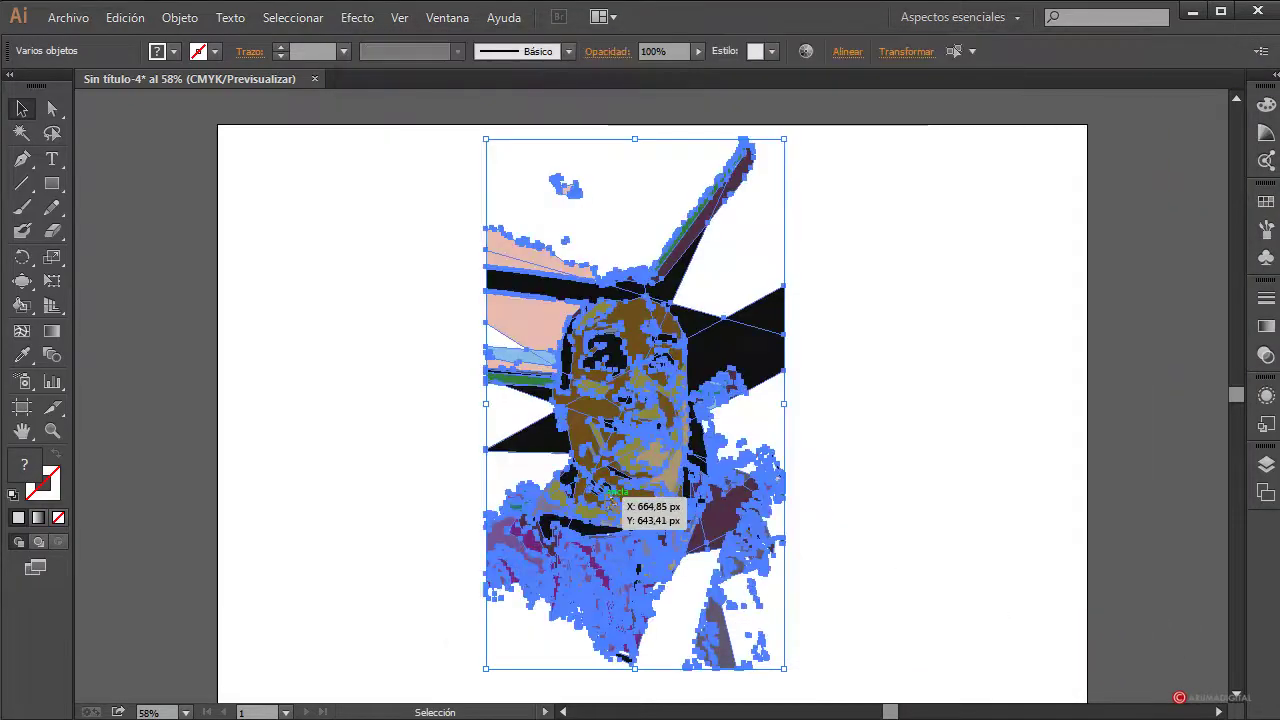
Deselect the artwork and set the zoom level to 75%.
{"action": "left_click", "coordinate": [939, 442]}
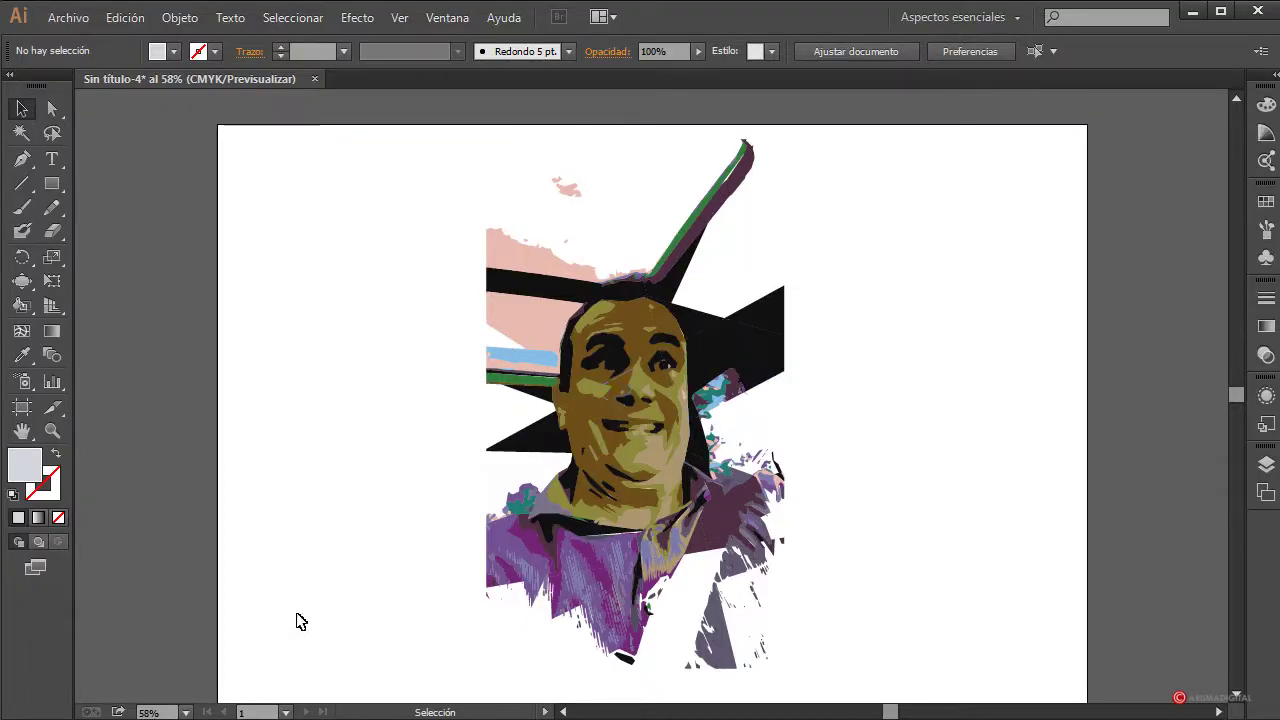
{"action": "left_click", "coordinate": [160, 712]}
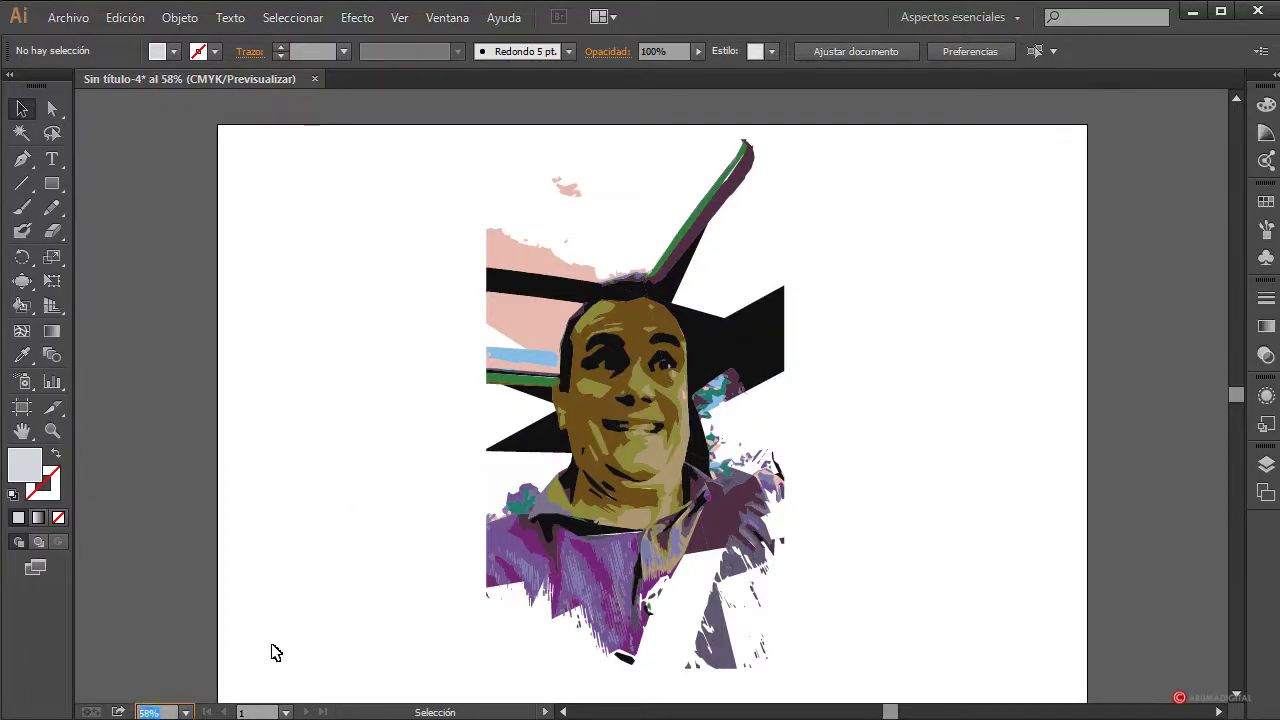
{"action": "key", "text": "Return"}
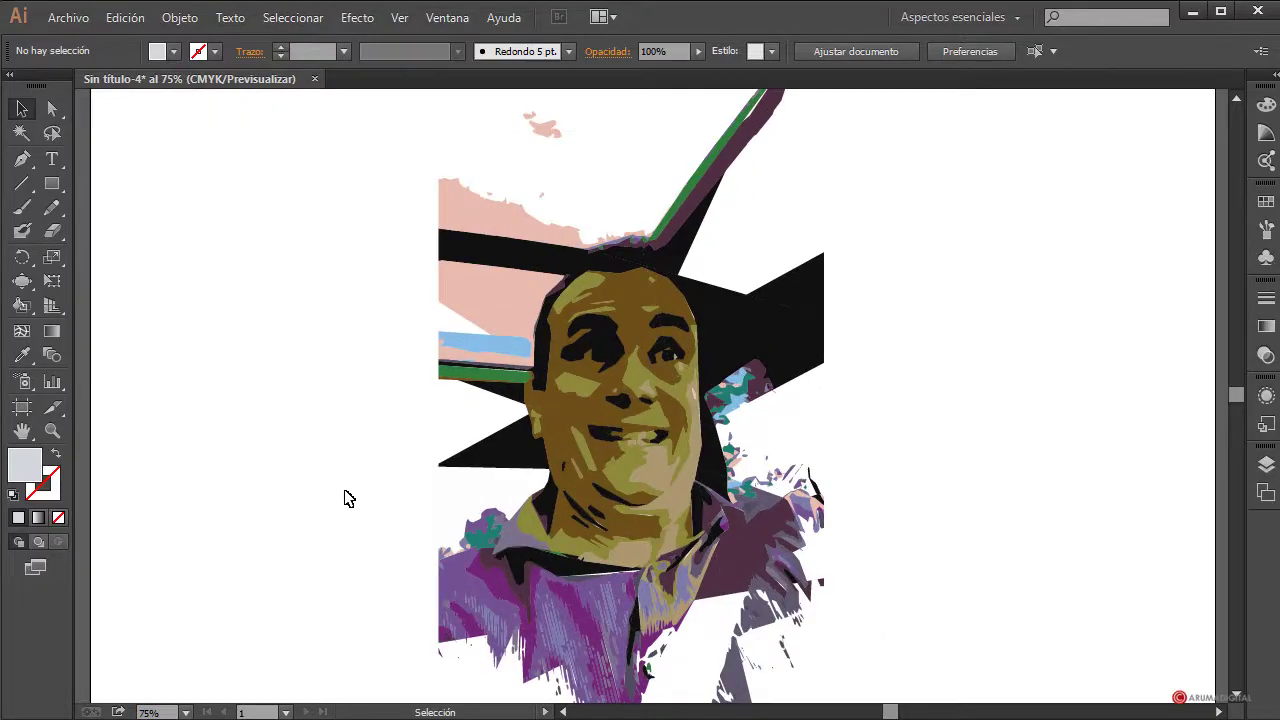
Look through the toolbar for the Live Paint Bucket, then return to the Selection tool and drag across the portrait.
{"action": "left_click_drag", "start_coordinate": [22, 305], "coordinate": [110, 338]}
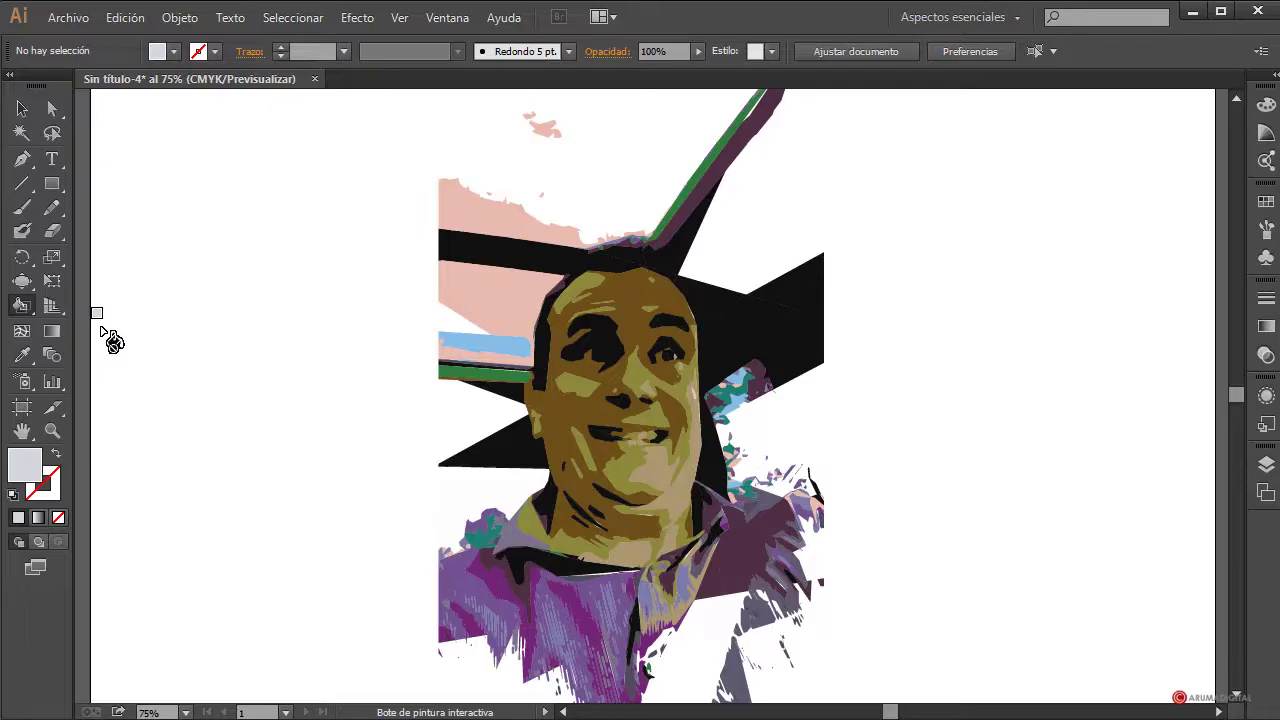
{"action": "left_click_drag", "start_coordinate": [29, 316], "coordinate": [111, 334]}
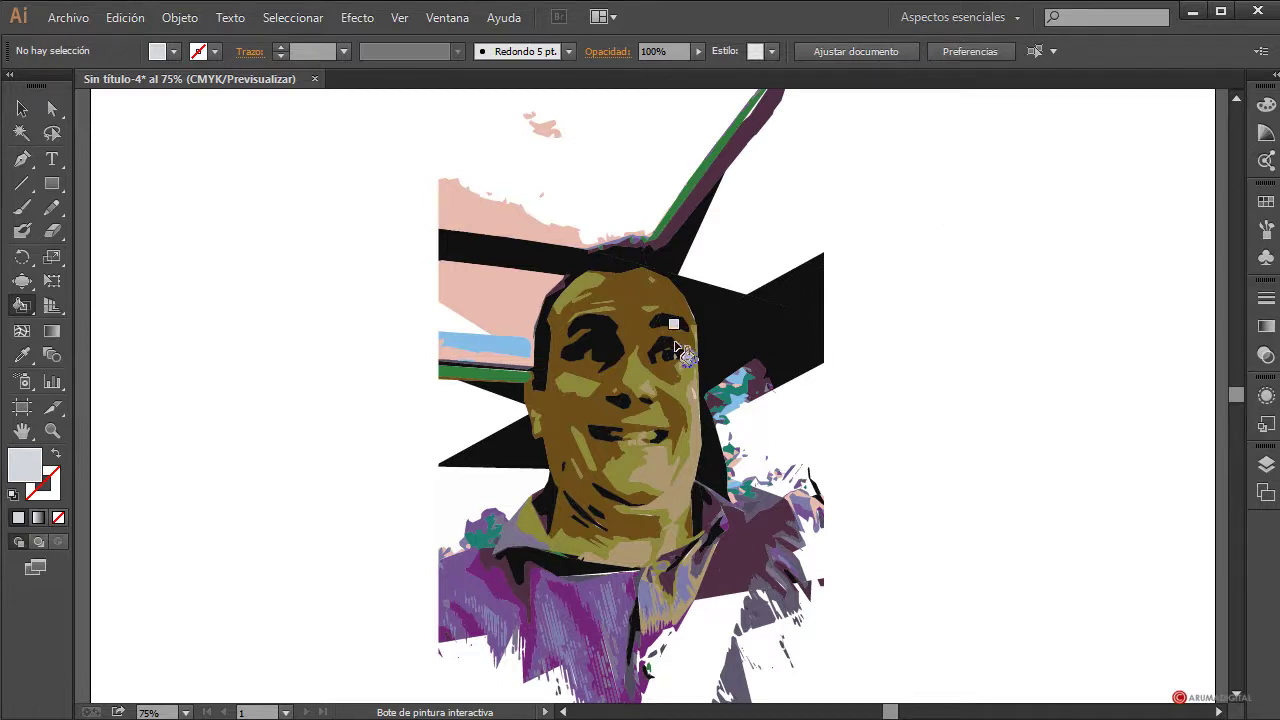
{"action": "left_click", "coordinate": [21, 110]}
{"action": "scroll", "coordinate": [237, 284], "scroll_direction": "up", "scroll_amount": 2}
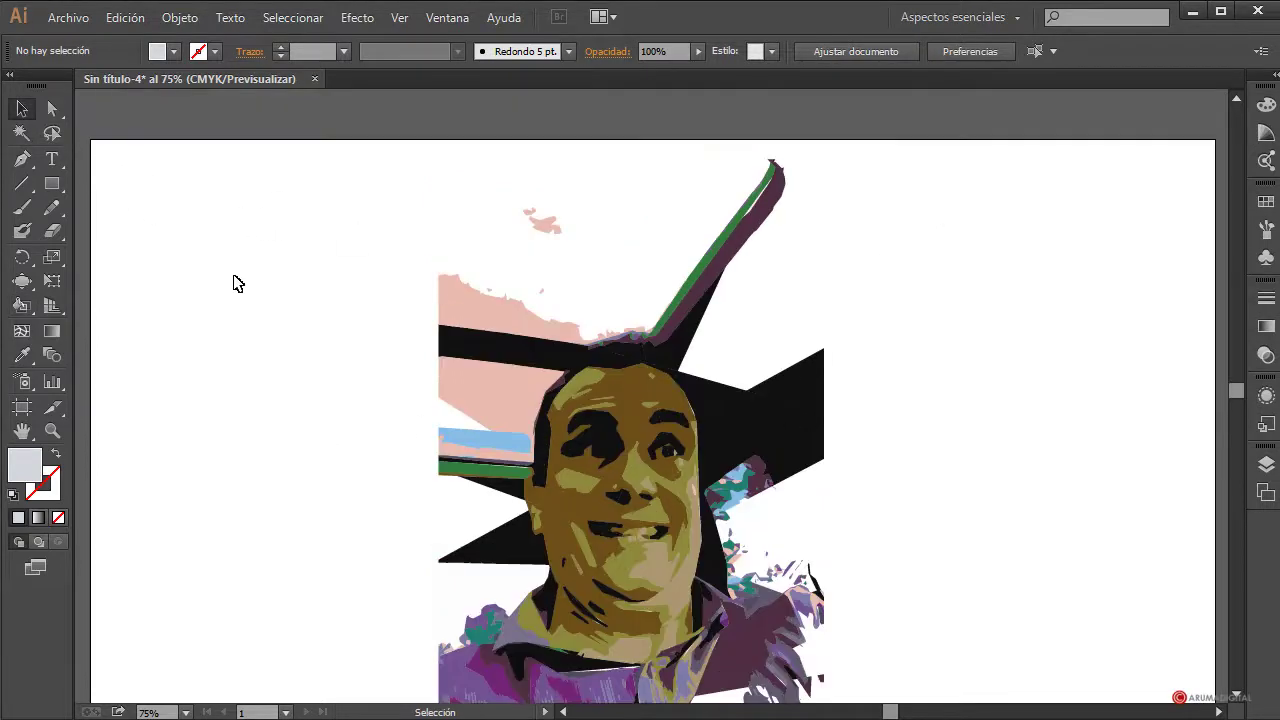
{"action": "left_click_drag", "start_coordinate": [318, 113], "coordinate": [934, 653]}
Select all of the portrait, make it a Live Paint group and switch to the Live Paint Bucket.
{"action": "left_click", "coordinate": [168, 18]}
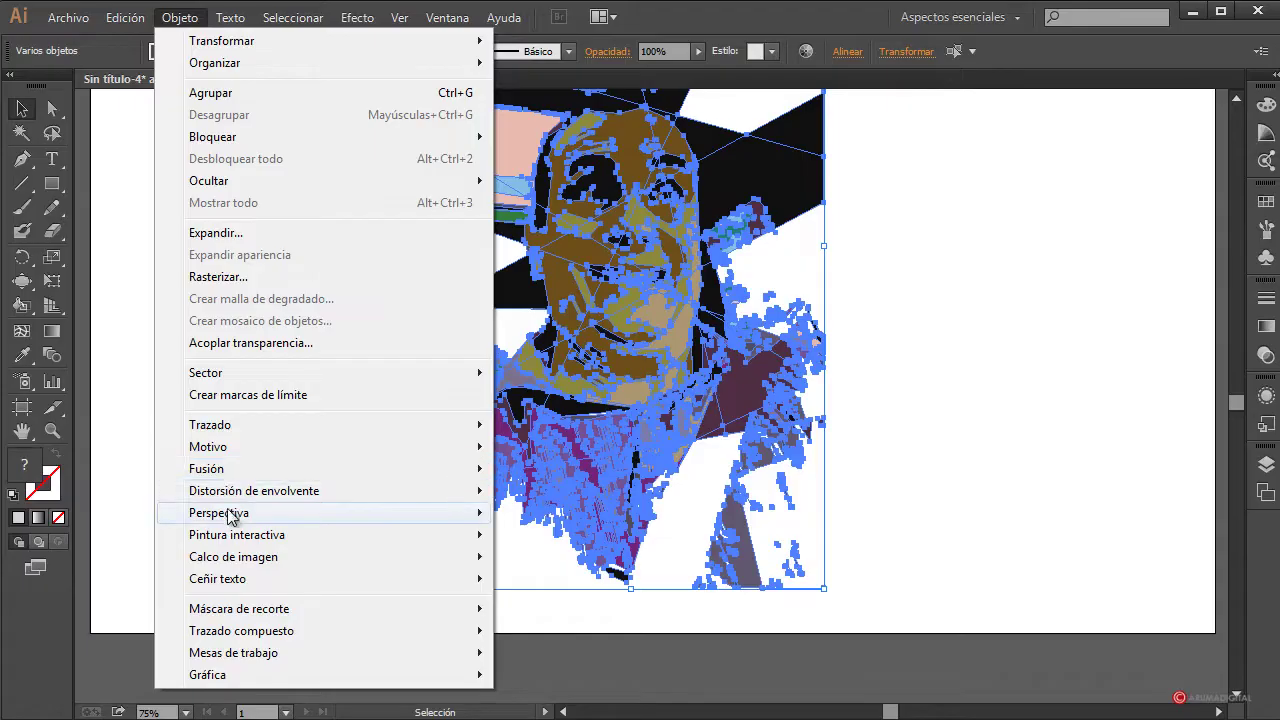
{"action": "mouse_move", "coordinate": [449, 543]}
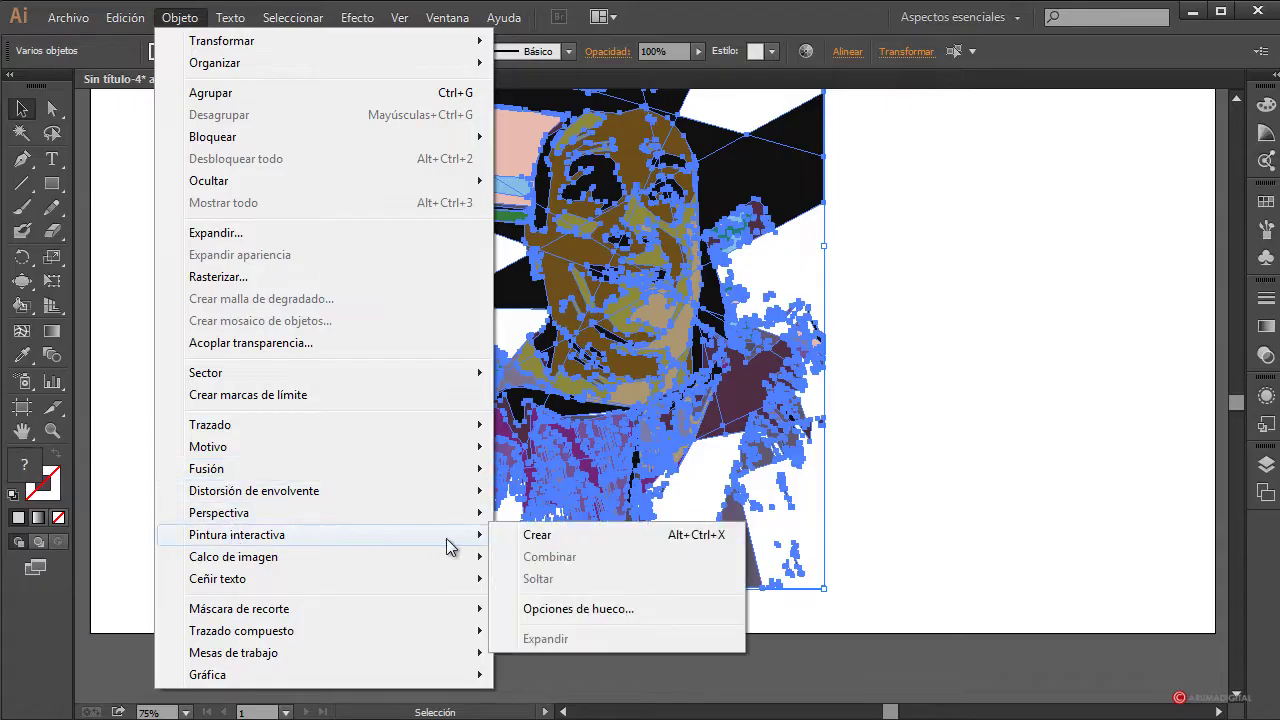
{"action": "left_click", "coordinate": [551, 545]}
{"action": "scroll", "coordinate": [812, 435], "scroll_direction": "up", "scroll_amount": 2}
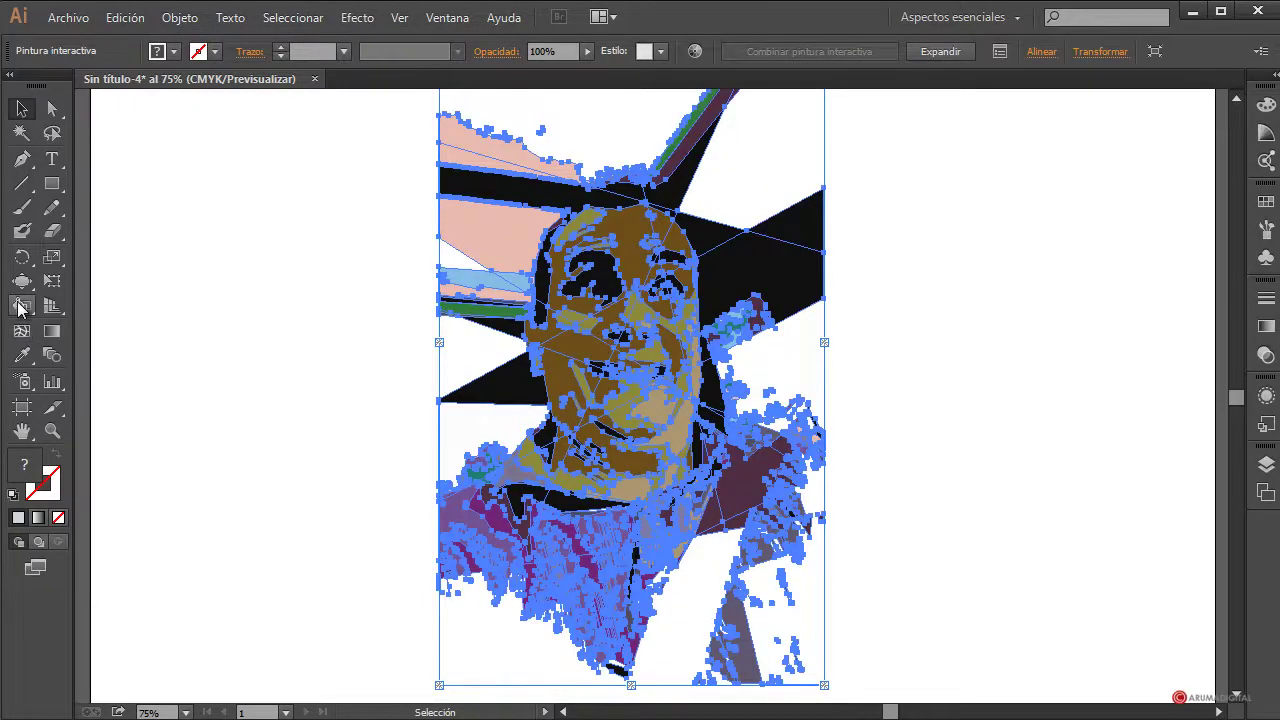
{"action": "left_click", "coordinate": [20, 308]}
{"action": "left_click", "coordinate": [86, 334]}
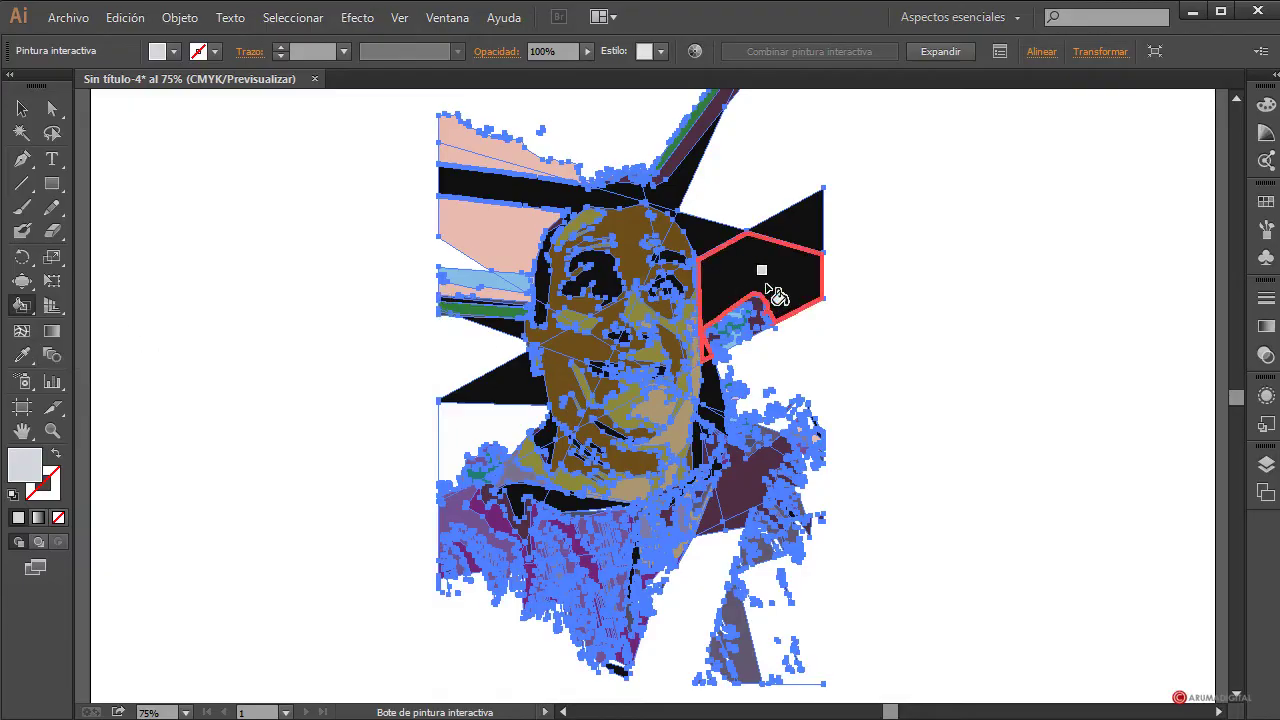
{"action": "scroll", "coordinate": [1172, 250], "scroll_direction": "up", "scroll_amount": 1}
Fill the area right of the head green and the forehead and eye area red.
{"action": "left_click", "coordinate": [1270, 203]}
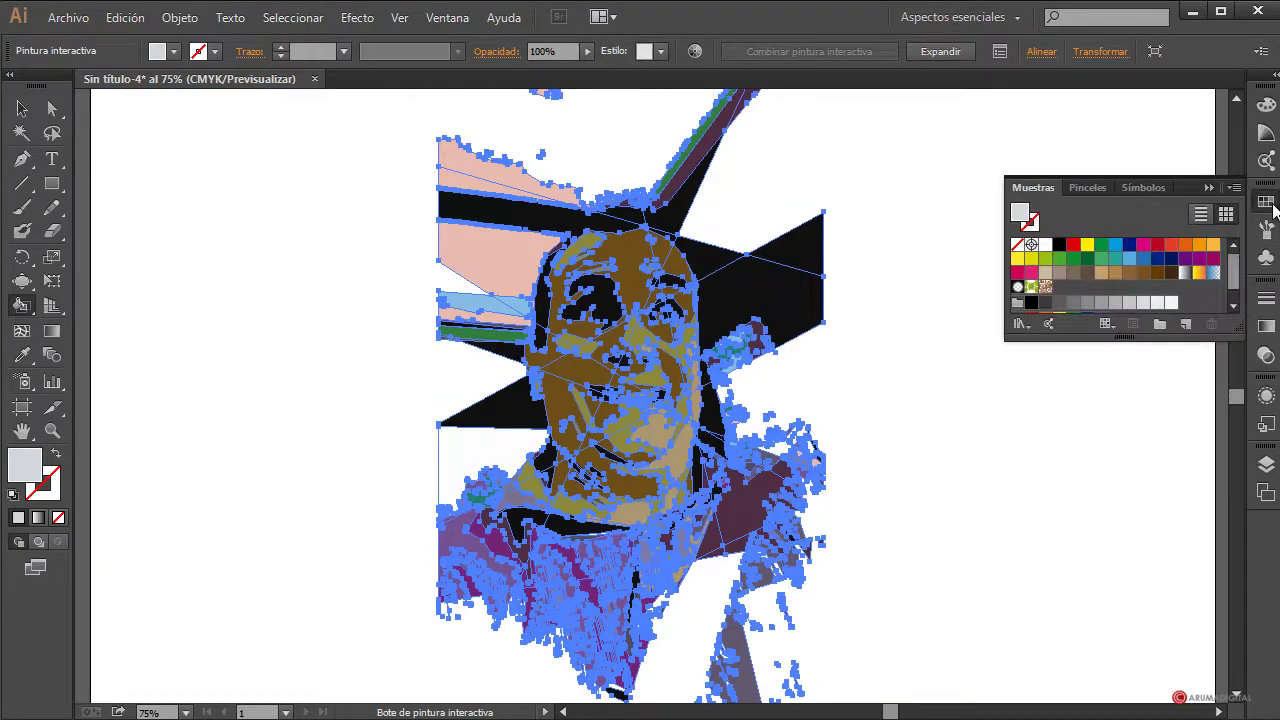
{"action": "left_click", "coordinate": [1101, 258]}
{"action": "left_click", "coordinate": [740, 292]}
{"action": "scroll", "coordinate": [905, 360], "scroll_direction": "up", "scroll_amount": 3}
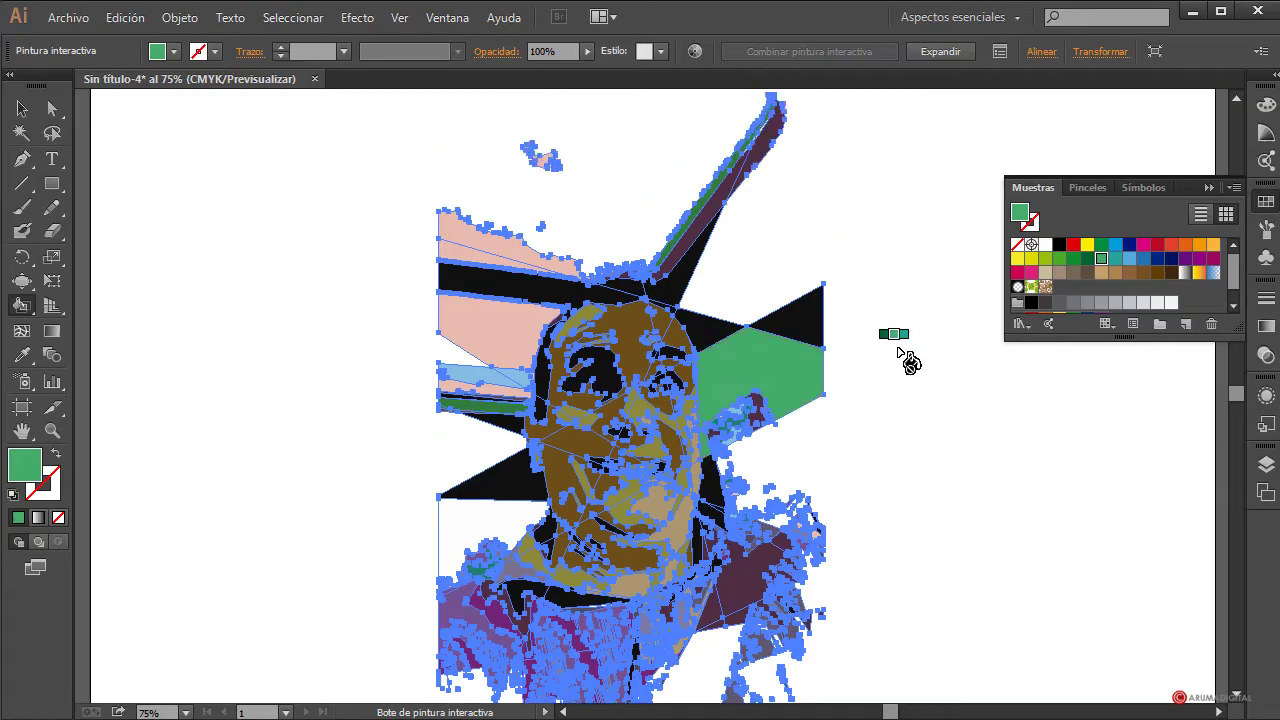
{"action": "left_click", "coordinate": [1174, 248]}
{"action": "left_click", "coordinate": [600, 340]}
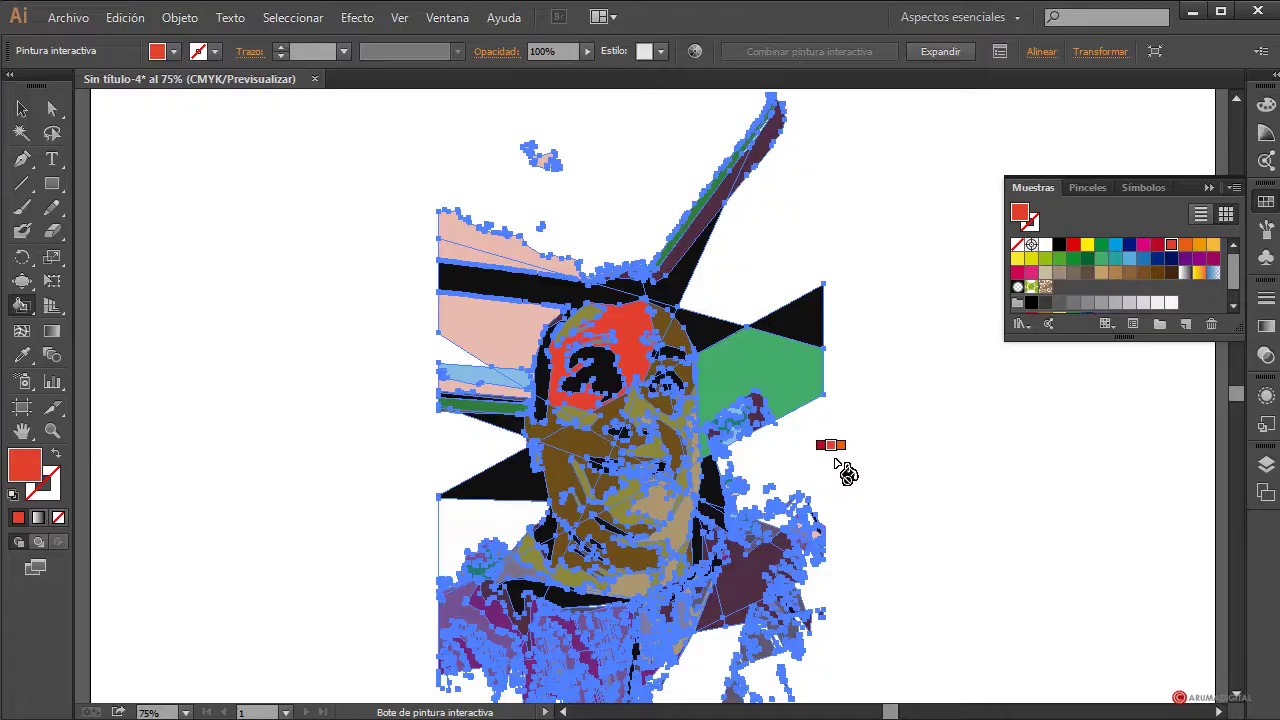
Fill the left cheek dark blue and the area beside the mouth red.
{"action": "key", "text": "Right"}
{"action": "key", "text": "Right"}
{"action": "key", "text": "Right"}
{"action": "key", "text": "Left"}
{"action": "key", "text": "Down"}
{"action": "key", "text": "Right"}
{"action": "key", "text": "Right"}
{"action": "key", "text": "Right"}
{"action": "key", "text": "Right"}
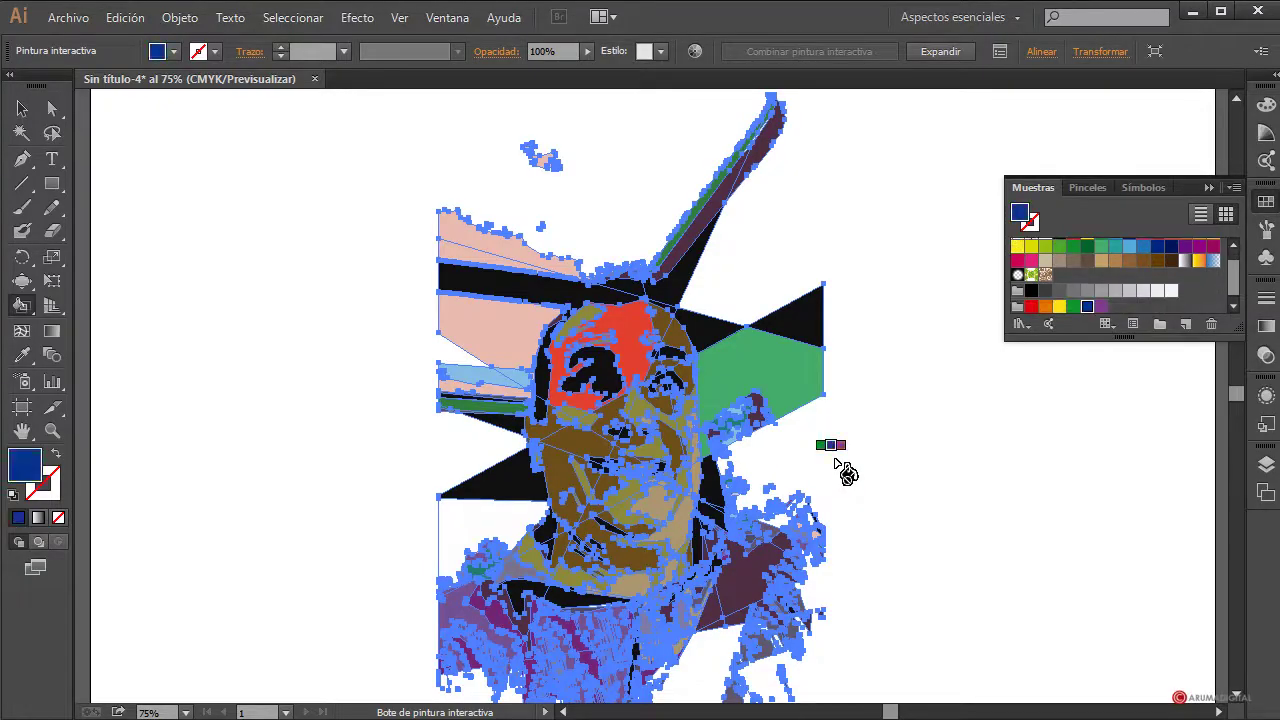
{"action": "left_click", "coordinate": [563, 483]}
{"action": "key", "text": "Down"}
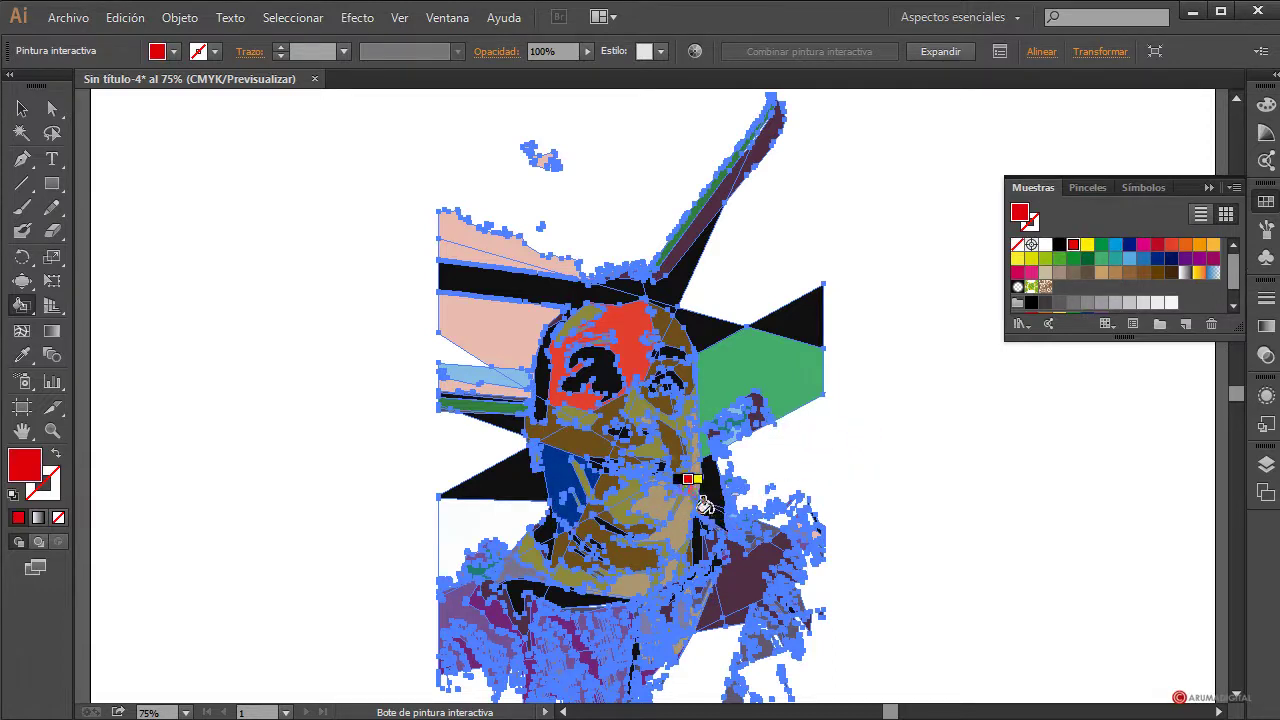
{"action": "left_click", "coordinate": [666, 446]}
Fill the lip region purple and the chin area yellow.
{"action": "key", "text": "Down"}
{"action": "key", "text": "Down"}
{"action": "key", "text": "Down"}
{"action": "key", "text": "Down"}
{"action": "key", "text": "Right"}
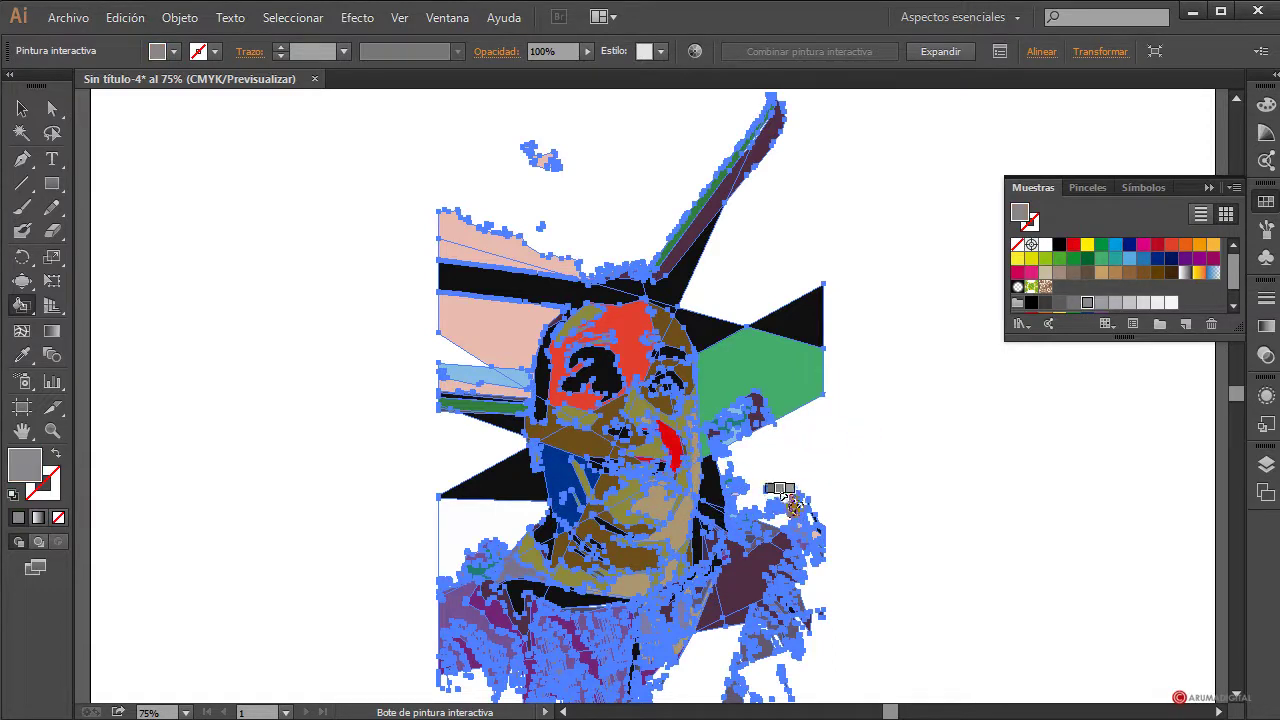
{"action": "key", "text": "Down"}
{"action": "key", "text": "Right"}
{"action": "key", "text": "Right"}
{"action": "key", "text": "Right"}
{"action": "key", "text": "Right"}
{"action": "key", "text": "Right"}
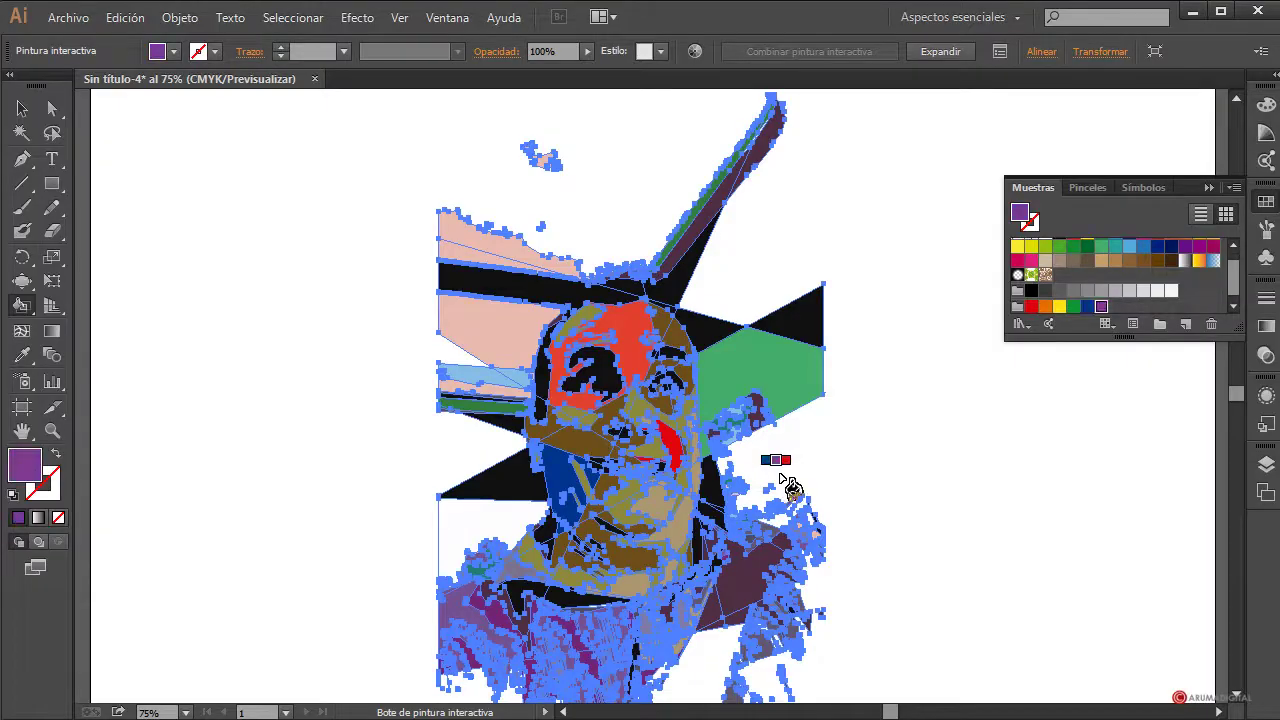
{"action": "left_click", "coordinate": [617, 455]}
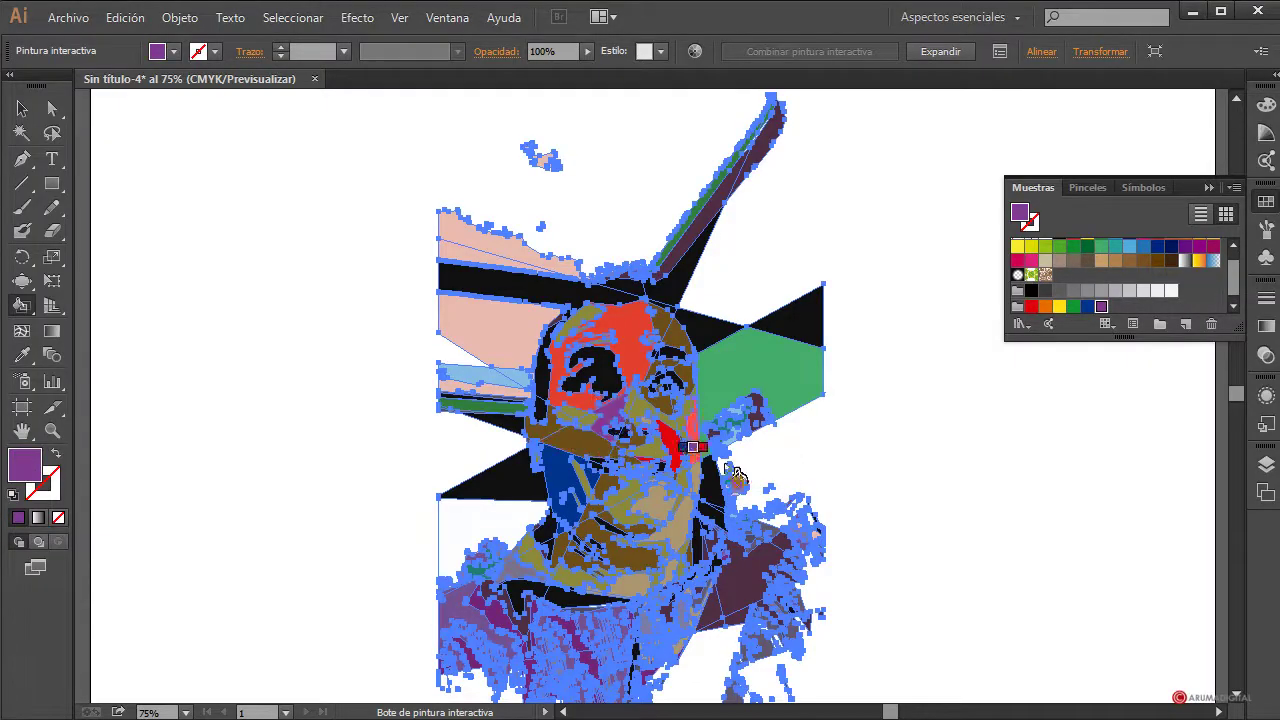
{"action": "scroll", "coordinate": [808, 471], "scroll_direction": "down", "scroll_amount": 1}
{"action": "key", "text": "Right"}
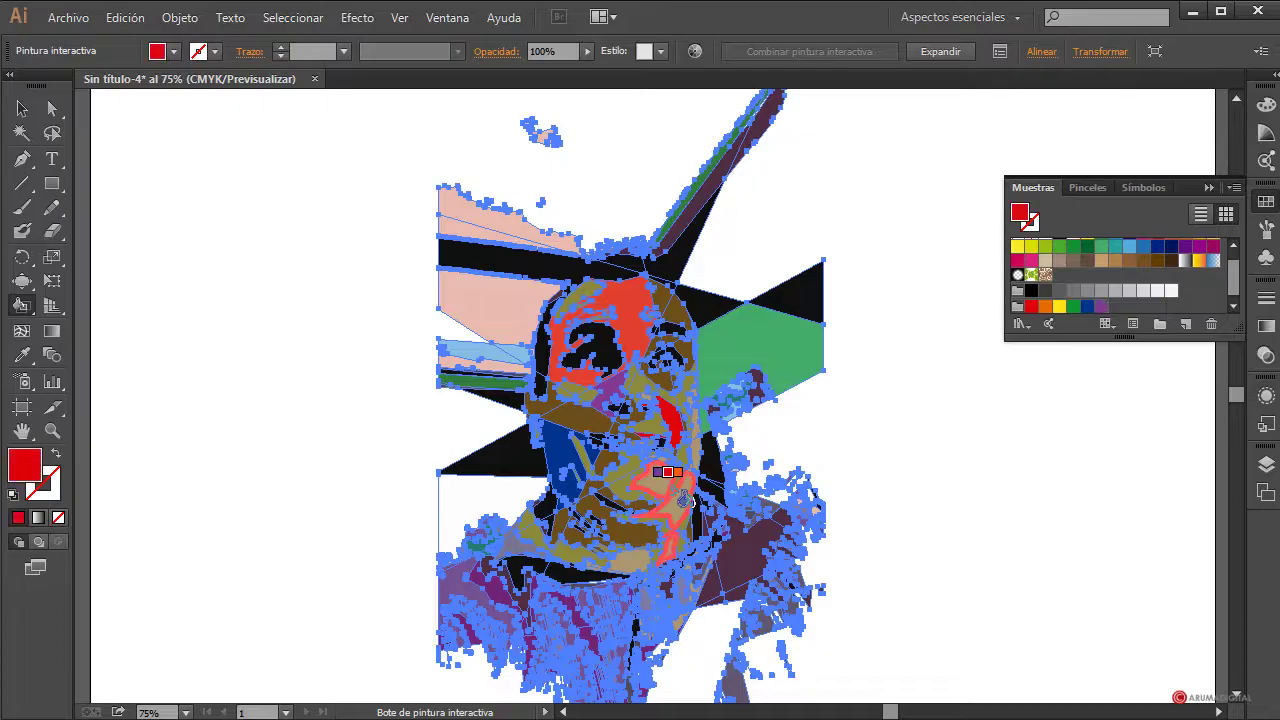
{"action": "key", "text": "Right"}
{"action": "key", "text": "Right"}
{"action": "key", "text": "Left"}
{"action": "left_click", "coordinate": [680, 497]}
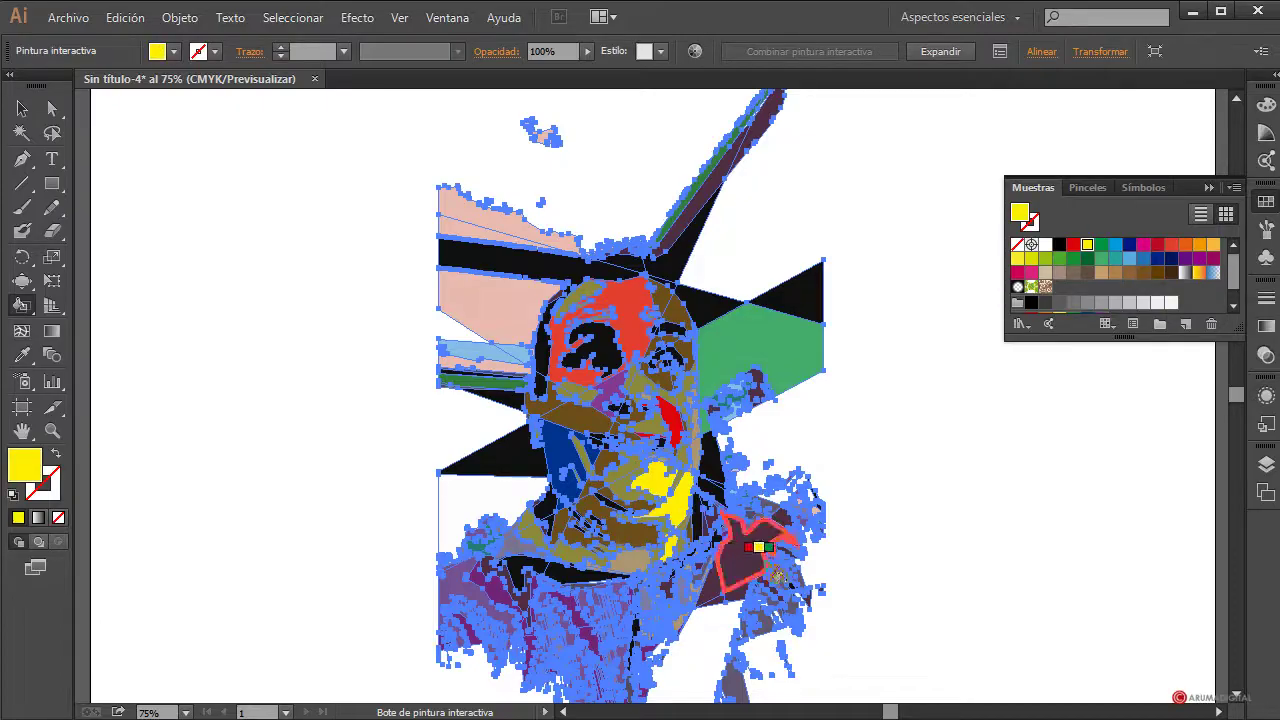
Paint the chest region magenta.
{"action": "scroll", "coordinate": [810, 560], "scroll_direction": "down", "scroll_amount": 2}
{"action": "key", "text": "Right"}
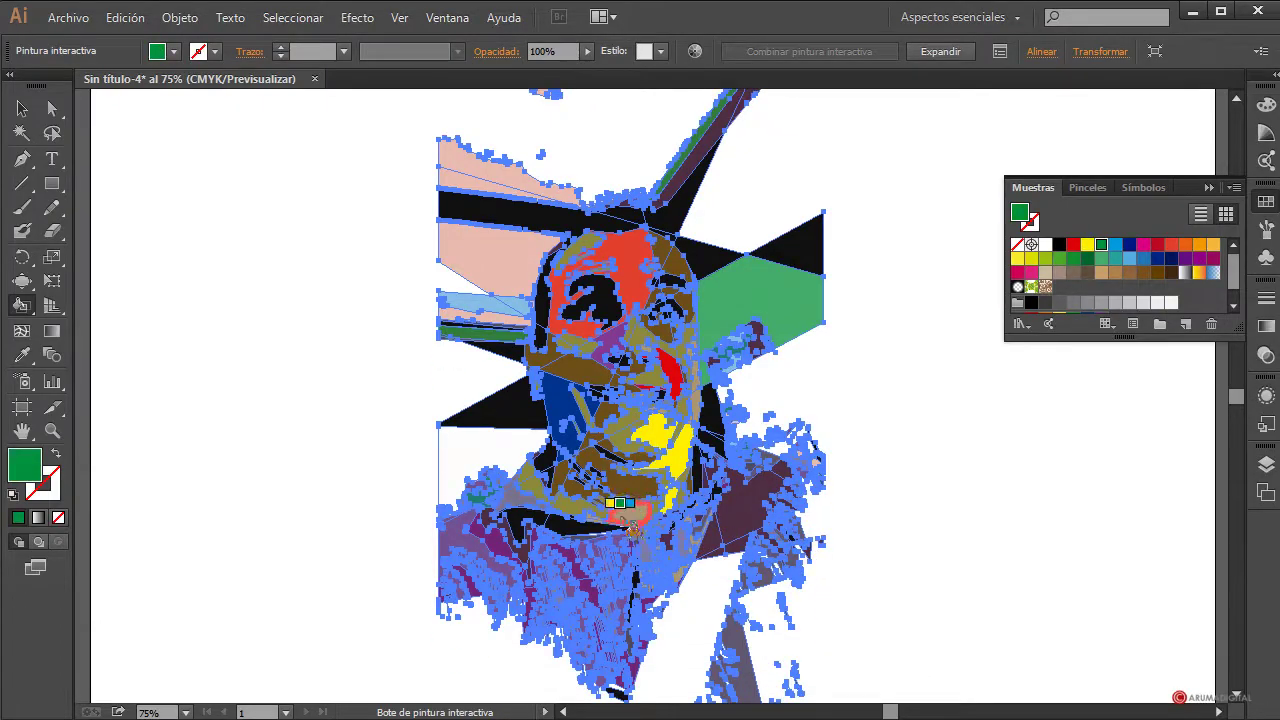
{"action": "scroll", "coordinate": [720, 592], "scroll_direction": "down", "scroll_amount": 1}
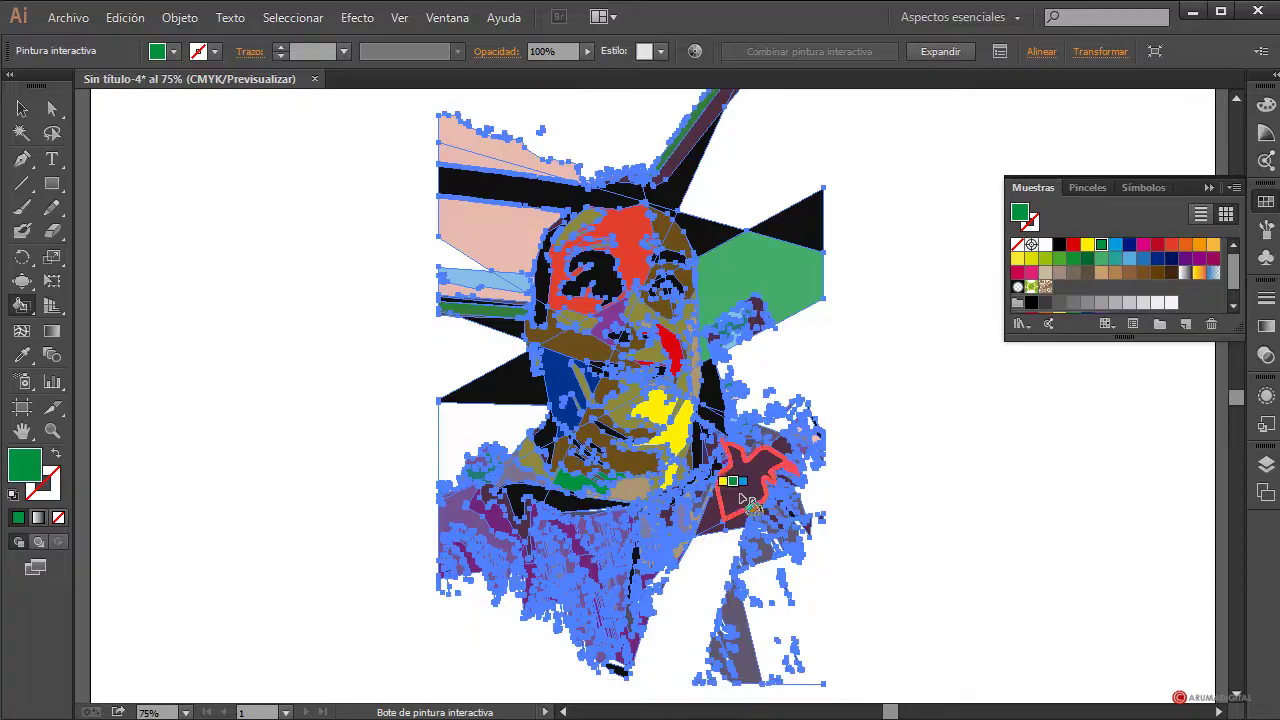
{"action": "key", "text": "Right"}
{"action": "key", "text": "Right"}
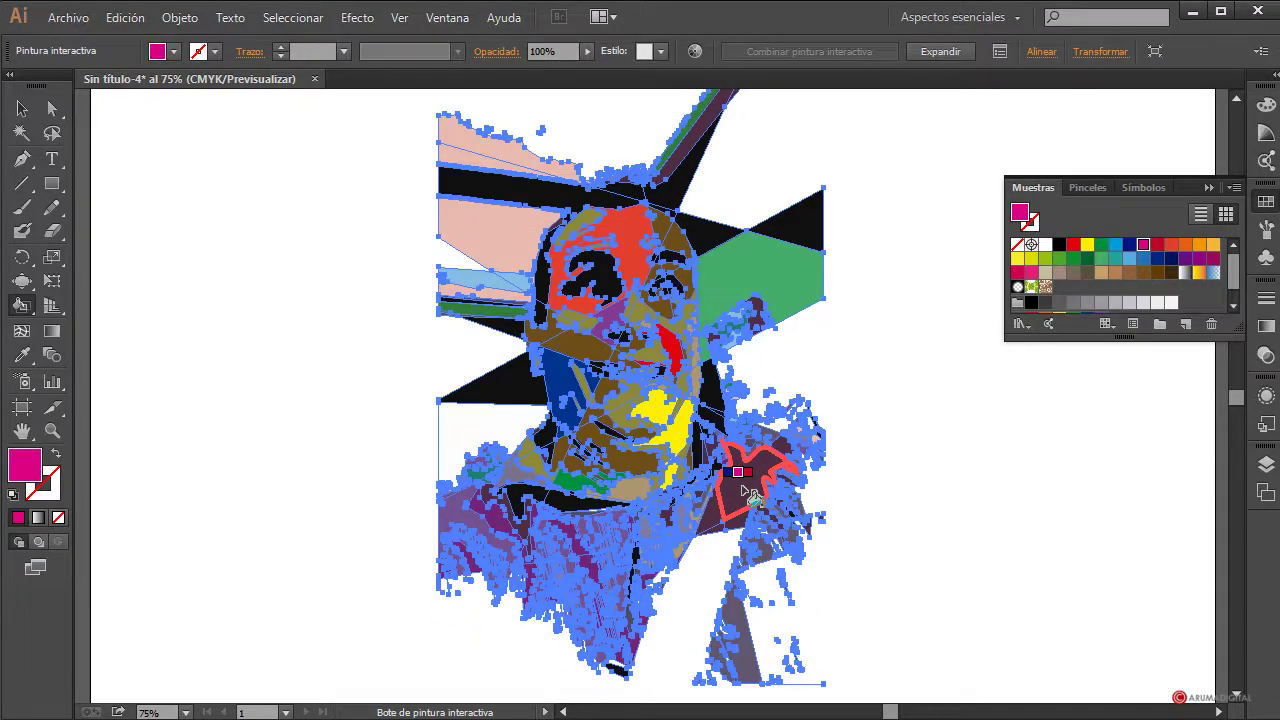
{"action": "left_click", "coordinate": [744, 490]}
{"action": "scroll", "coordinate": [930, 495], "scroll_direction": "up", "scroll_amount": 3}
{"action": "key", "text": "Right"}
{"action": "key", "text": "Right"}
{"action": "key", "text": "Right"}
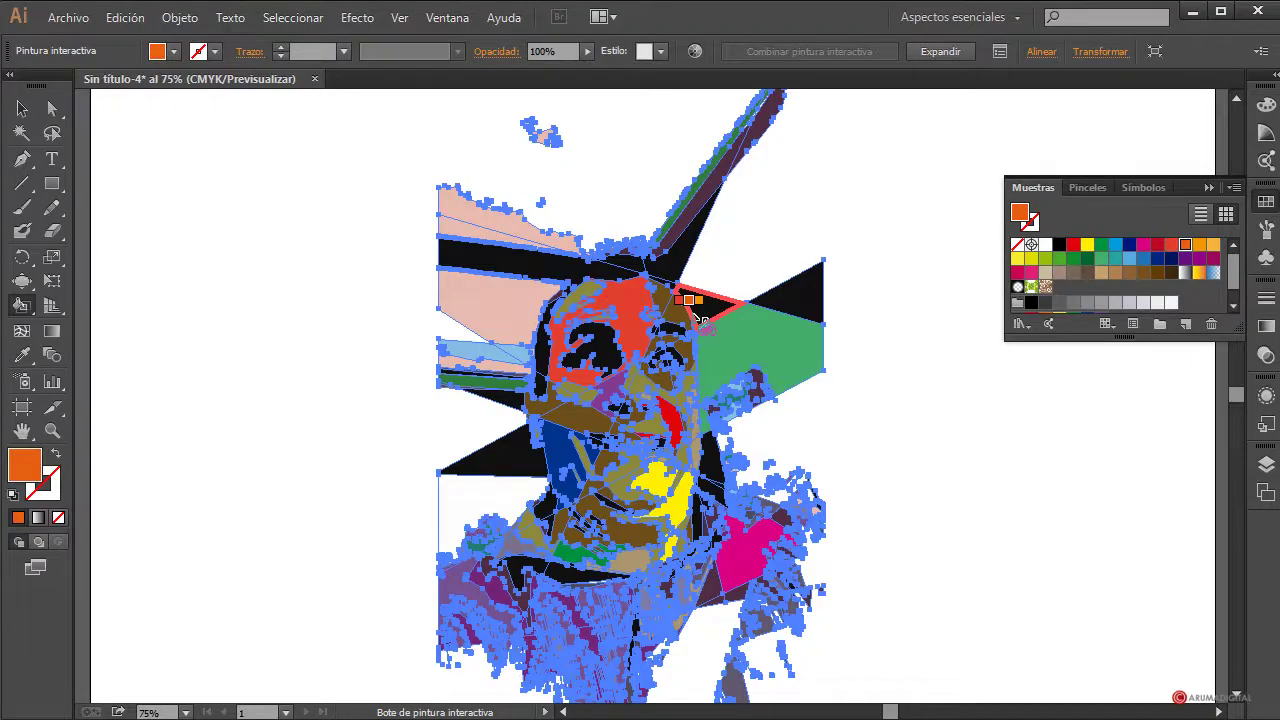
Paint the wedge beside the head and the upper-right triangle yellow-green, and the upper-left region yellow.
{"action": "key", "text": "Right"}
{"action": "key", "text": "Right"}
{"action": "key", "text": "Right"}
{"action": "key", "text": "Right"}
{"action": "key", "text": "Right"}
{"action": "left_click", "coordinate": [700, 318]}
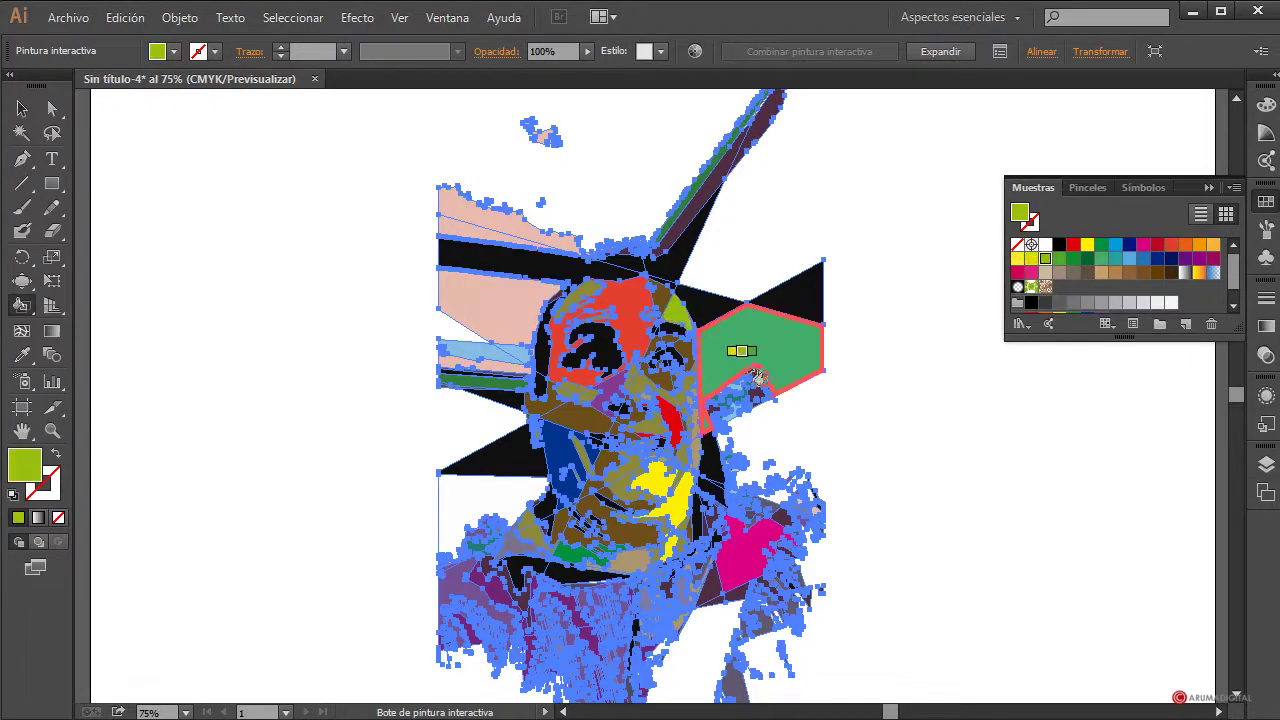
{"action": "left_click", "coordinate": [806, 302]}
{"action": "scroll", "coordinate": [877, 361], "scroll_direction": "up", "scroll_amount": 2}
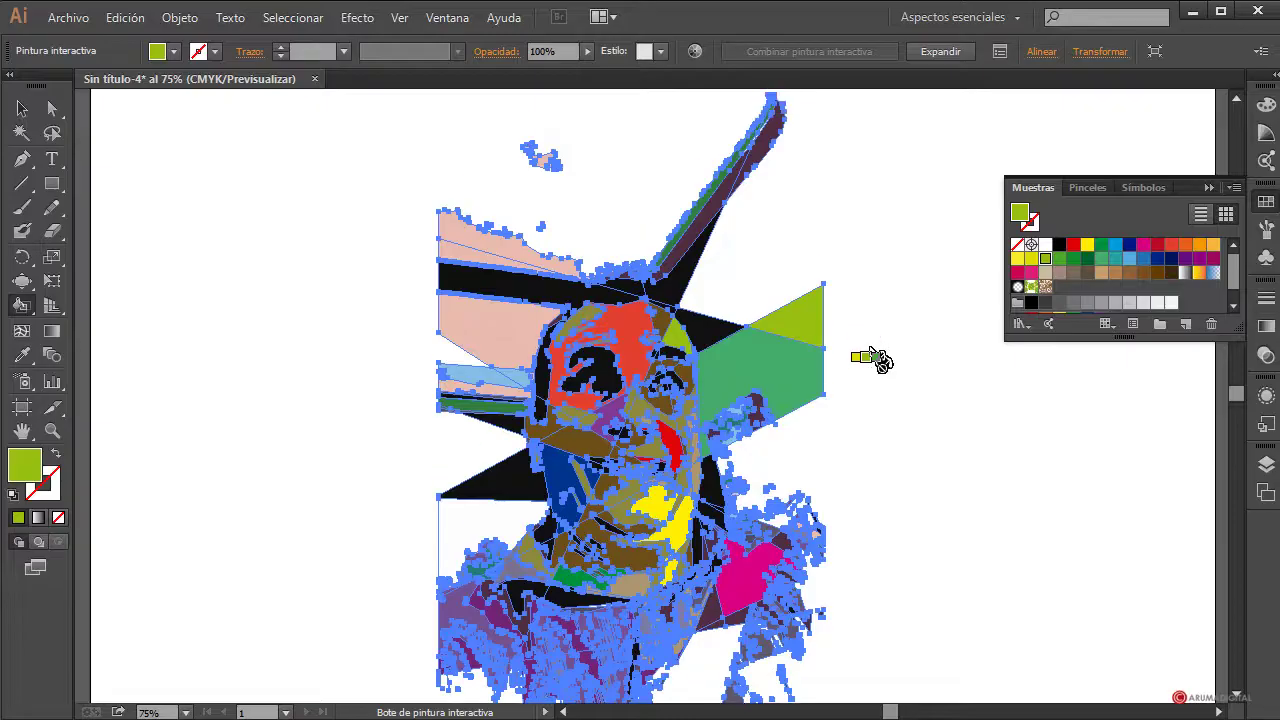
{"action": "key", "text": "Left"}
{"action": "left_click", "coordinate": [490, 375]}
Paint the spike's stripe red and the black wedge orange.
{"action": "scroll", "coordinate": [790, 380], "scroll_direction": "up", "scroll_amount": 1}
{"action": "key", "text": "Left"}
{"action": "key", "text": "Left"}
{"action": "key", "text": "Left"}
{"action": "key", "text": "Left"}
{"action": "key", "text": "Left"}
{"action": "left_click", "coordinate": [712, 302]}
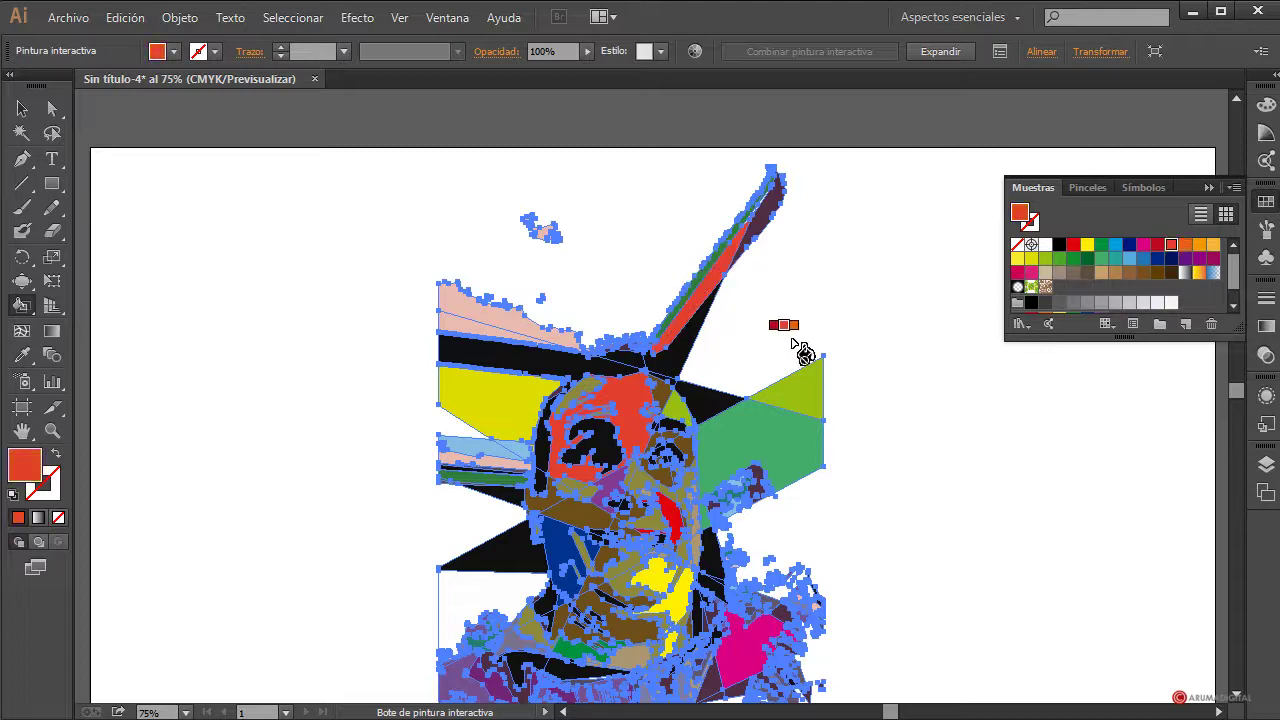
{"action": "scroll", "coordinate": [814, 350], "scroll_direction": "down", "scroll_amount": 4}
{"action": "key", "text": "Left"}
{"action": "key", "text": "Left"}
{"action": "key", "text": "Left"}
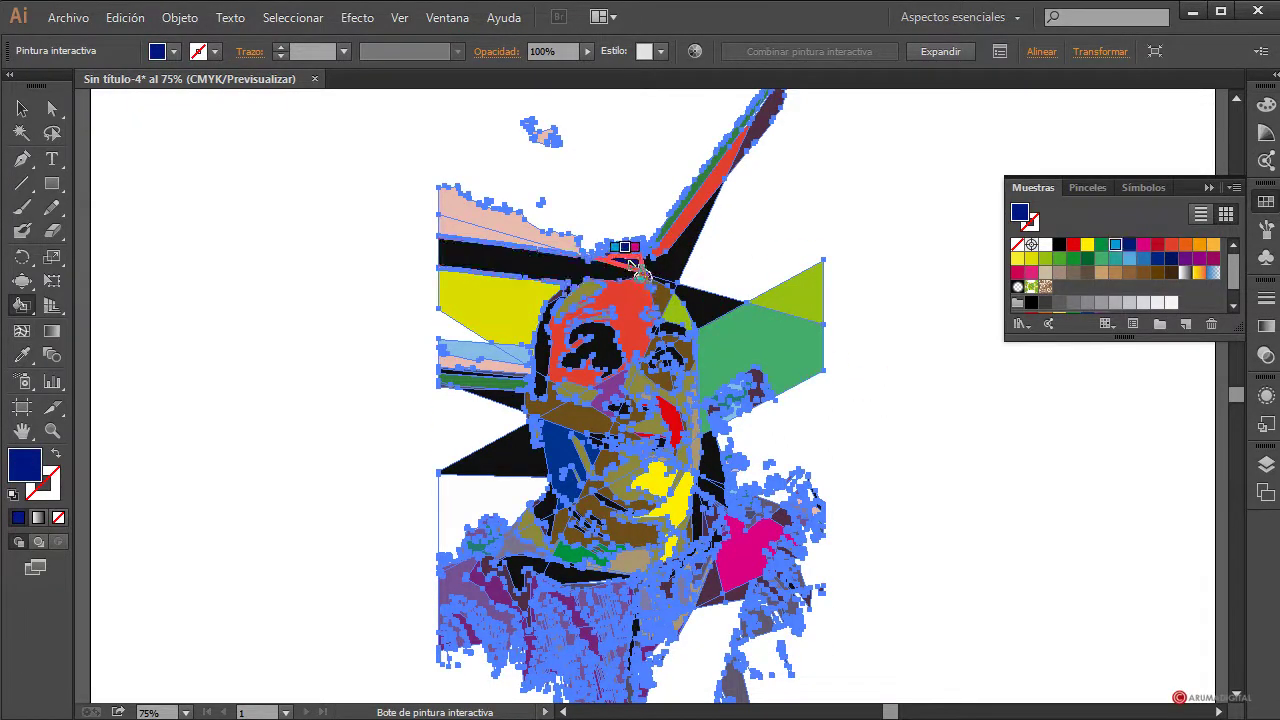
{"action": "key", "text": "Left"}
{"action": "key", "text": "Left"}
{"action": "key", "text": "Left"}
{"action": "key", "text": "Left"}
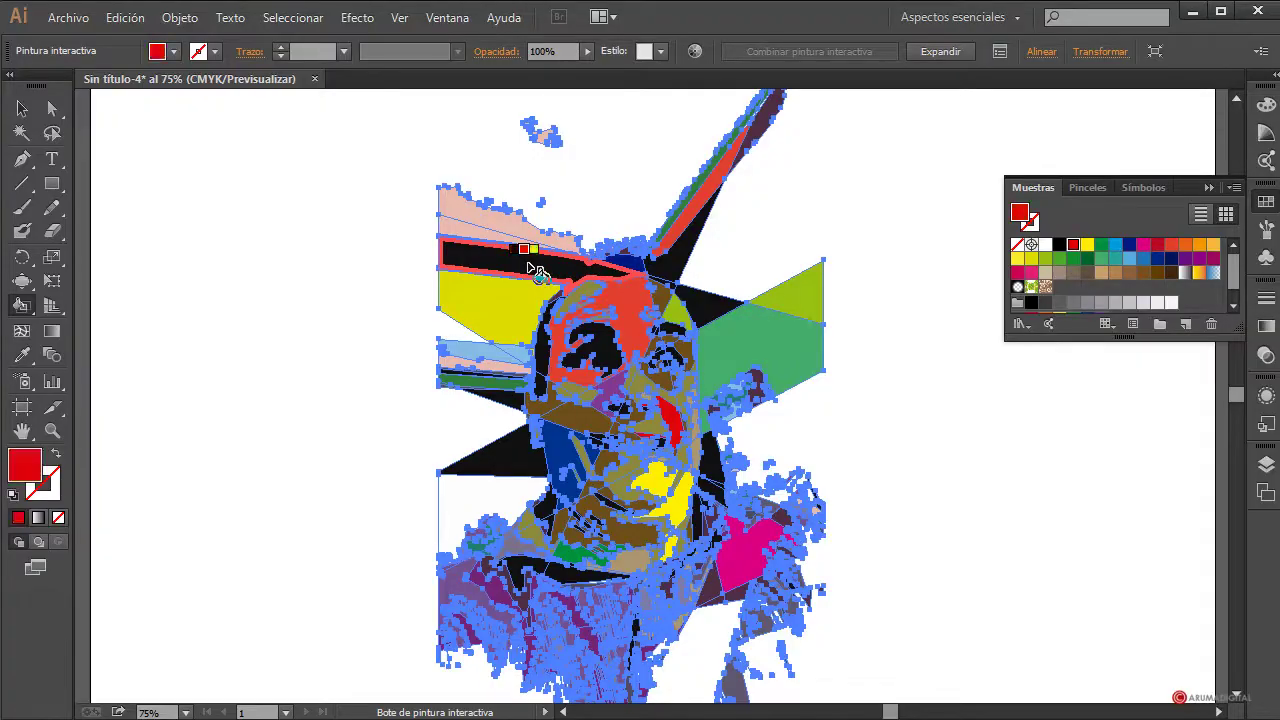
{"action": "key", "text": "Left"}
{"action": "key", "text": "Left"}
{"action": "key", "text": "Right"}
{"action": "key", "text": "Right"}
{"action": "key", "text": "Right"}
{"action": "key", "text": "Right"}
{"action": "key", "text": "Right"}
{"action": "key", "text": "Right"}
{"action": "key", "text": "Right"}
{"action": "key", "text": "Right"}
{"action": "key", "text": "Right"}
{"action": "key", "text": "Right"}
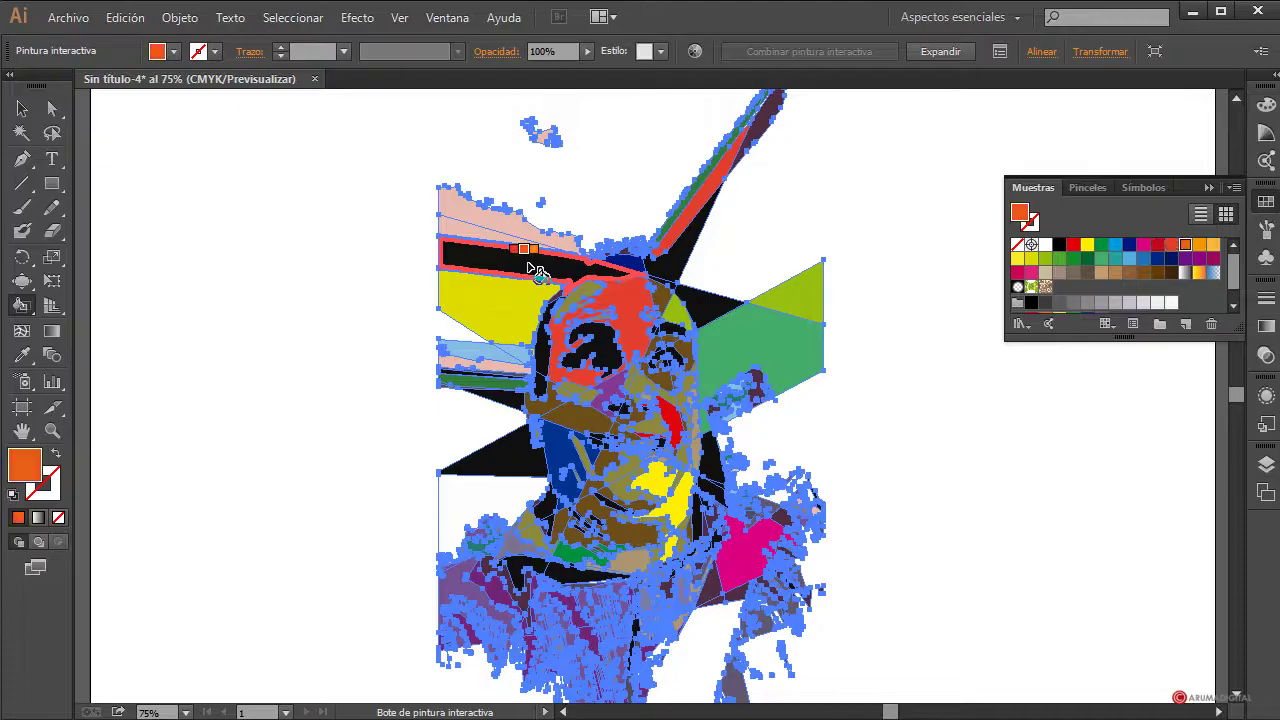
{"action": "left_click", "coordinate": [537, 270]}
Paint one face region light orange and the region below it yellow.
{"action": "scroll", "coordinate": [903, 391], "scroll_direction": "down", "scroll_amount": 3}
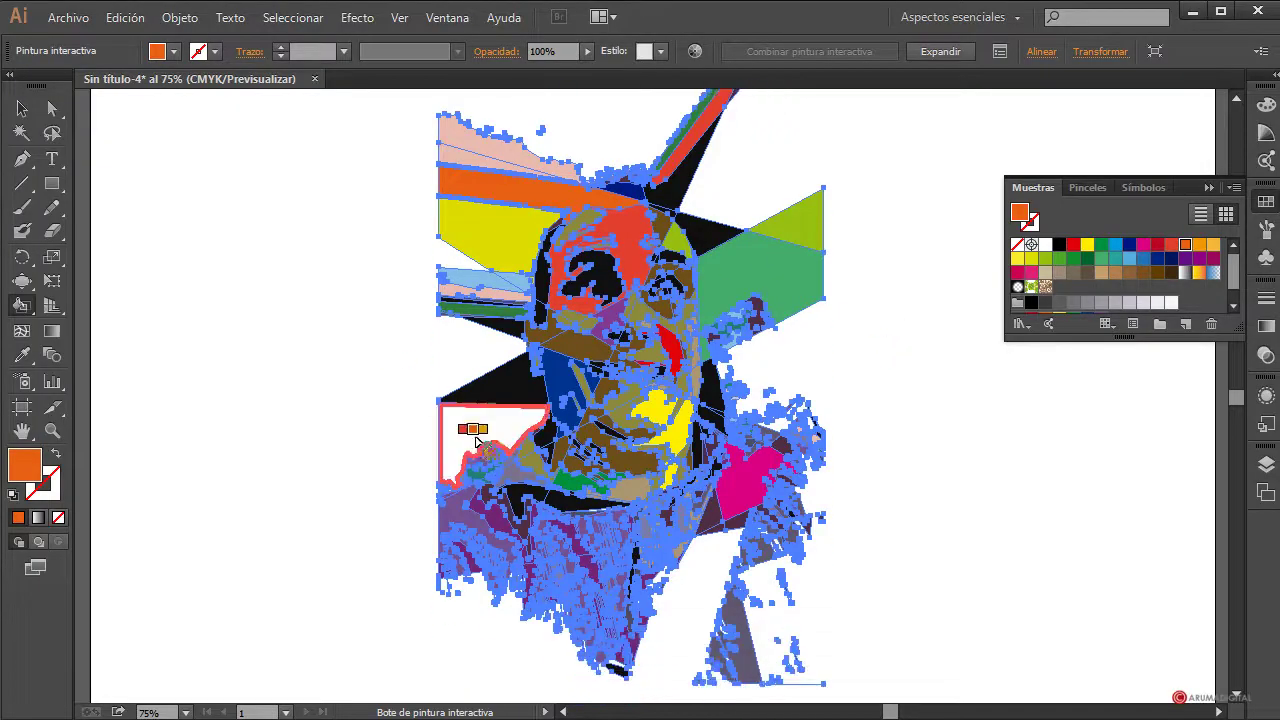
{"action": "key", "text": "Right"}
{"action": "key", "text": "Right"}
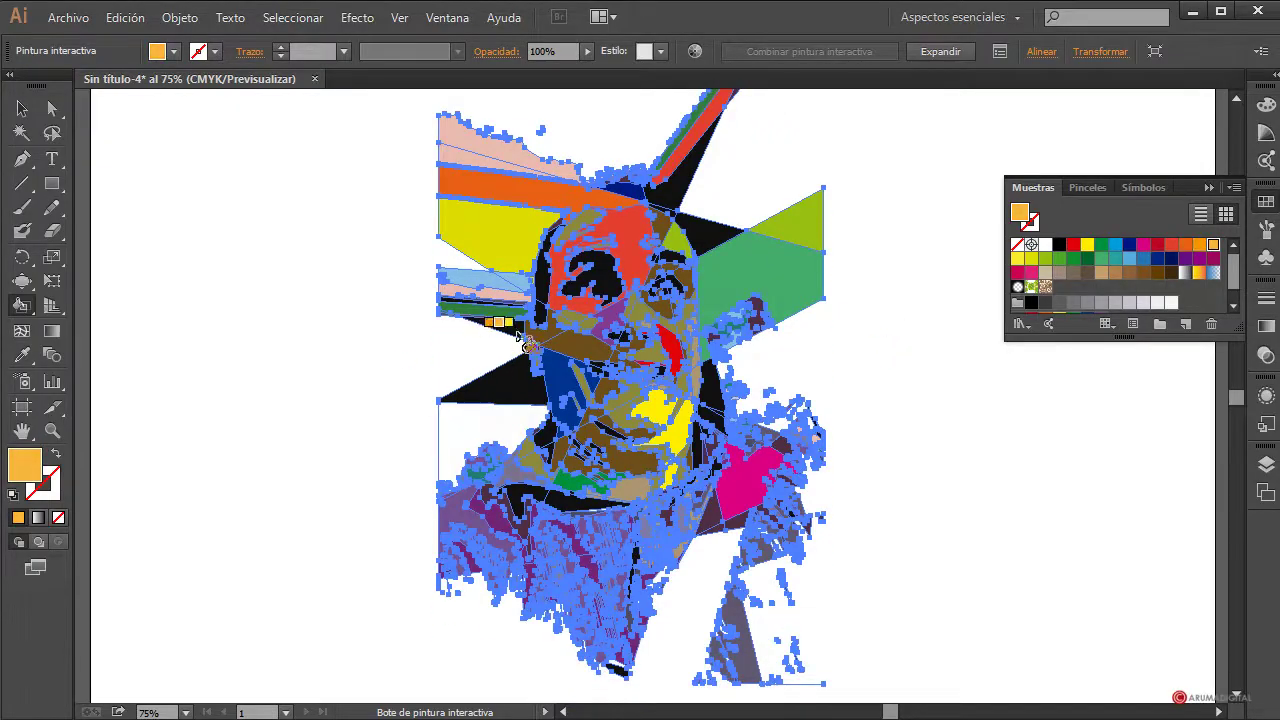
{"action": "left_click", "coordinate": [553, 338]}
{"action": "scroll", "coordinate": [929, 451], "scroll_direction": "down", "scroll_amount": 2}
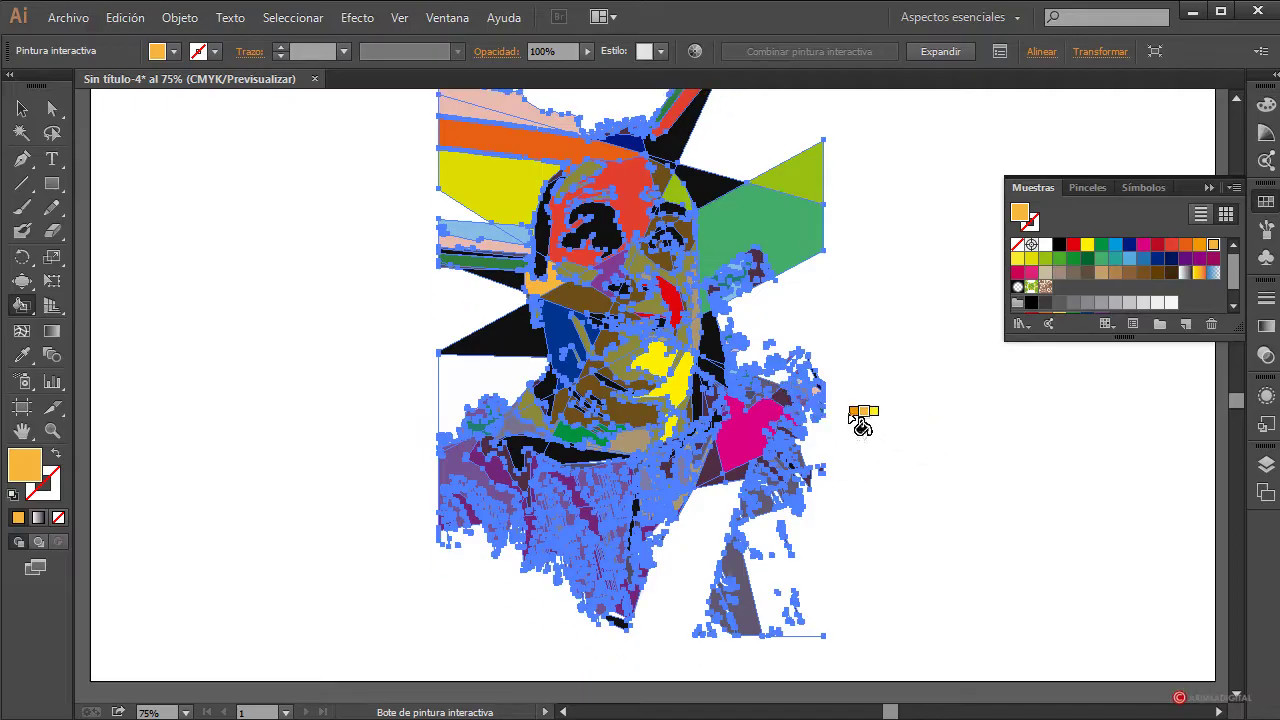
{"action": "key", "text": "Right"}
Step the swatches through darker greens to teal and paint a lower face region teal.
{"action": "key", "text": "Right"}
{"action": "left_click", "coordinate": [614, 405]}
{"action": "scroll", "coordinate": [929, 471], "scroll_direction": "up", "scroll_amount": 2}
{"action": "key", "text": "Right"}
{"action": "key", "text": "Right"}
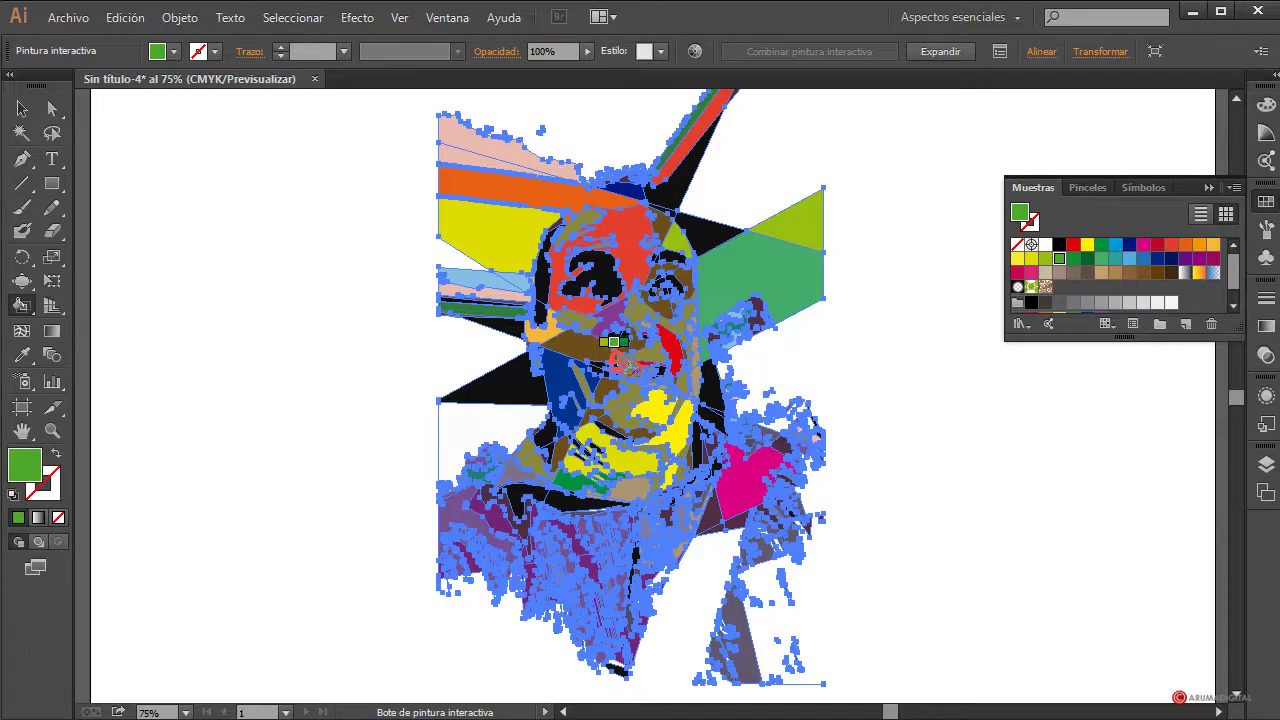
{"action": "key", "text": "Right"}
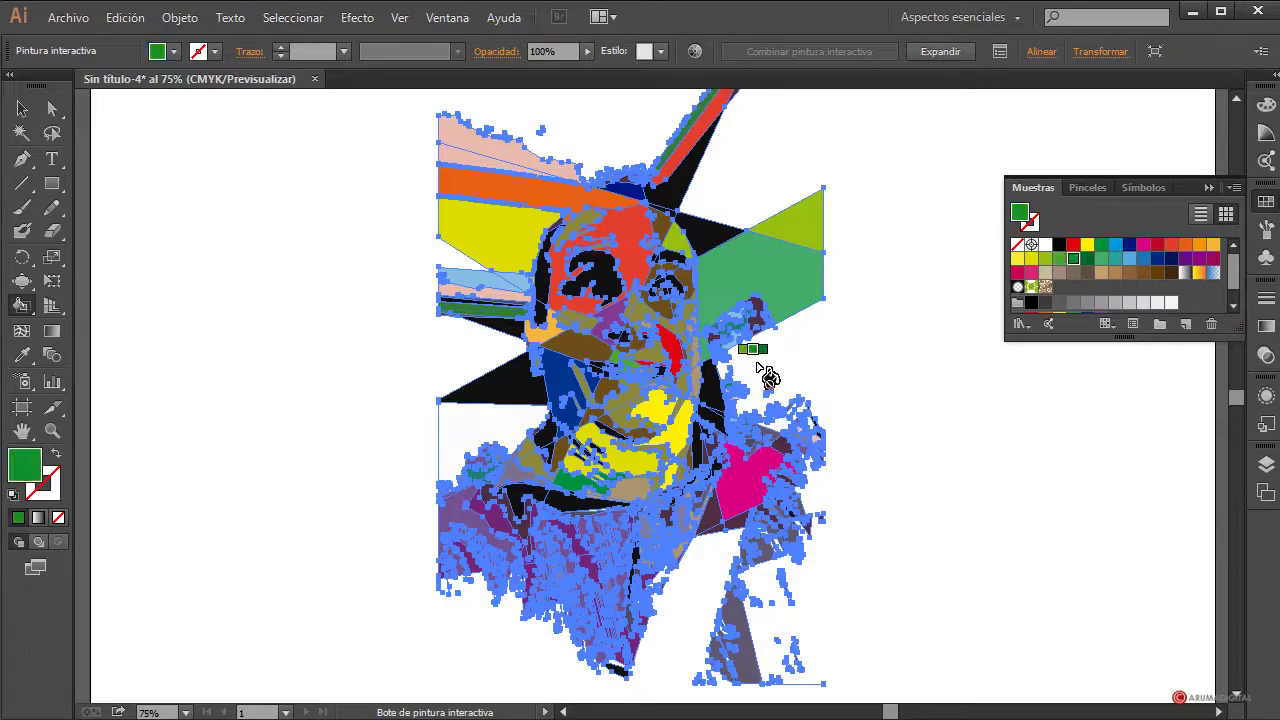
{"action": "key", "text": "Right"}
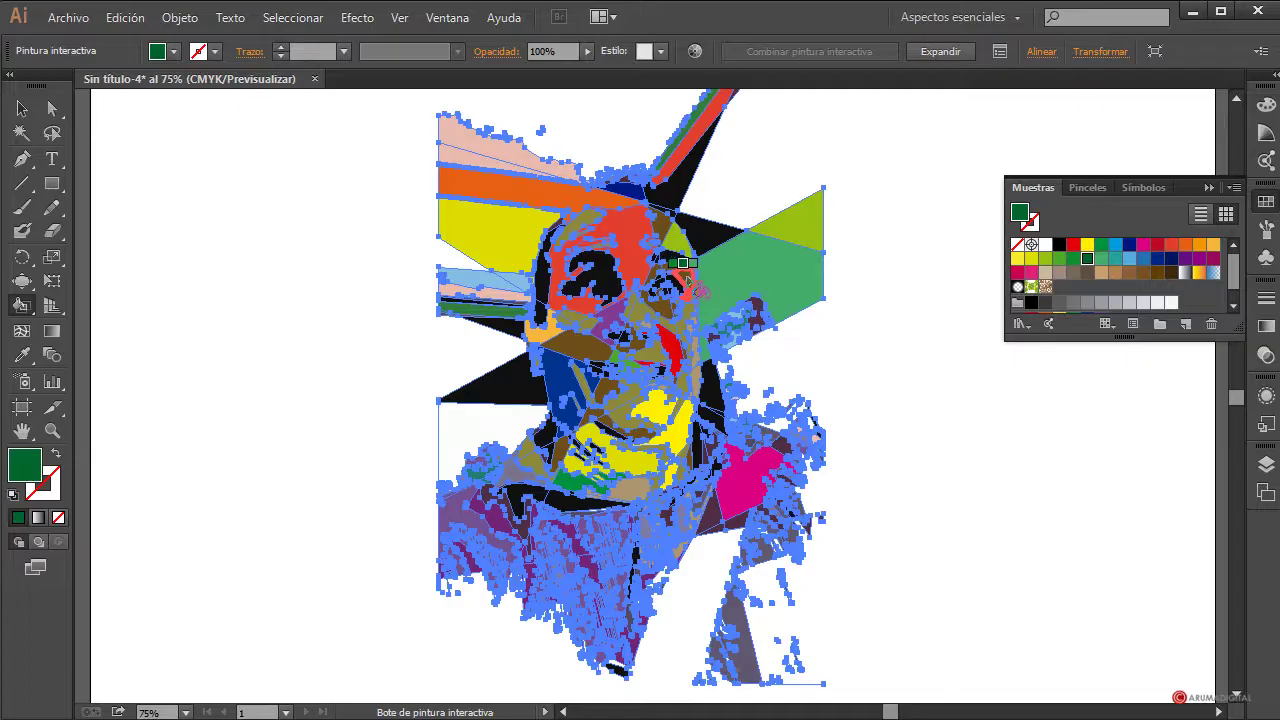
{"action": "key", "text": "Right"}
{"action": "key", "text": "Right"}
{"action": "left_click", "coordinate": [712, 518]}
{"action": "scroll", "coordinate": [886, 571], "scroll_direction": "down", "scroll_amount": 1}
{"action": "key", "text": "Right"}
{"action": "key", "text": "Right"}
{"action": "key", "text": "Right"}
{"action": "key", "text": "Right"}
{"action": "key", "text": "Right"}
{"action": "key", "text": "Right"}
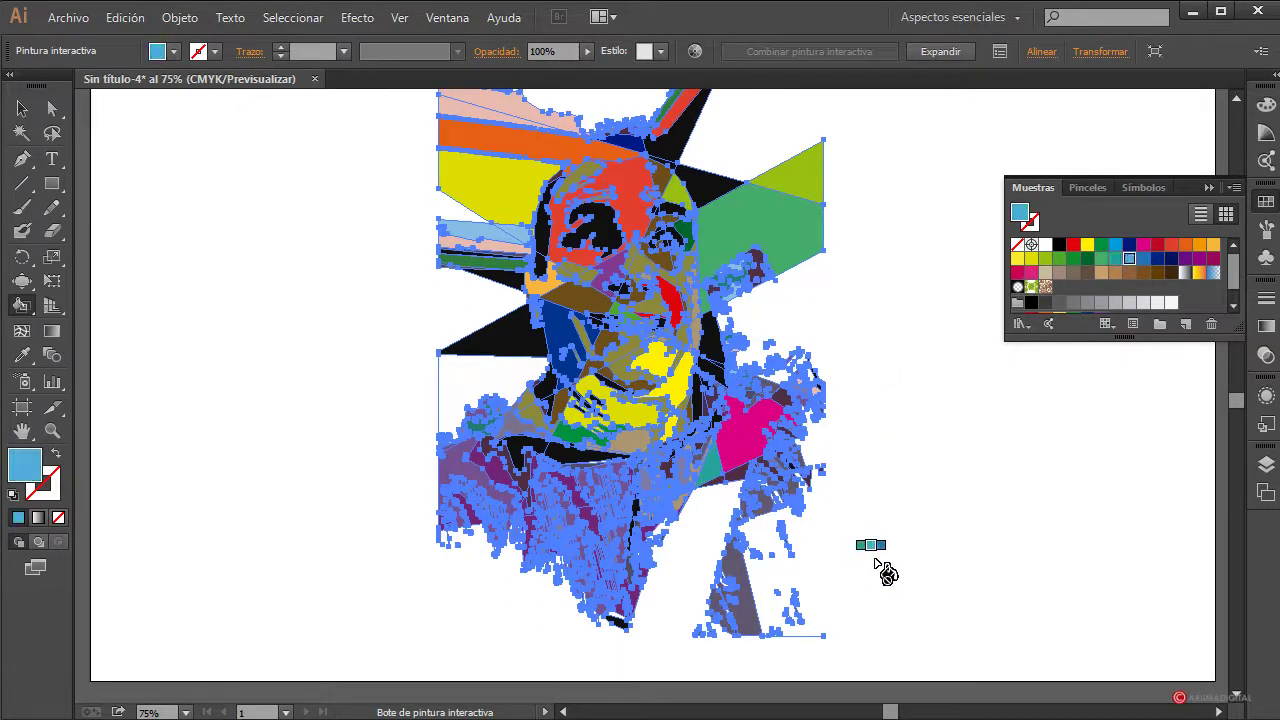
Fill the bottom grey triangle and the red left-edge region purple, then deselect the artwork.
{"action": "left_click", "coordinate": [734, 586]}
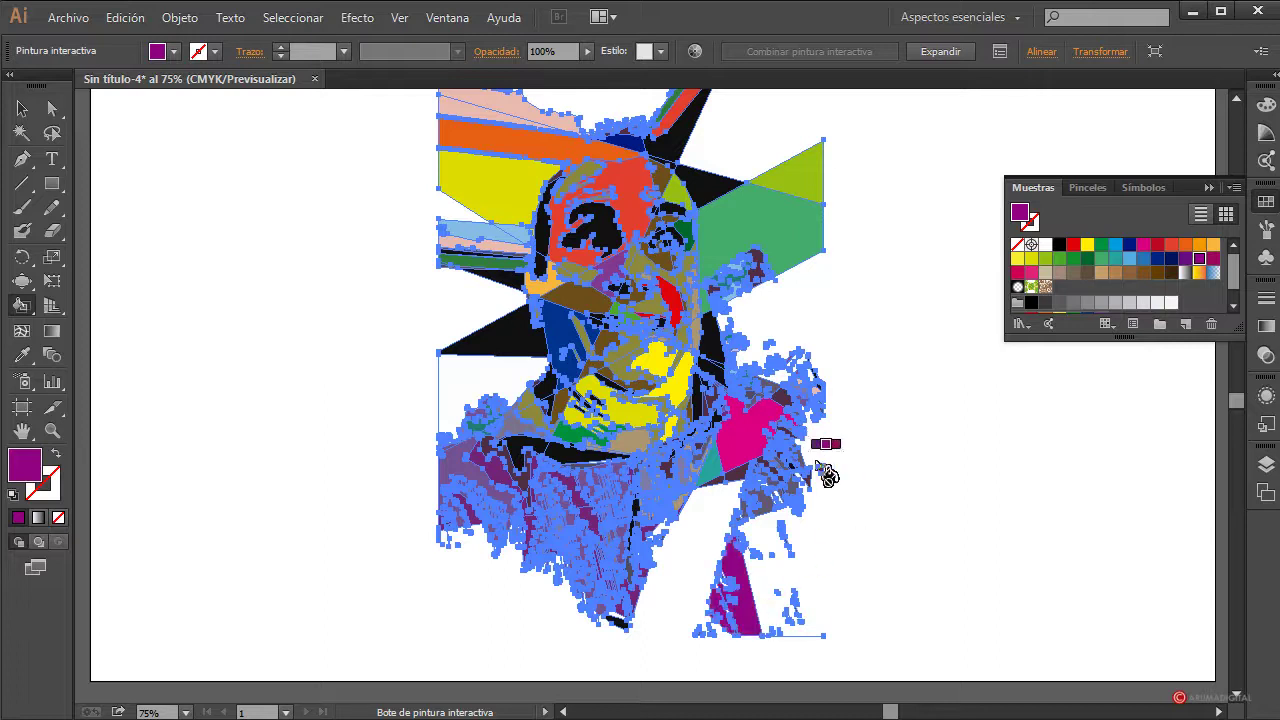
{"action": "left_click", "coordinate": [441, 450]}
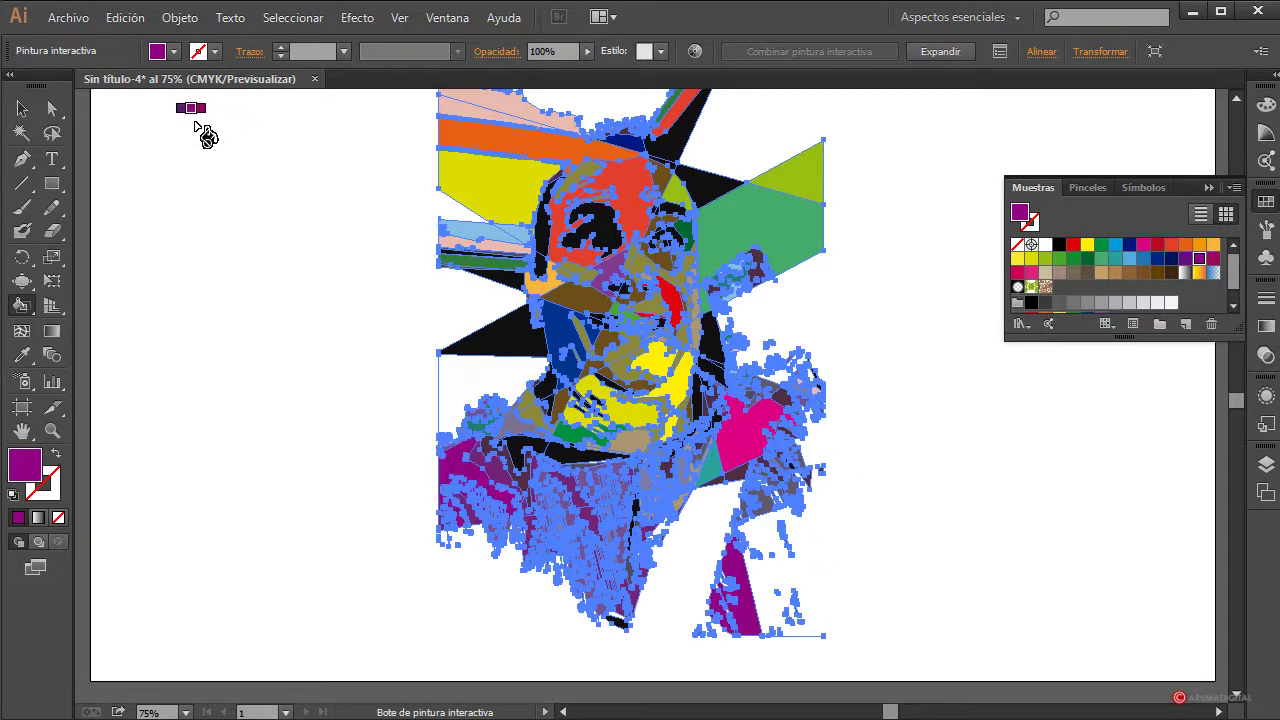
{"action": "left_click", "coordinate": [23, 107]}
{"action": "left_click", "coordinate": [297, 452]}
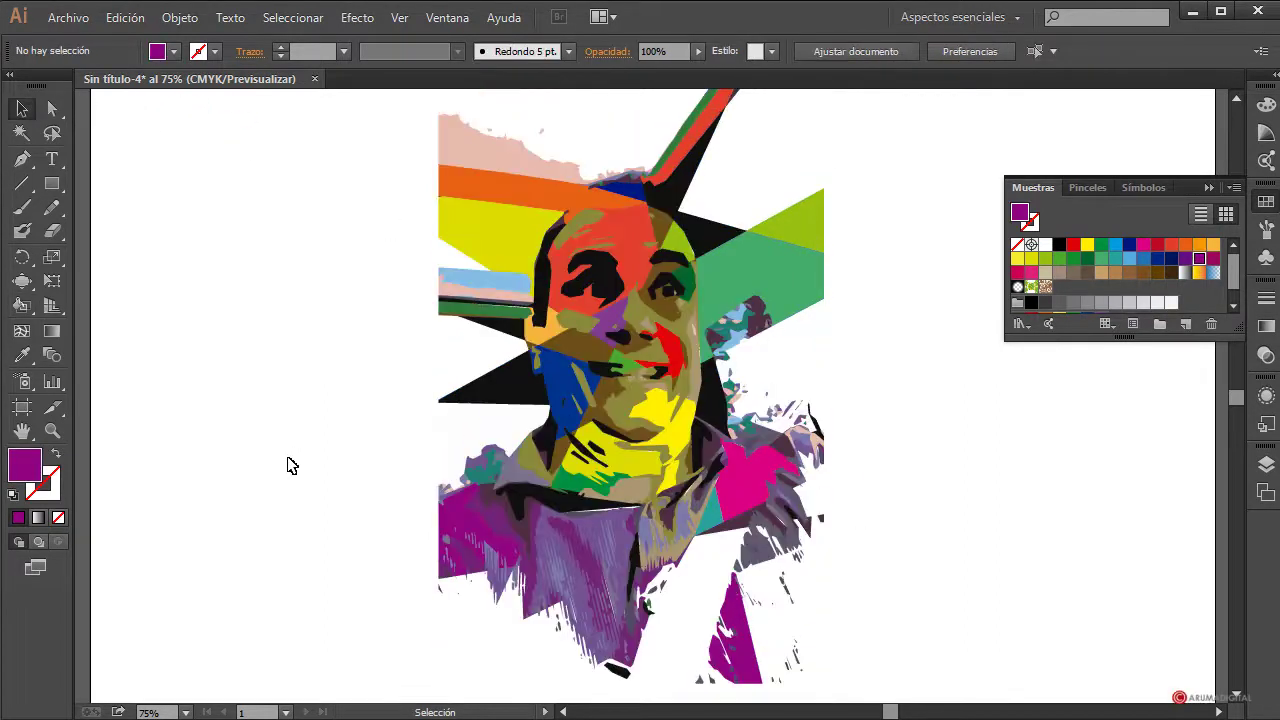
Choose the Bloat tool (Herramienta Engordar) from the Width tool group and enlarge its brush.
{"action": "scroll", "coordinate": [955, 414], "scroll_direction": "up", "scroll_amount": 3}
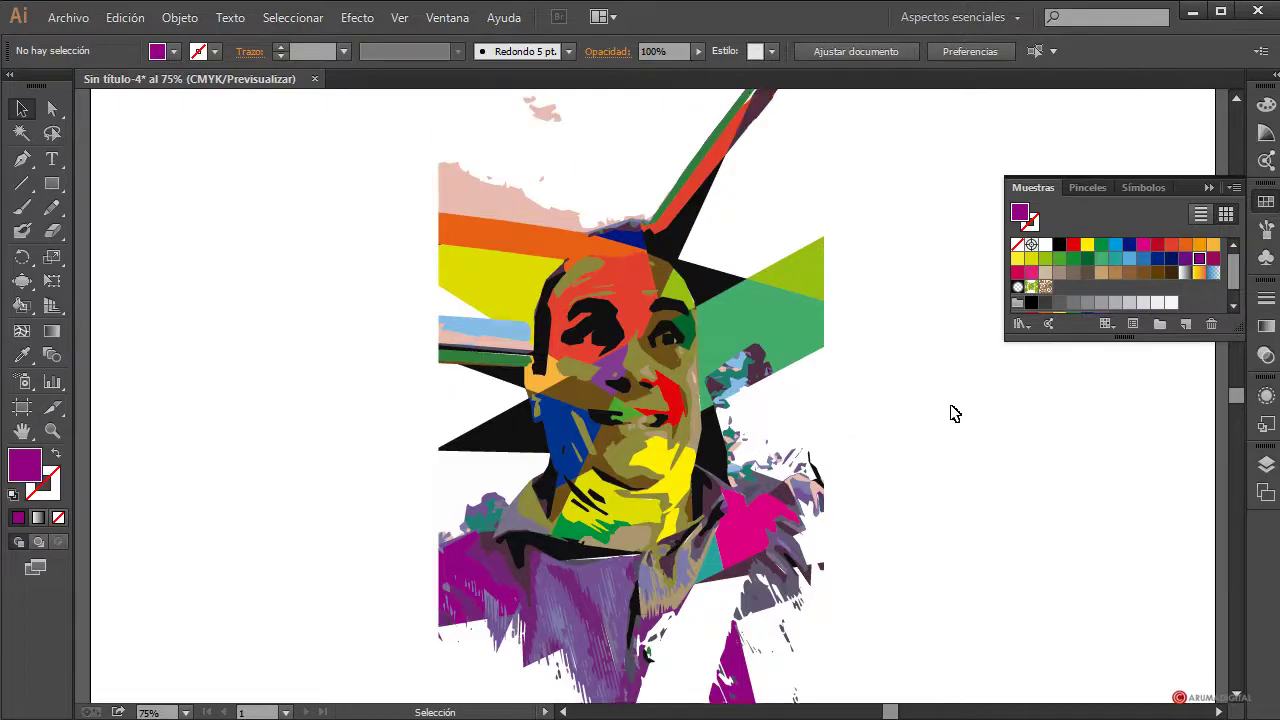
{"action": "left_click", "coordinate": [22, 281]}
{"action": "left_click", "coordinate": [69, 281]}
{"action": "left_click", "coordinate": [24, 282]}
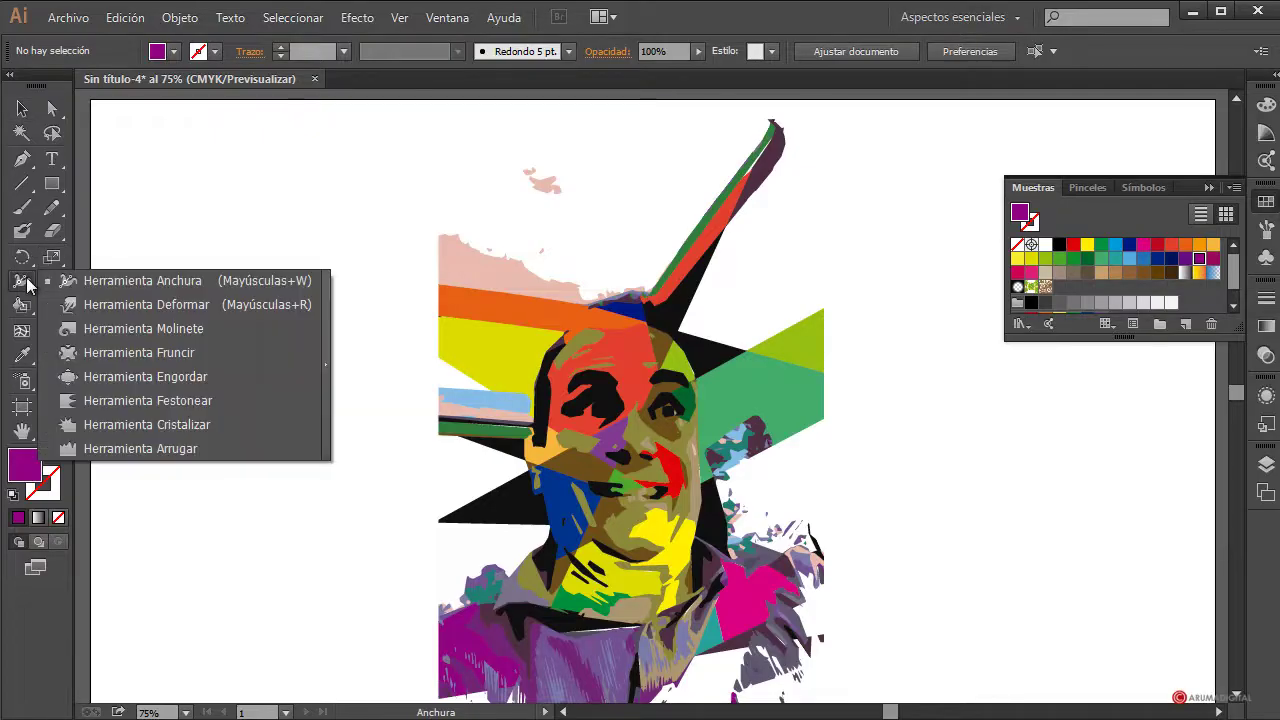
{"action": "left_click", "coordinate": [118, 377]}
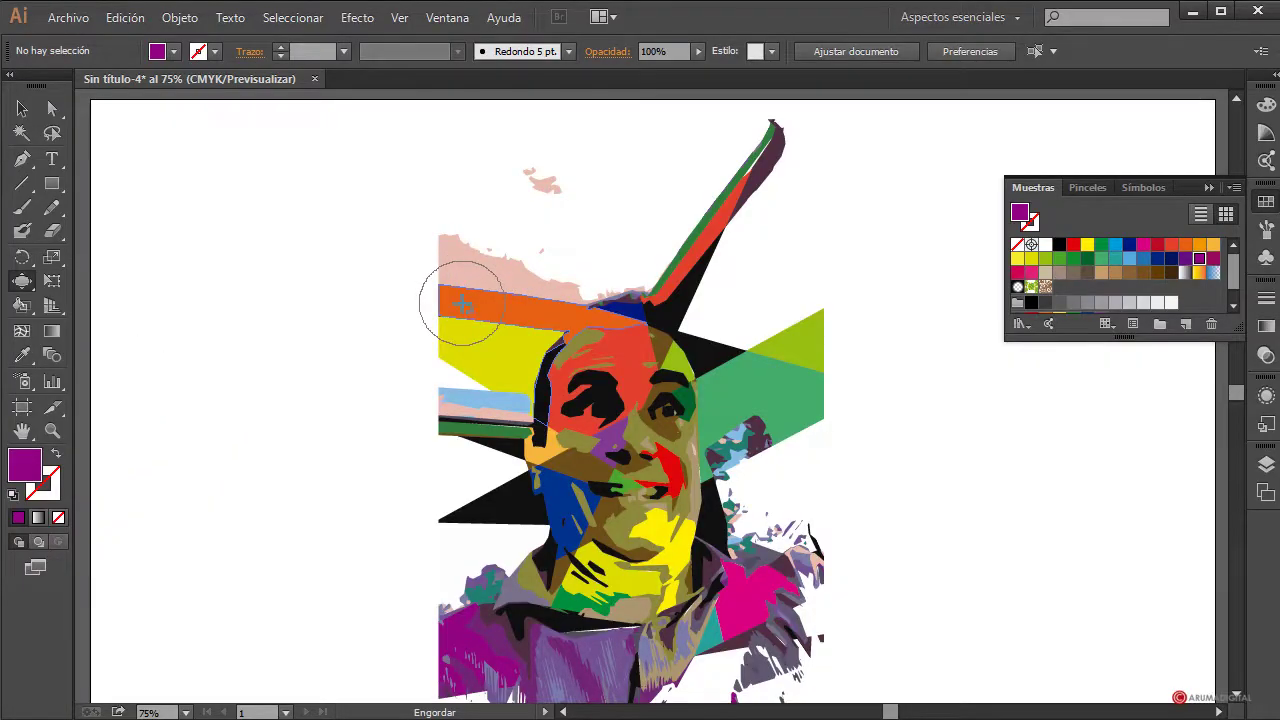
{"action": "mouse_move", "coordinate": [462, 305]}
{"action": "left_mouse_down"}
{"action": "mouse_move", "coordinate": [534, 243]}
{"action": "mouse_move", "coordinate": [486, 266]}
{"action": "mouse_move", "coordinate": [500, 263]}
{"action": "left_mouse_up"}
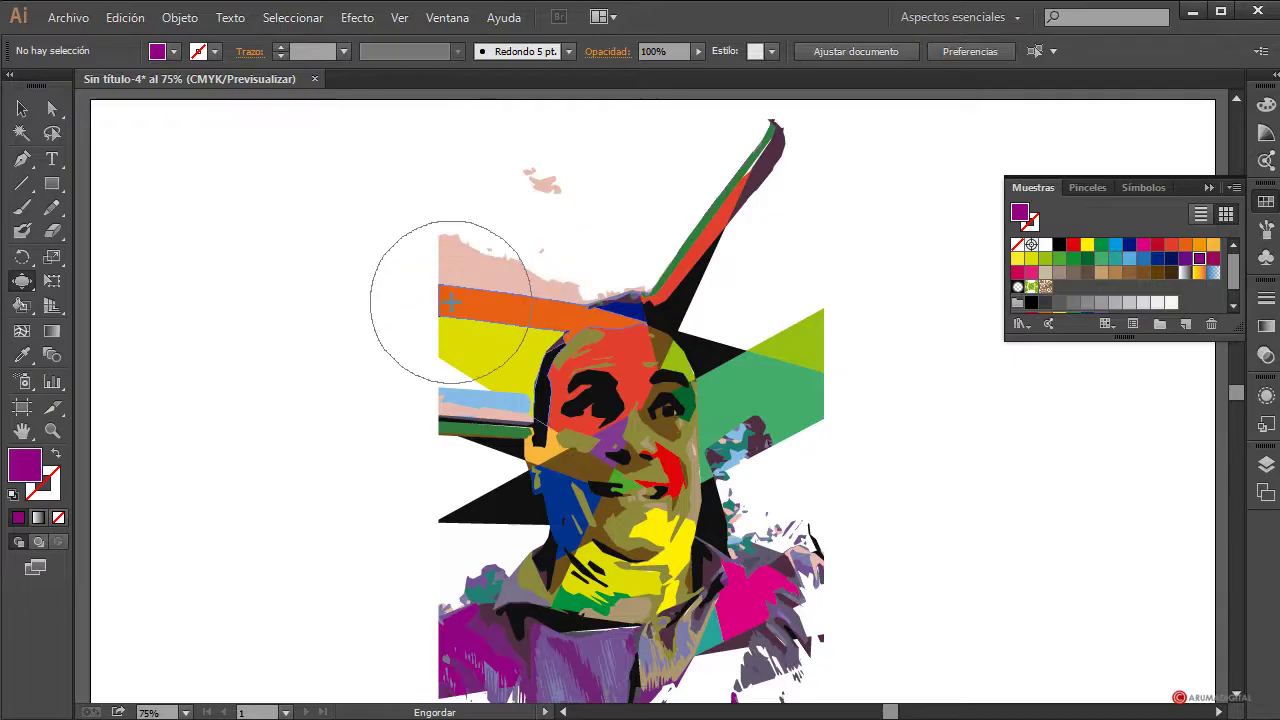
Bloat the orange band and the green triangle into round blobs.
{"action": "left_click_drag", "start_coordinate": [456, 298], "coordinate": [465, 302]}
{"action": "scroll", "coordinate": [860, 280], "scroll_direction": "up", "scroll_amount": 3}
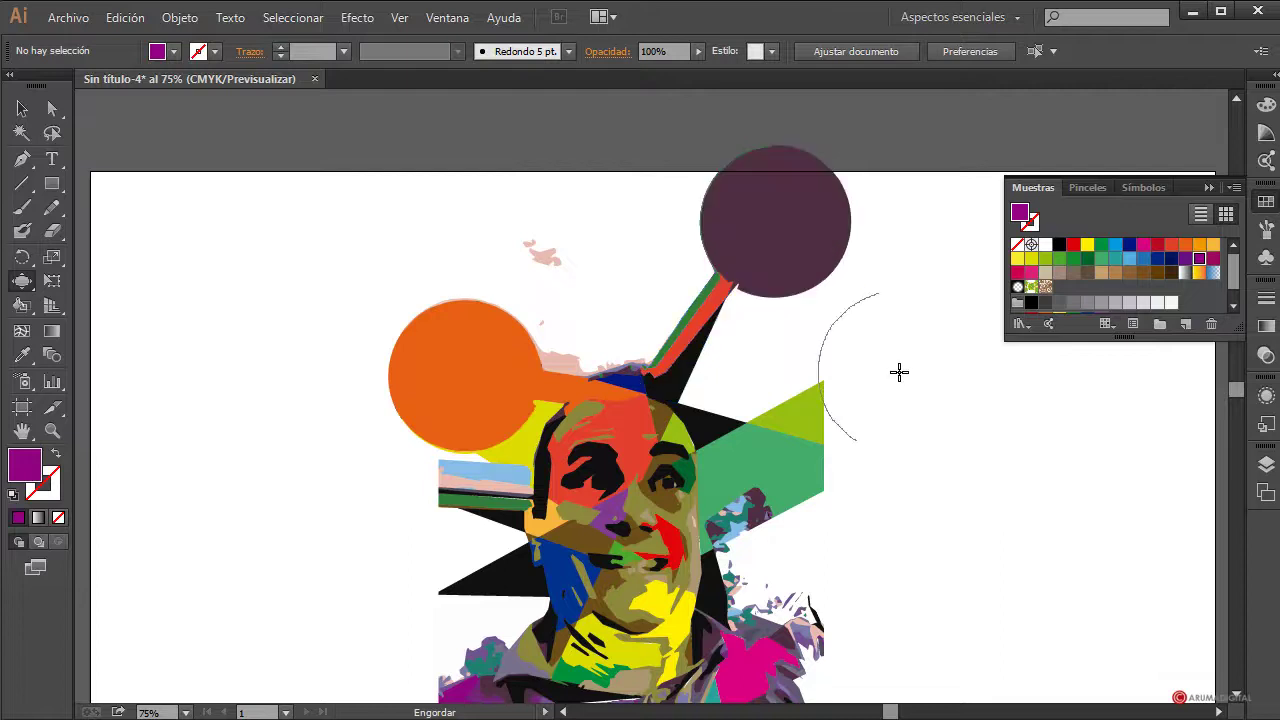
{"action": "scroll", "coordinate": [897, 371], "scroll_direction": "down", "scroll_amount": 5}
{"action": "left_click_drag", "start_coordinate": [800, 310], "coordinate": [802, 308]}
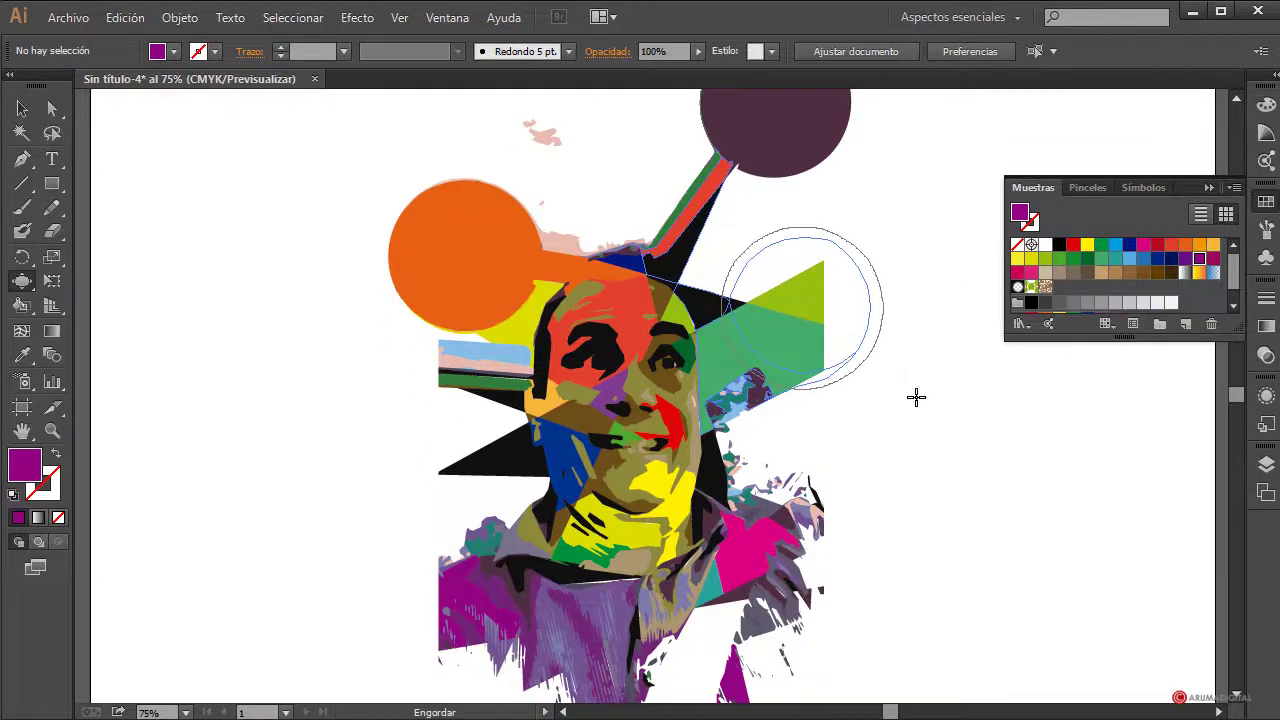
{"action": "scroll", "coordinate": [914, 394], "scroll_direction": "down", "scroll_amount": 2}
{"action": "scroll", "coordinate": [887, 385], "scroll_direction": "down", "scroll_amount": 4}
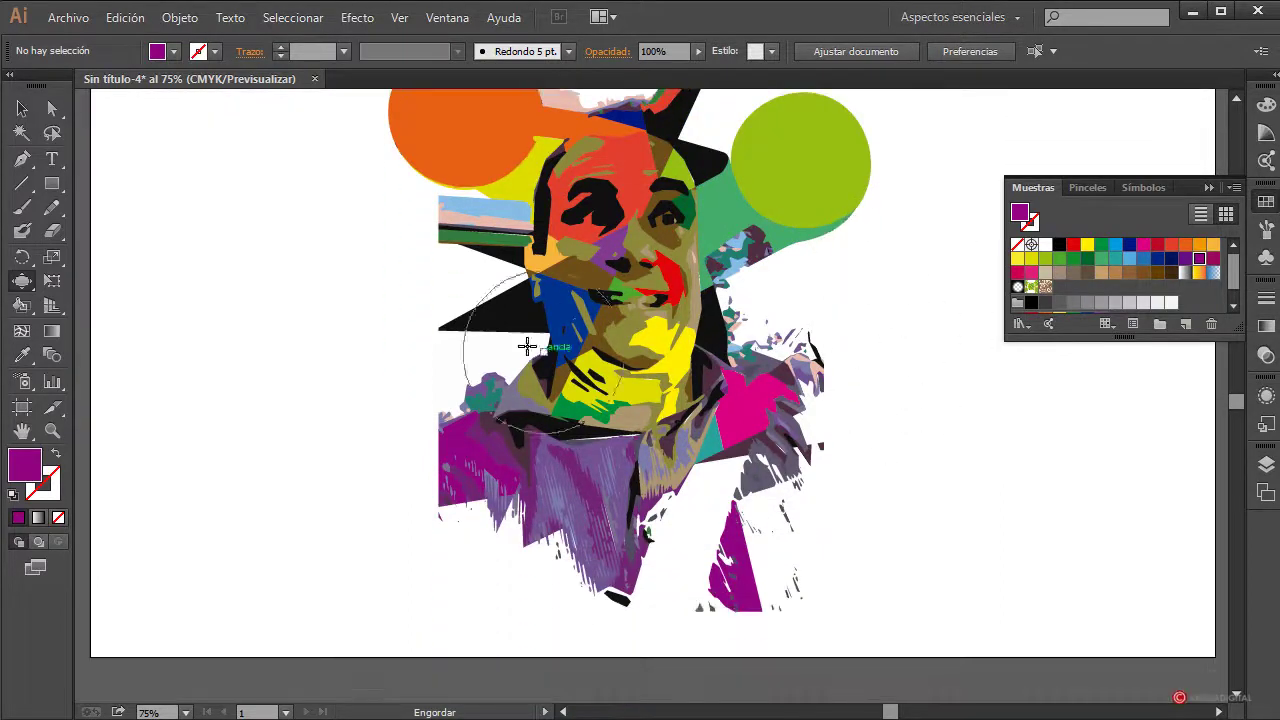
Bloat the remaining shape tips around the figure, including the black dome, into round circles.
{"action": "left_click_drag", "start_coordinate": [460, 330], "coordinate": [460, 330]}
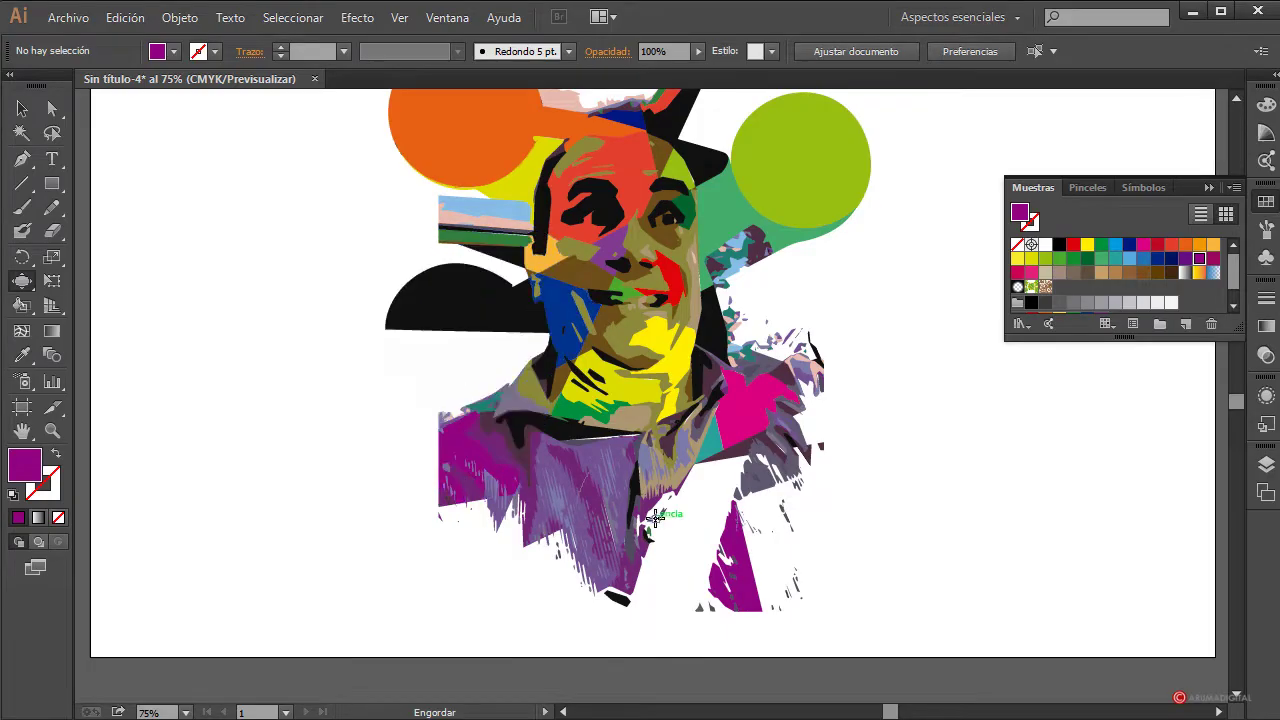
{"action": "scroll", "coordinate": [460, 330], "scroll_direction": "down", "scroll_amount": 2}
{"action": "left_click_drag", "start_coordinate": [462, 432], "coordinate": [468, 428]}
{"action": "scroll", "coordinate": [837, 480], "scroll_direction": "down", "scroll_amount": 1}
{"action": "left_click_drag", "start_coordinate": [736, 506], "coordinate": [737, 505]}
{"action": "scroll", "coordinate": [902, 459], "scroll_direction": "up", "scroll_amount": 4}
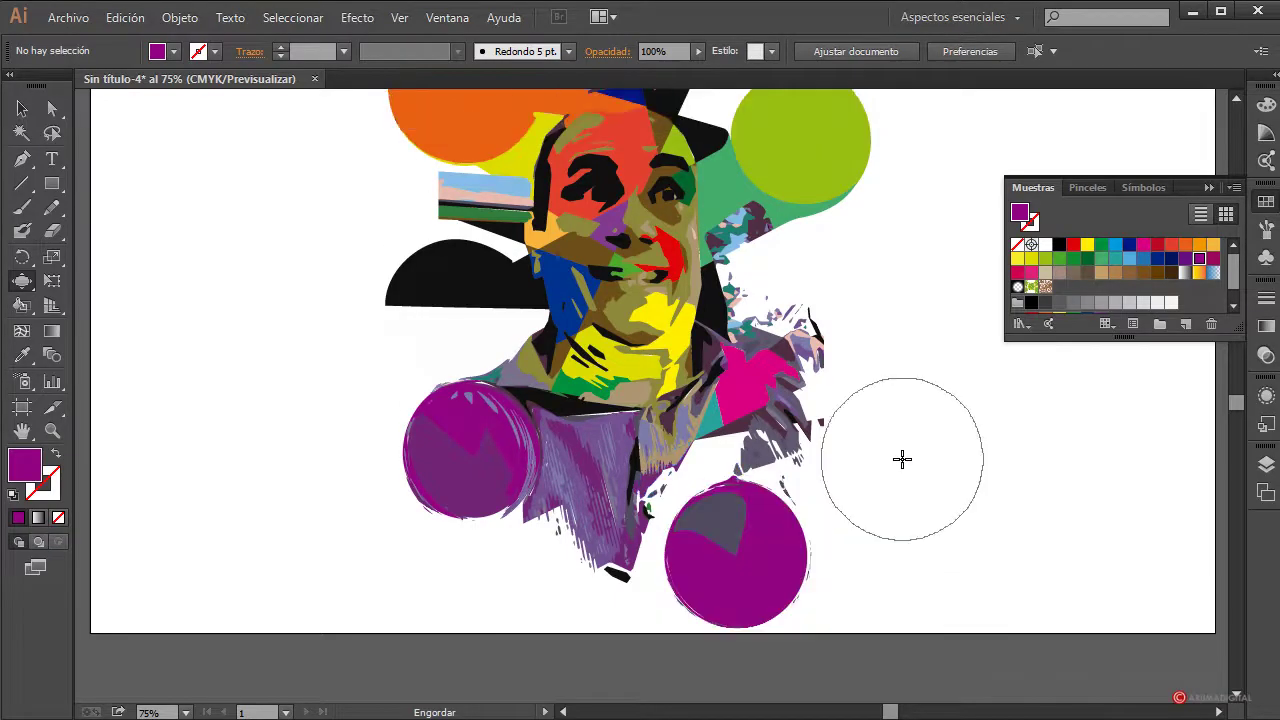
{"action": "left_click_drag", "start_coordinate": [793, 440], "coordinate": [793, 440]}
{"action": "left_click_drag", "start_coordinate": [447, 334], "coordinate": [447, 334]}
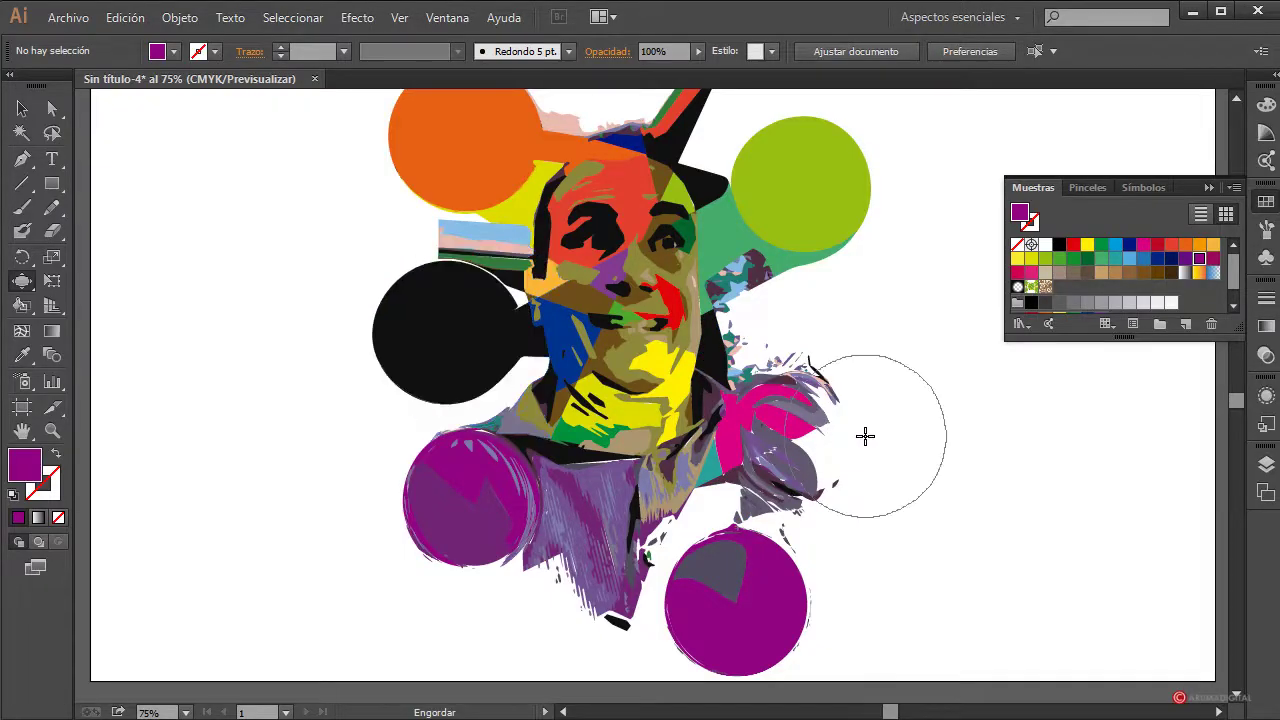
{"action": "scroll", "coordinate": [909, 420], "scroll_direction": "up", "scroll_amount": 10}
{"action": "scroll", "coordinate": [914, 421], "scroll_direction": "down", "scroll_amount": 3}
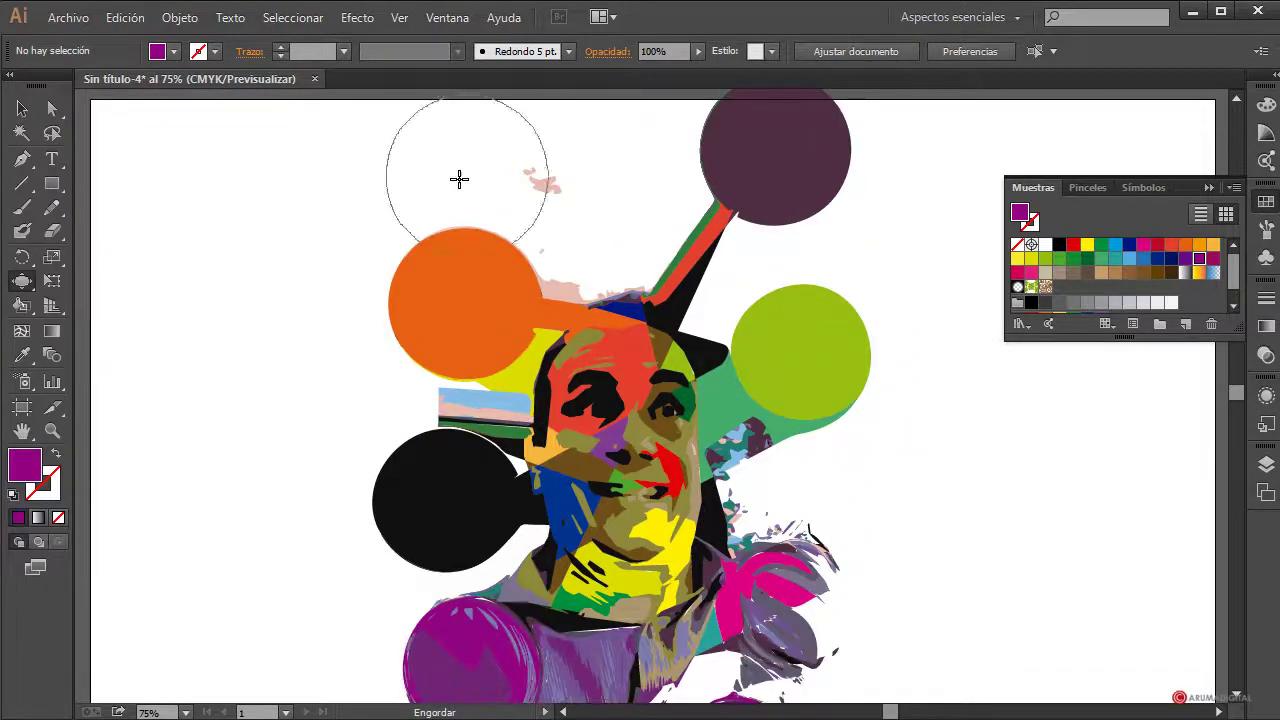